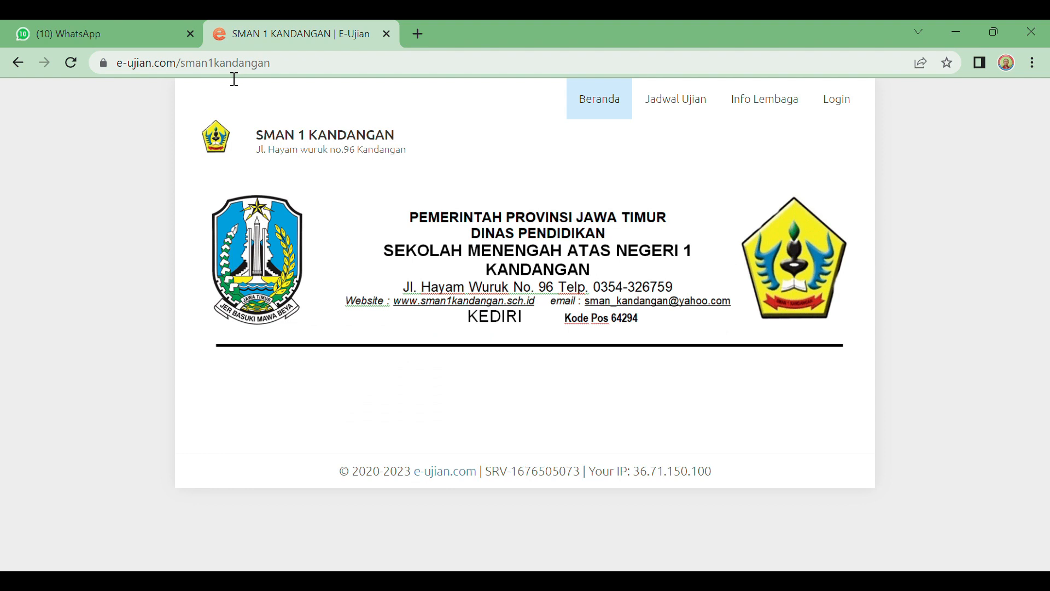
Step: Load the SMAN 1 KANDANGAN e-ujian page at e-ujian.com/sman1kandangan in a fresh tab
left_click(387, 34)
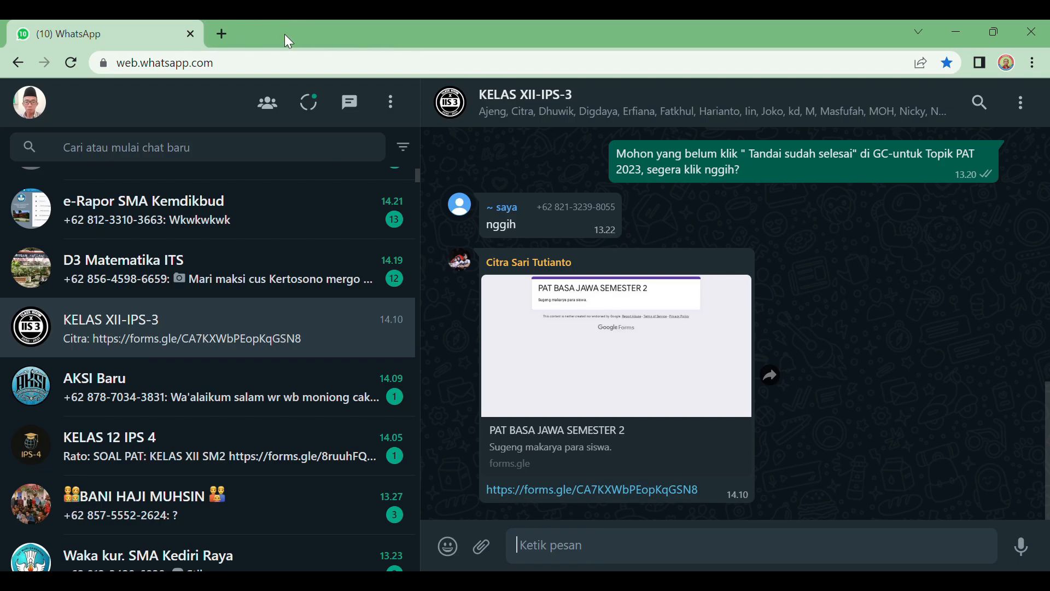
left_click(222, 34)
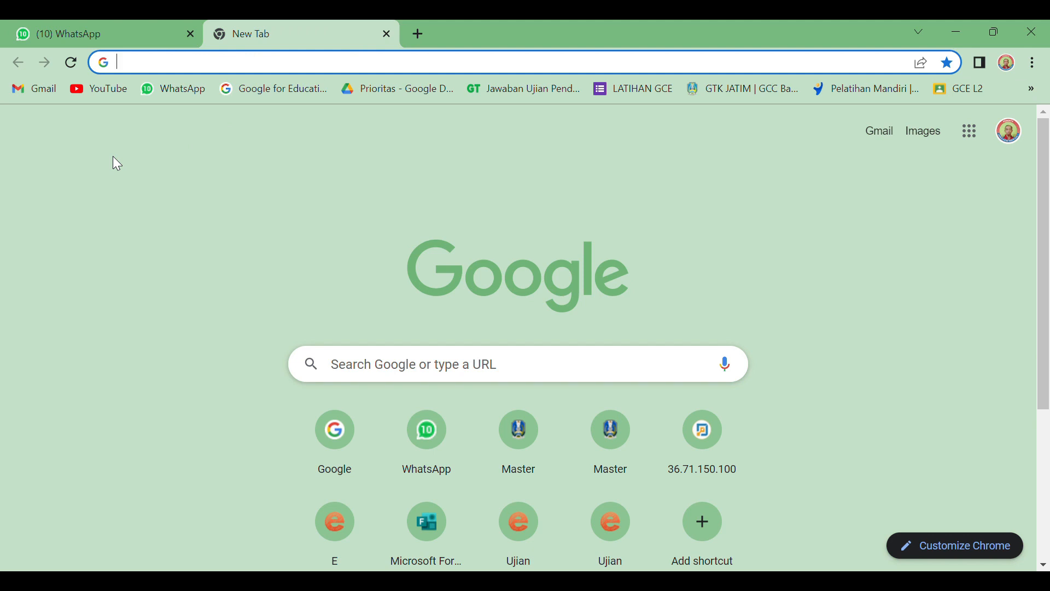
type("e-")
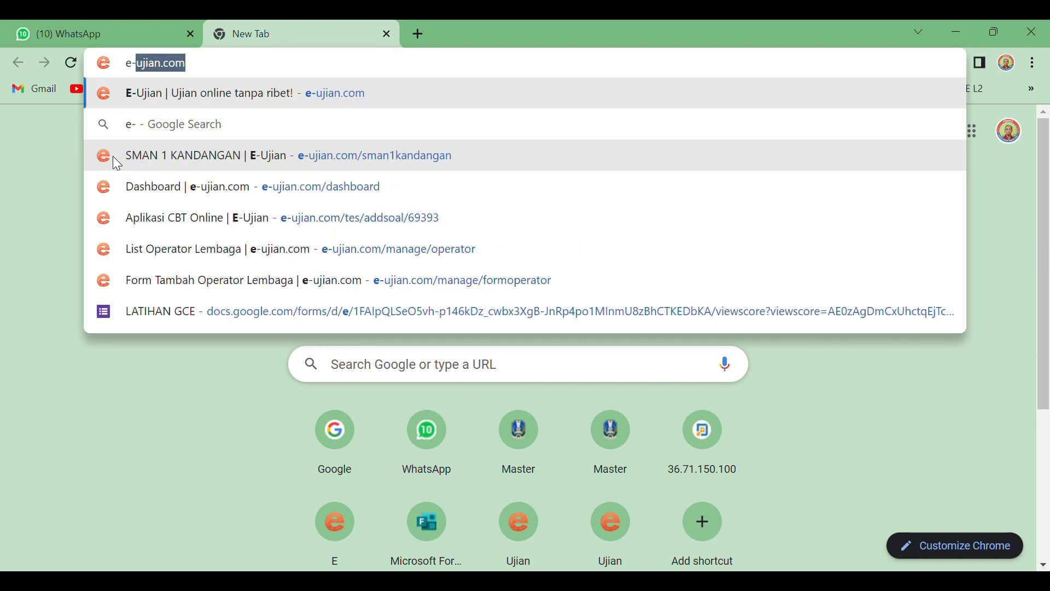
type("uji")
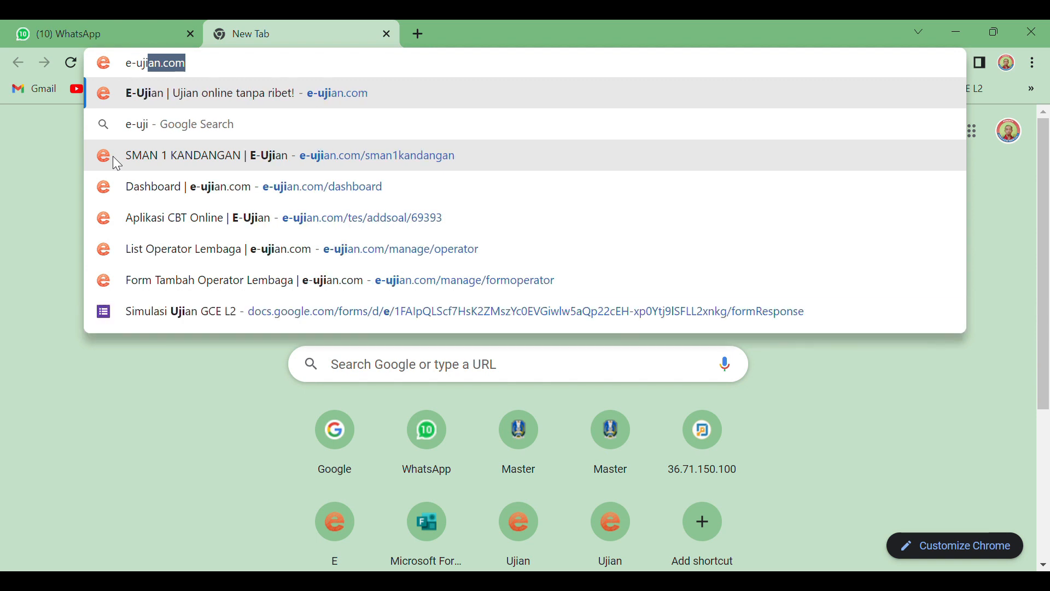
type("an.com/")
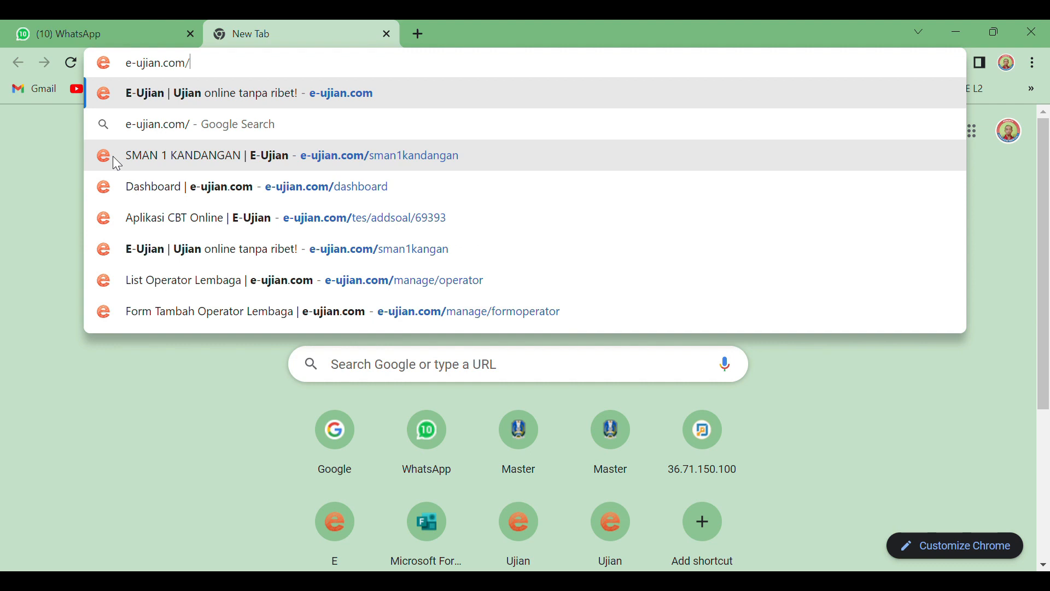
type("sman")
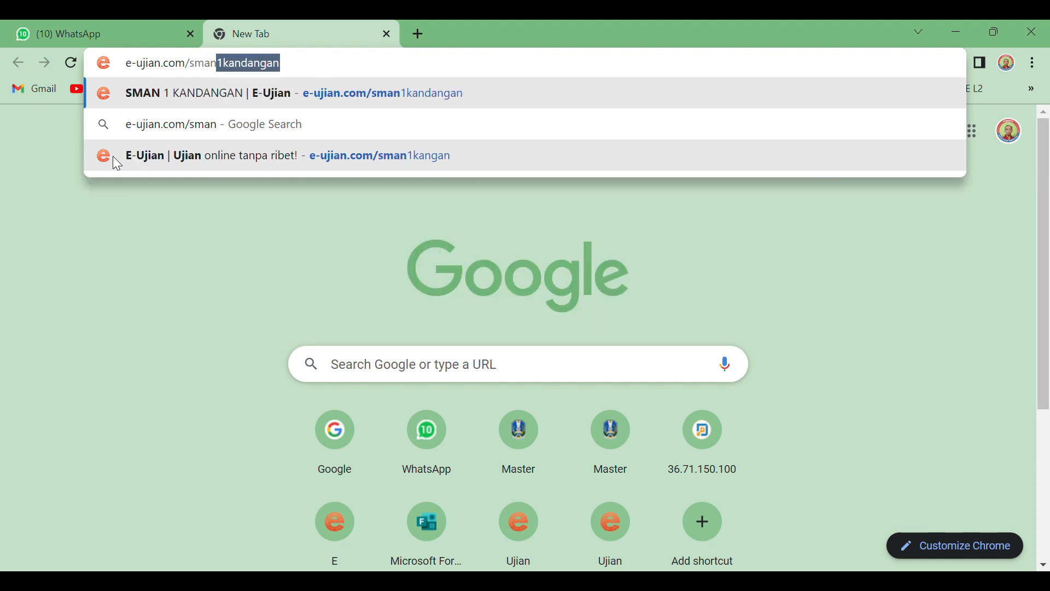
type("1kanga")
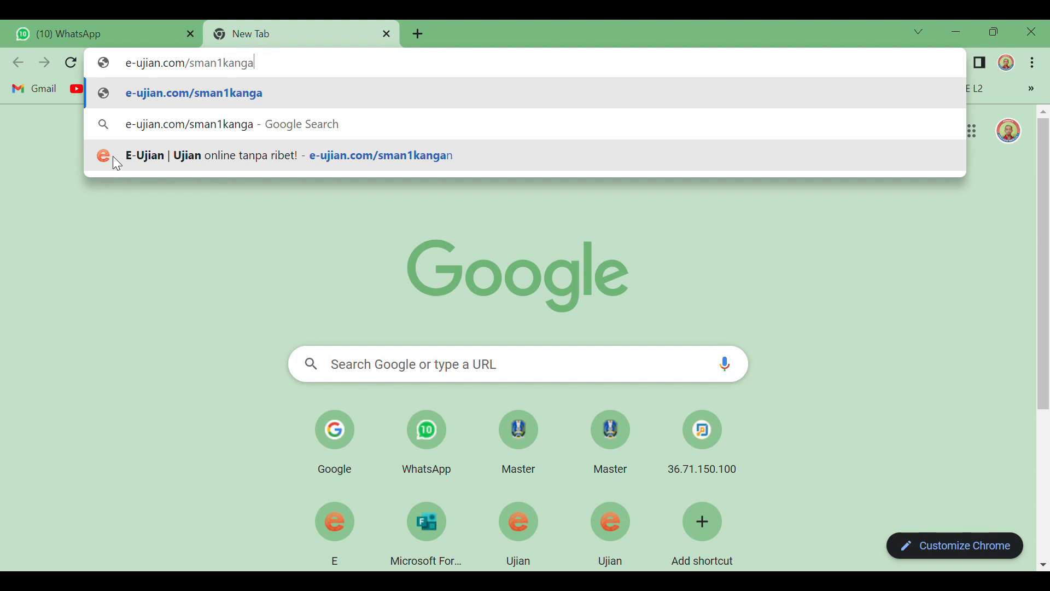
key("BackSpace")
key("BackSpace")
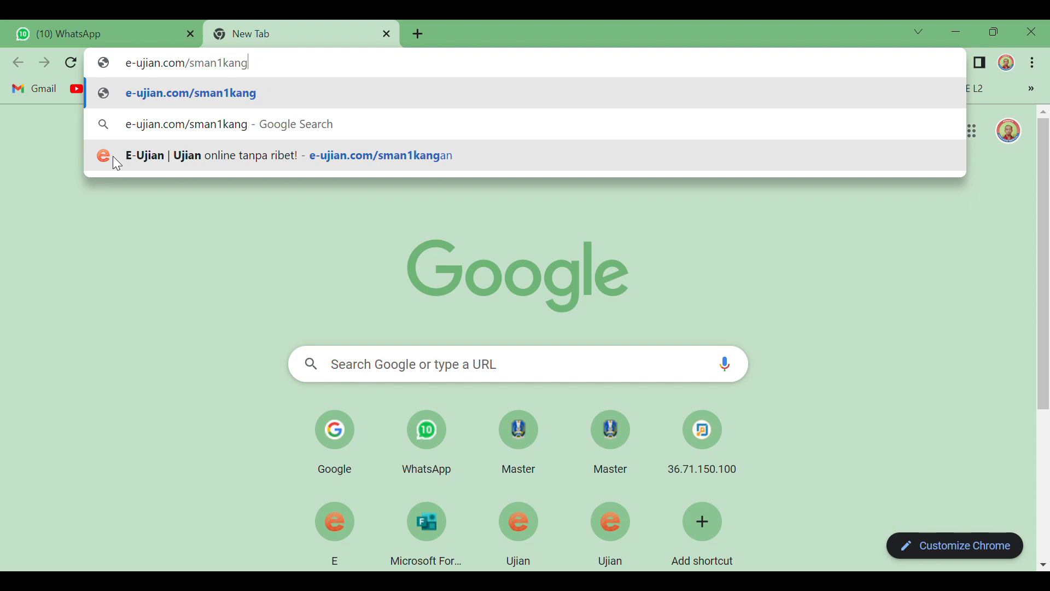
type("dangan")
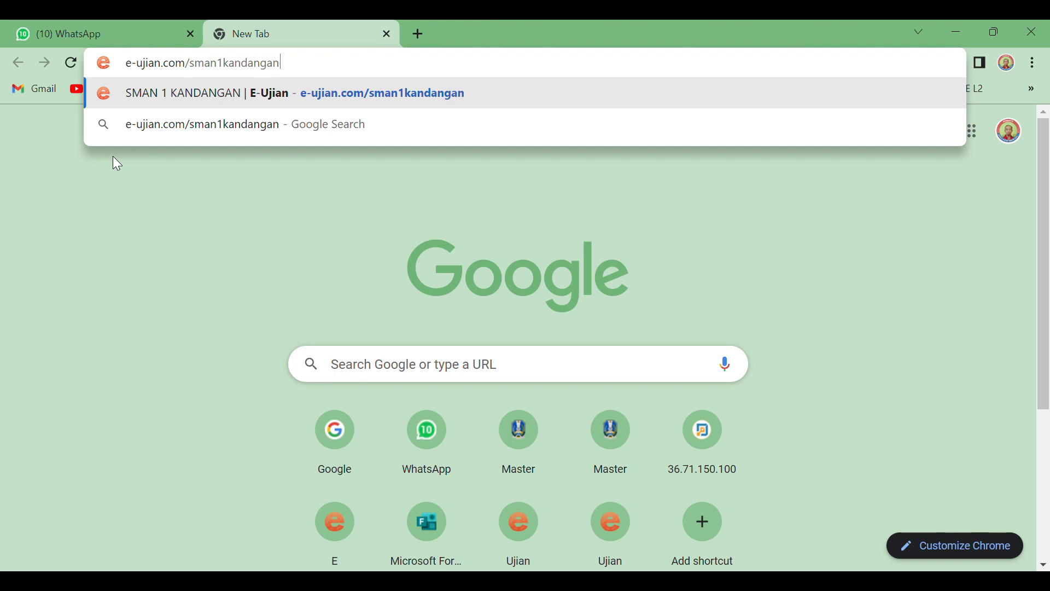
key("Return")
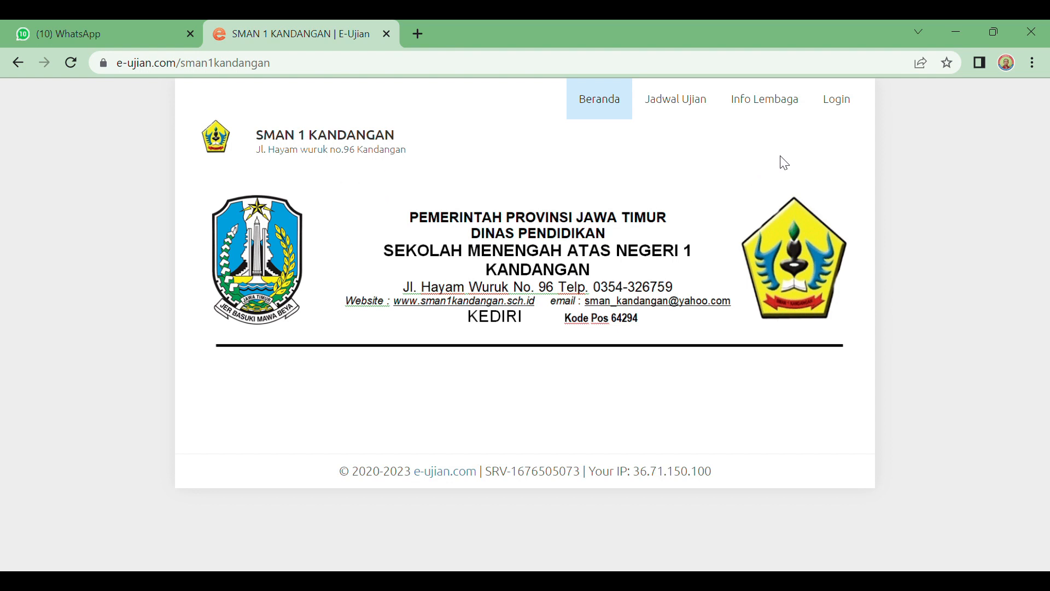
Step: Sign in with the teacher's username and password, showing the password as plain text
left_click(837, 101)
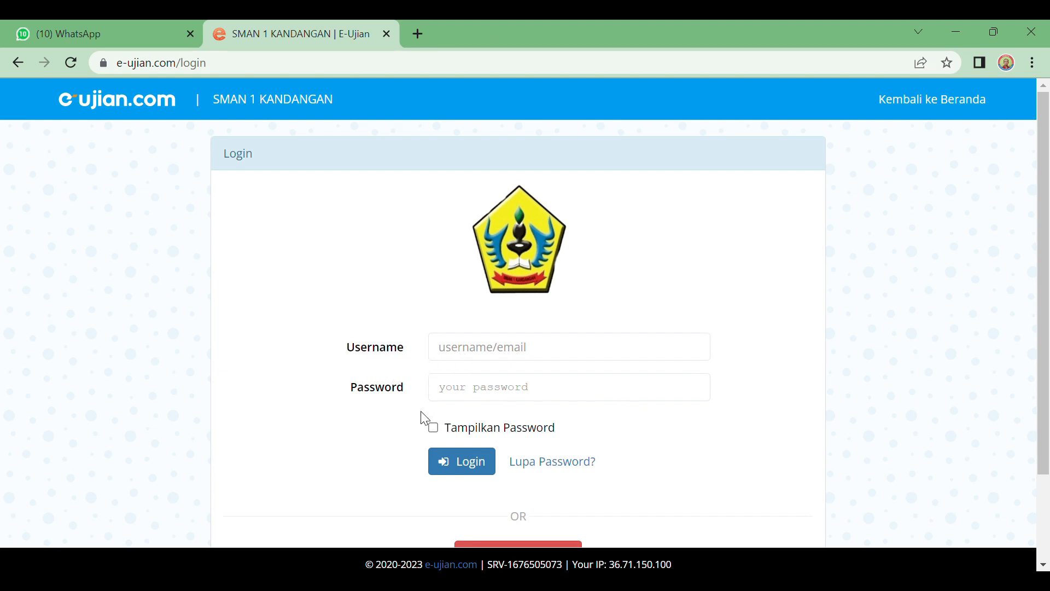
left_click(475, 359)
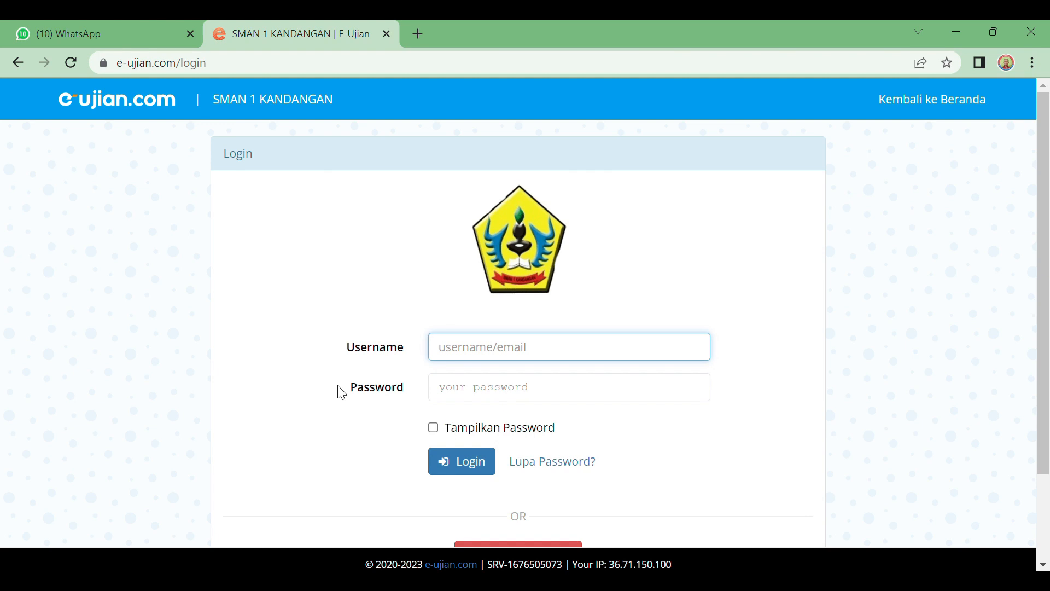
left_click(479, 393)
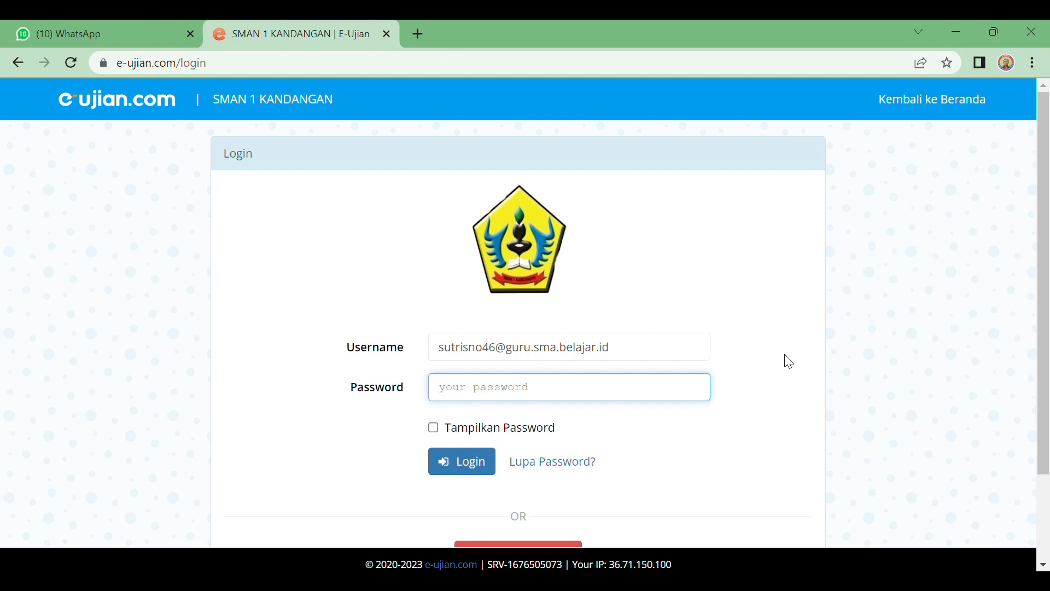
type("••••••")
left_click(436, 432)
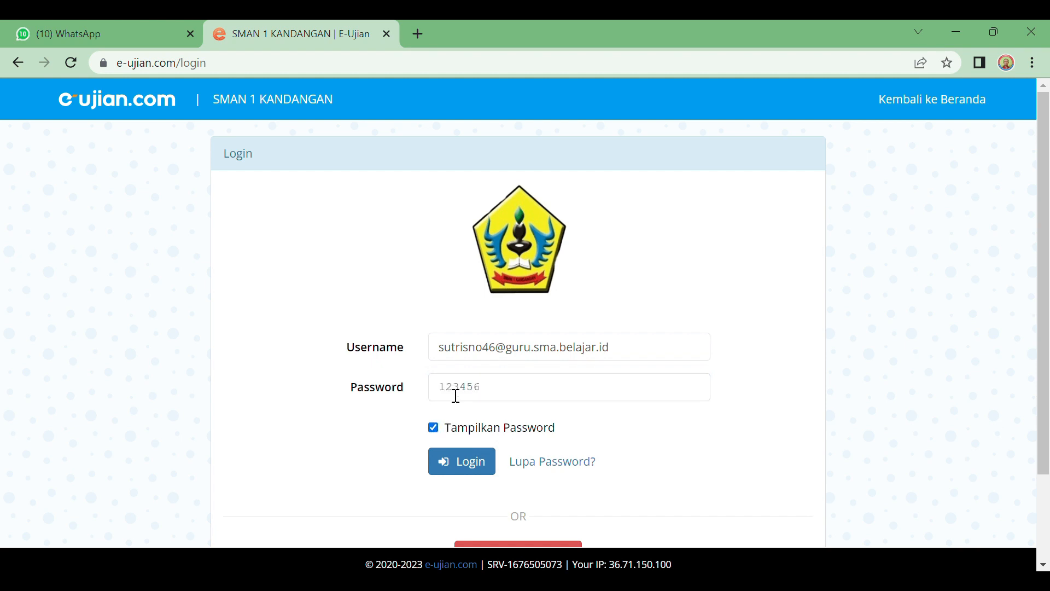
scroll(704, 483, "down", 2)
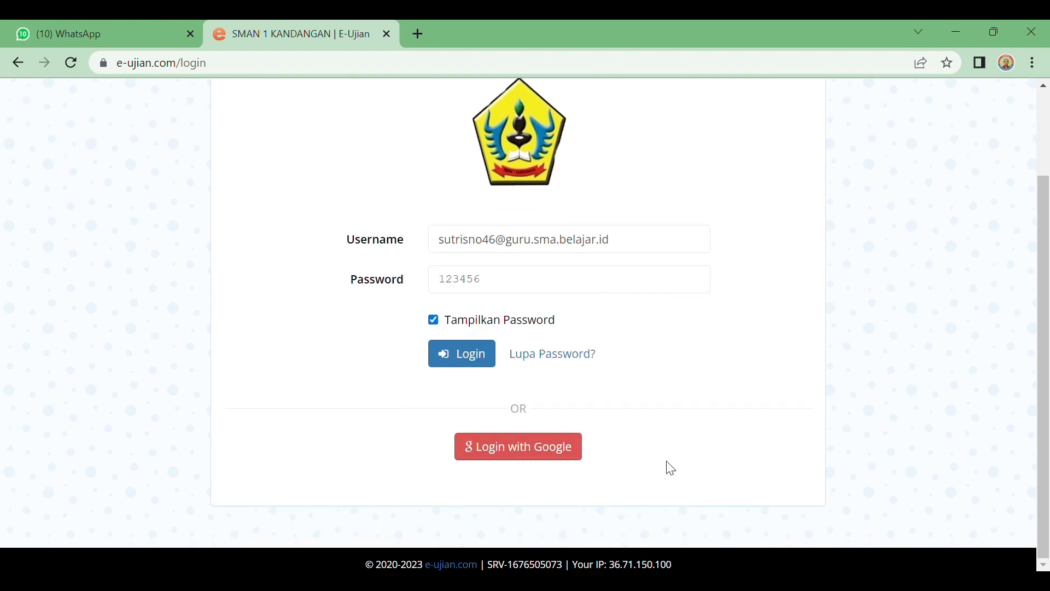
left_click(465, 358)
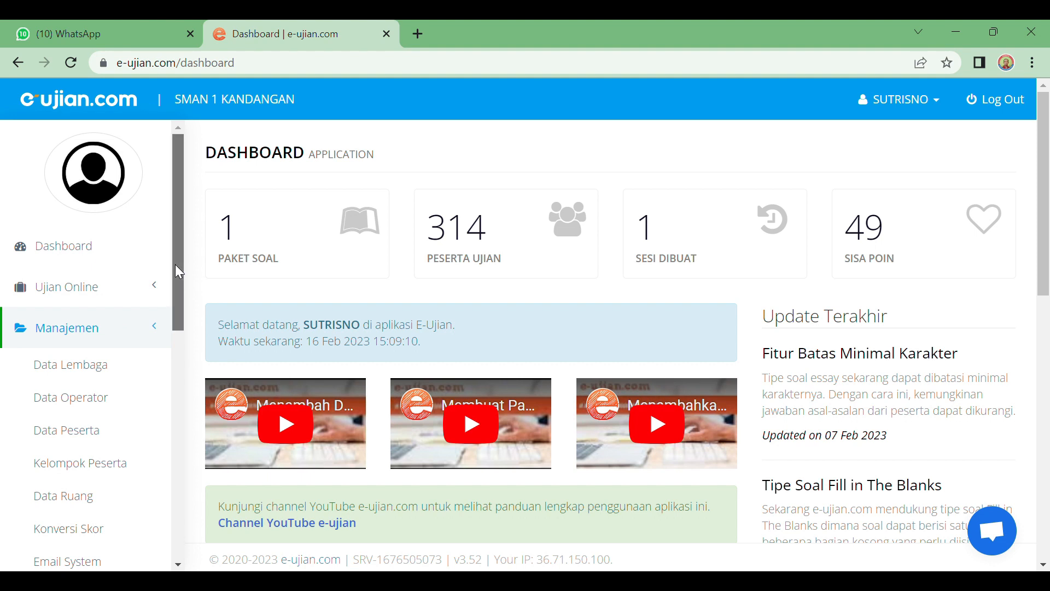
Step: Expand Ujian Online in the sidebar and open the Paket Soal list showing USP-Matematika
left_click_drag(175, 265, 184, 277)
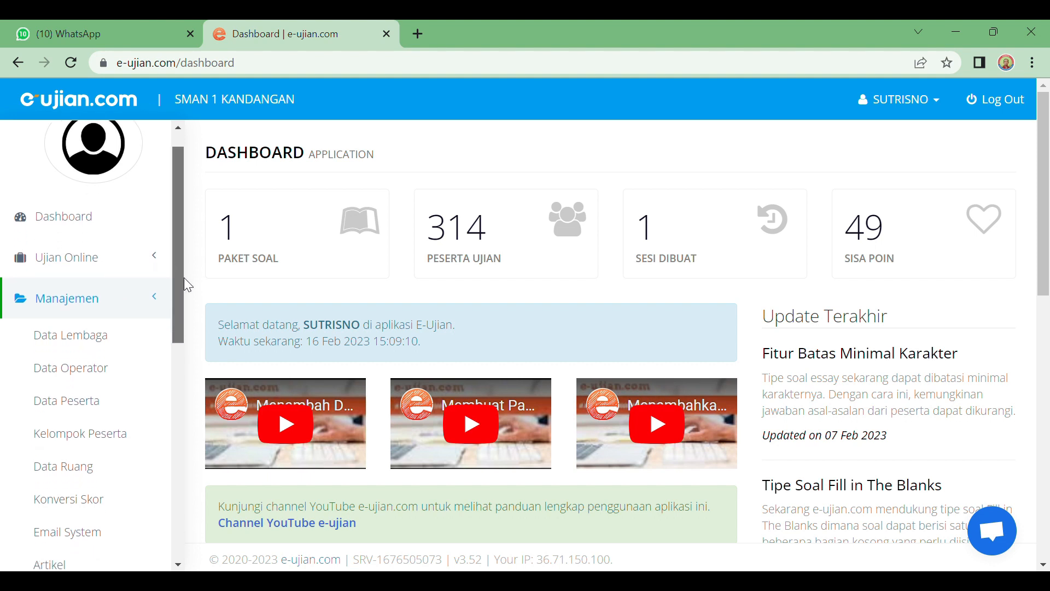
left_click(63, 265)
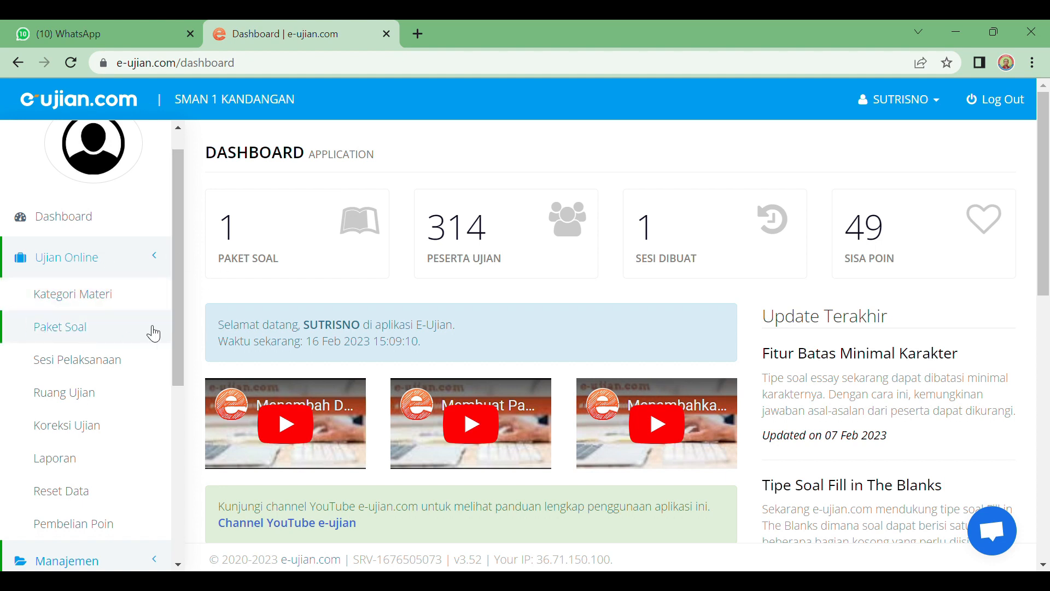
left_click(71, 331)
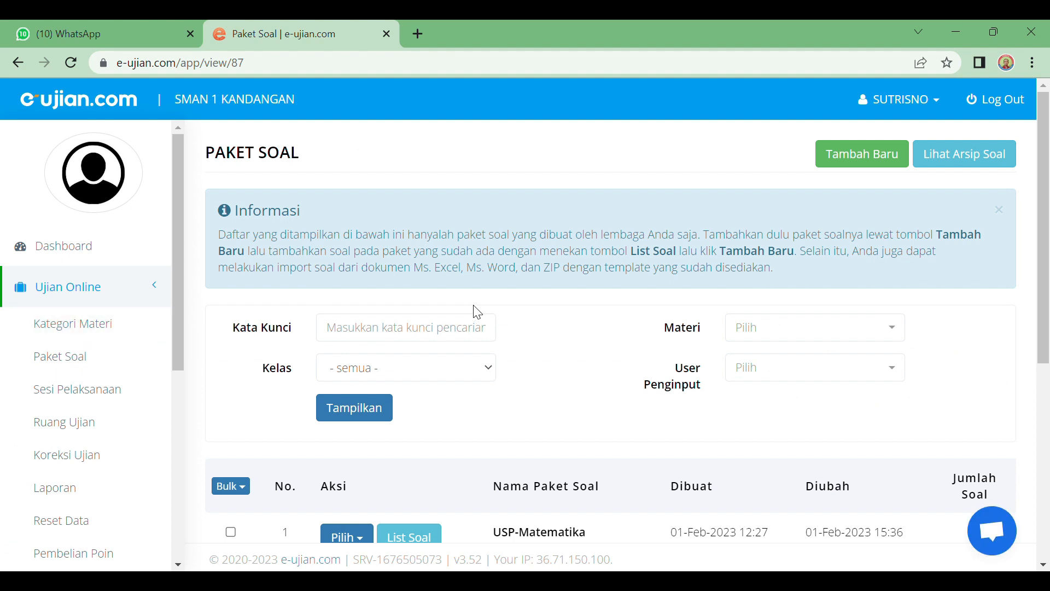
scroll(476, 298, "down", 1)
scroll(496, 289, "up", 1)
scroll(781, 343, "down", 1)
scroll(780, 343, "down", 3)
scroll(773, 342, "up", 3)
Step: Add a new package named 'Matematika USP 2023' with class SMA Kelas 12
left_click(870, 163)
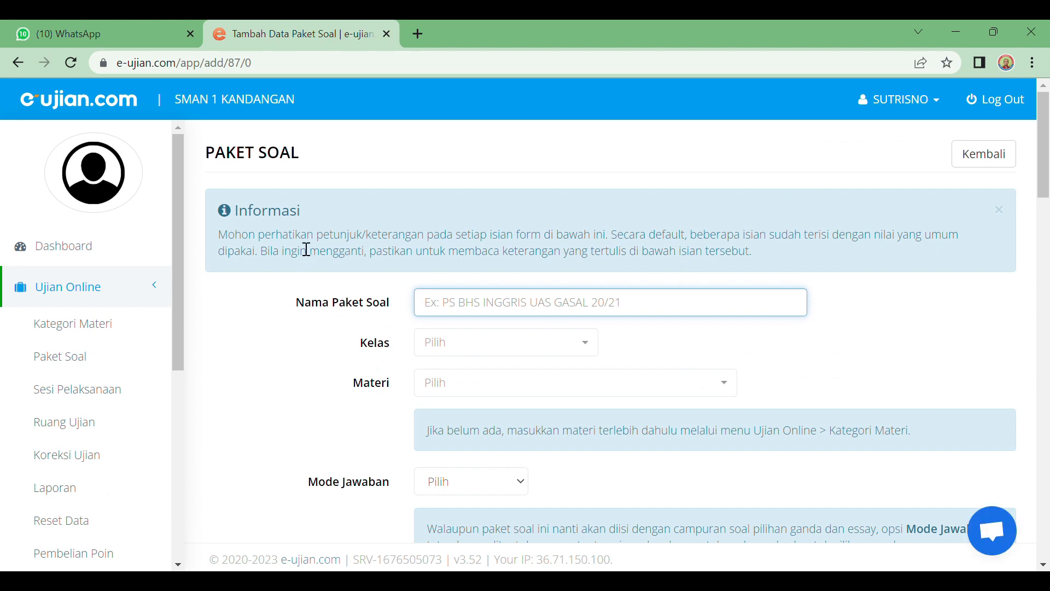
scroll(306, 247, "down", 1)
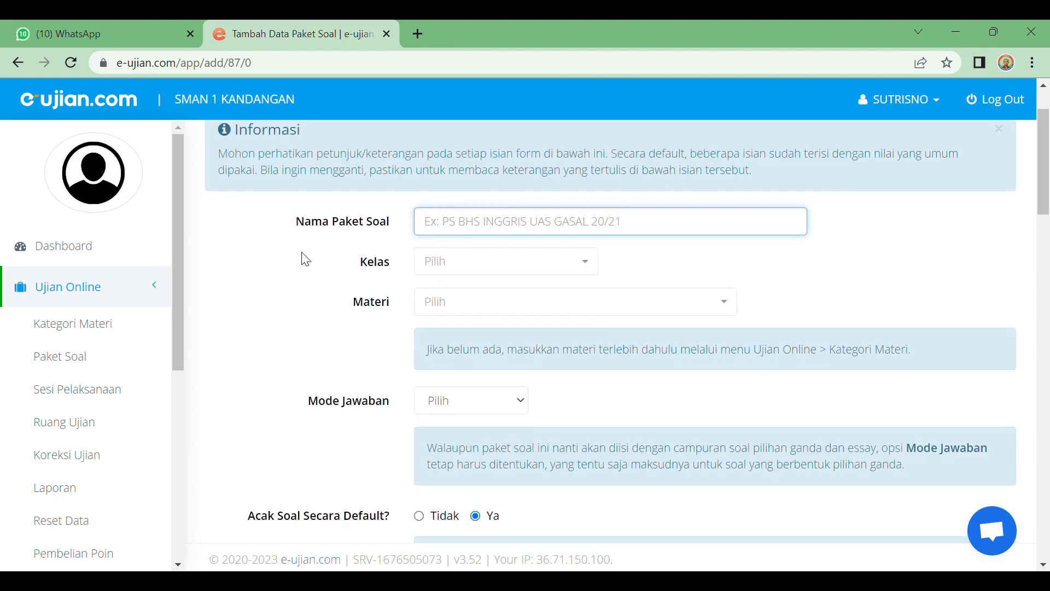
scroll(302, 256, "up", 1)
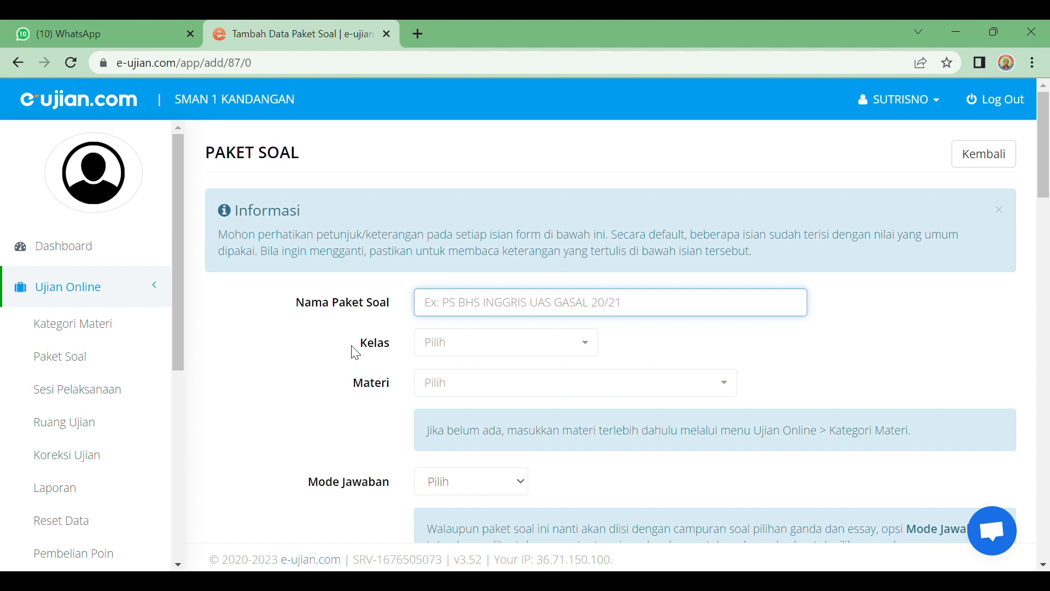
type("Mate")
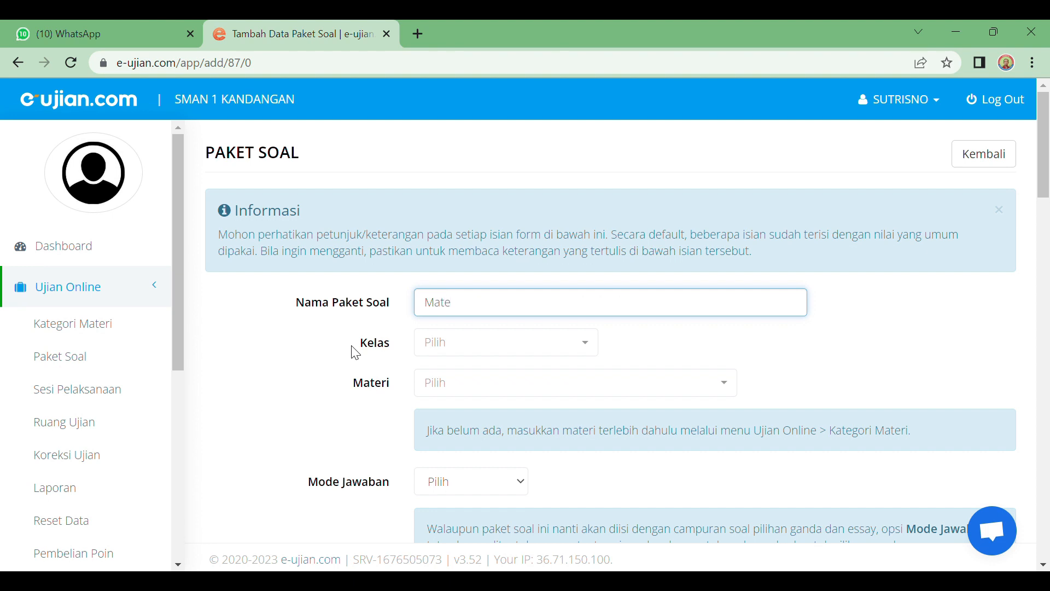
type("matika")
type("USP 2023")
left_click(585, 346)
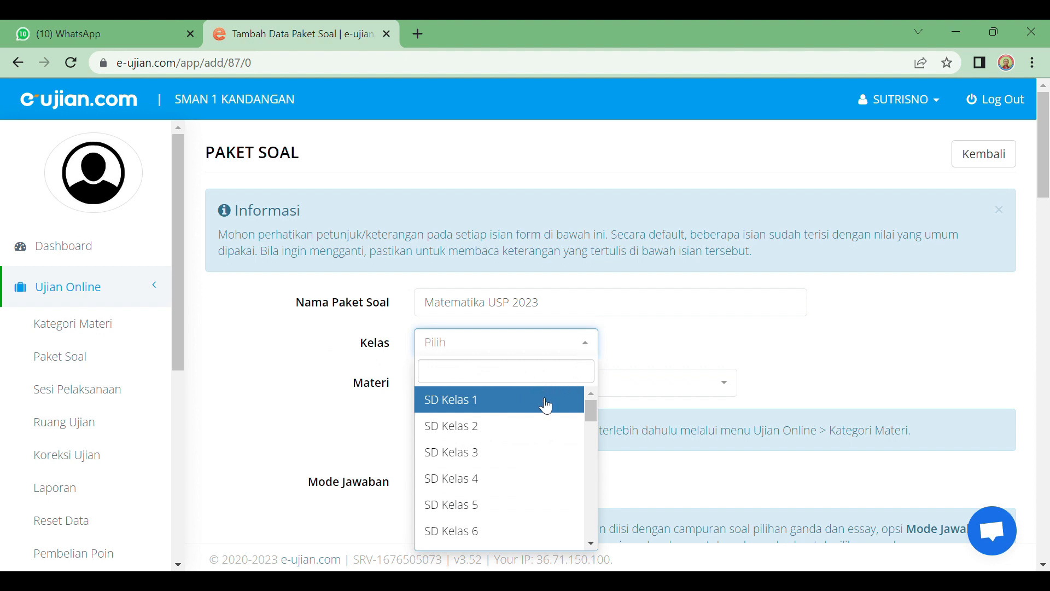
scroll(546, 406, "down", 3)
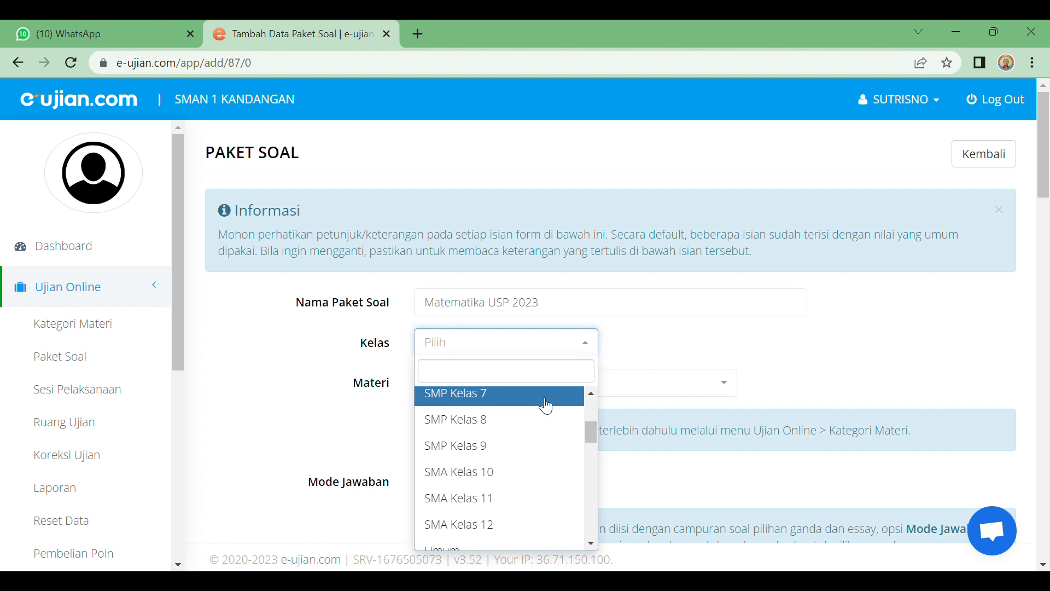
scroll(546, 405, "down", 2)
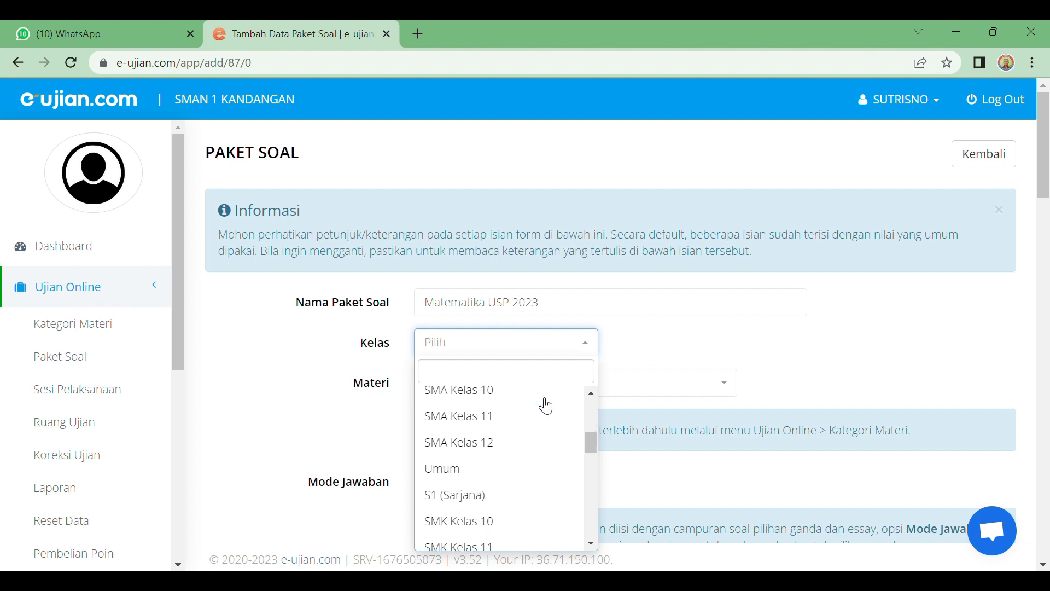
left_click(471, 449)
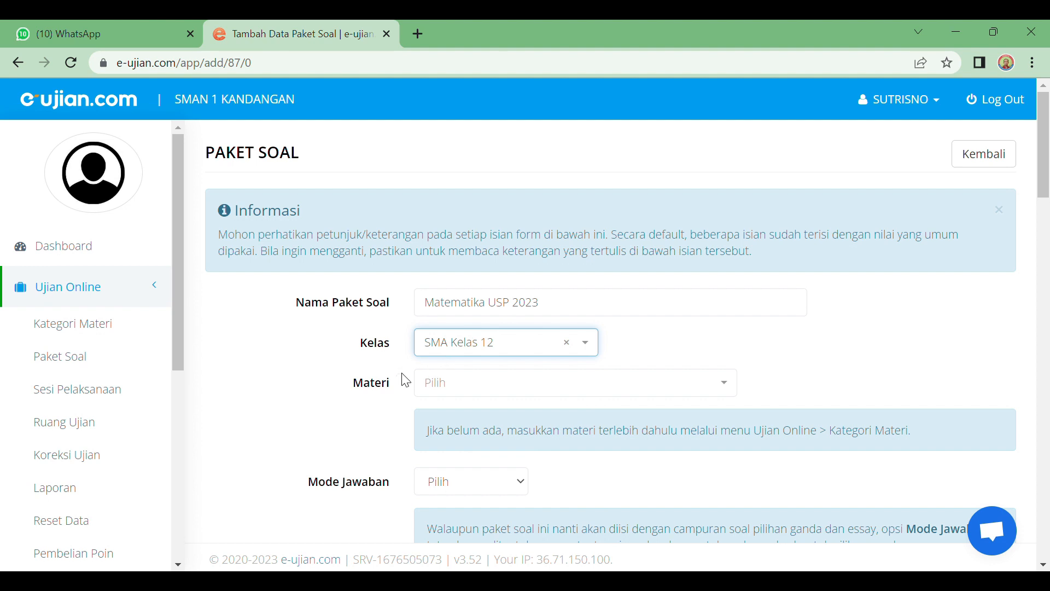
Step: Choose Matematika from the Materi dropdown as the package's subject
scroll(491, 365, "down", 2)
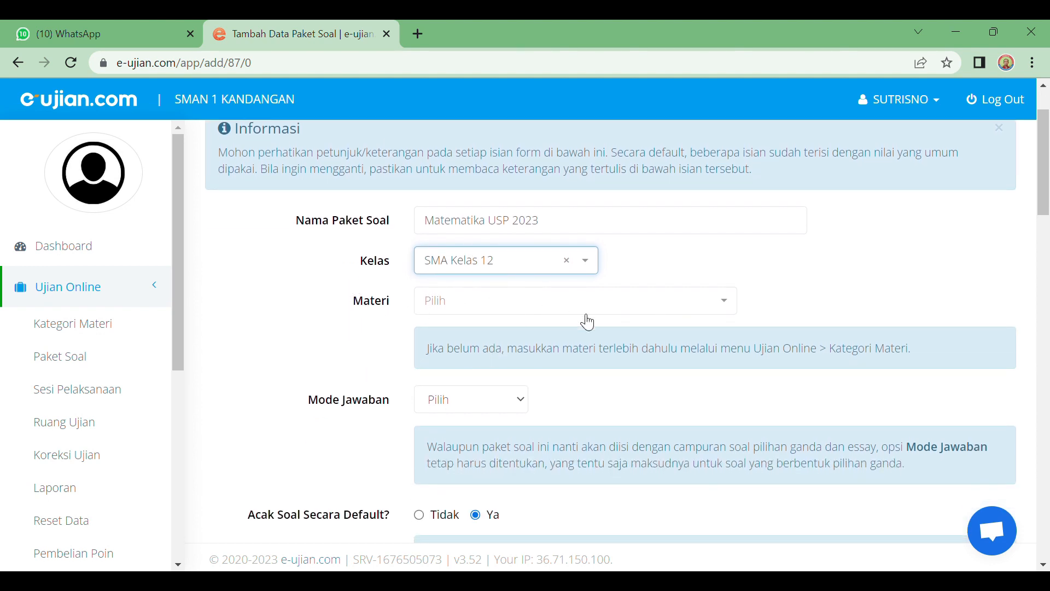
left_click(725, 306)
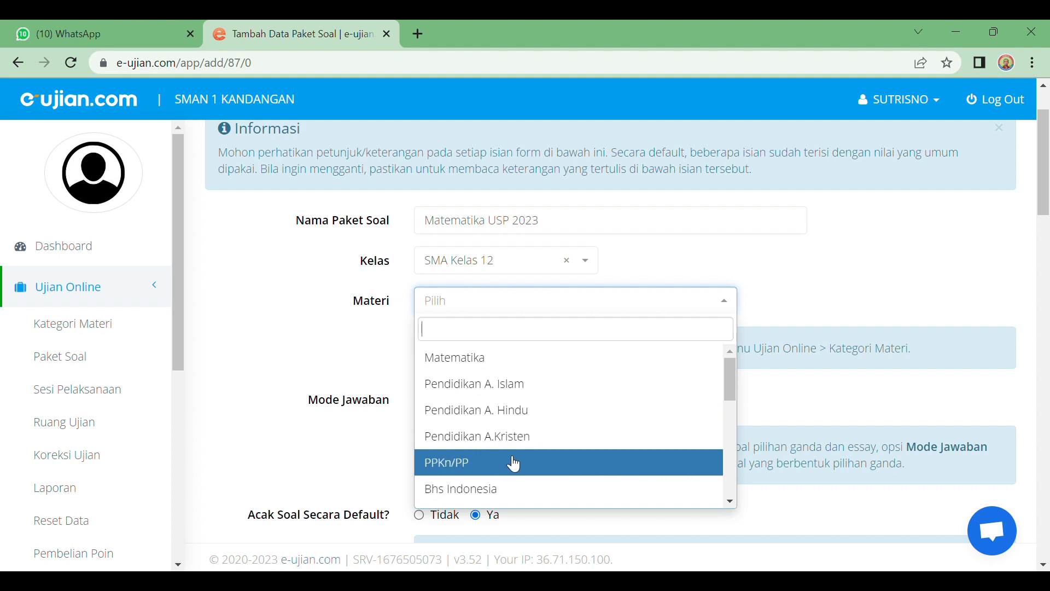
scroll(514, 464, "down", 1)
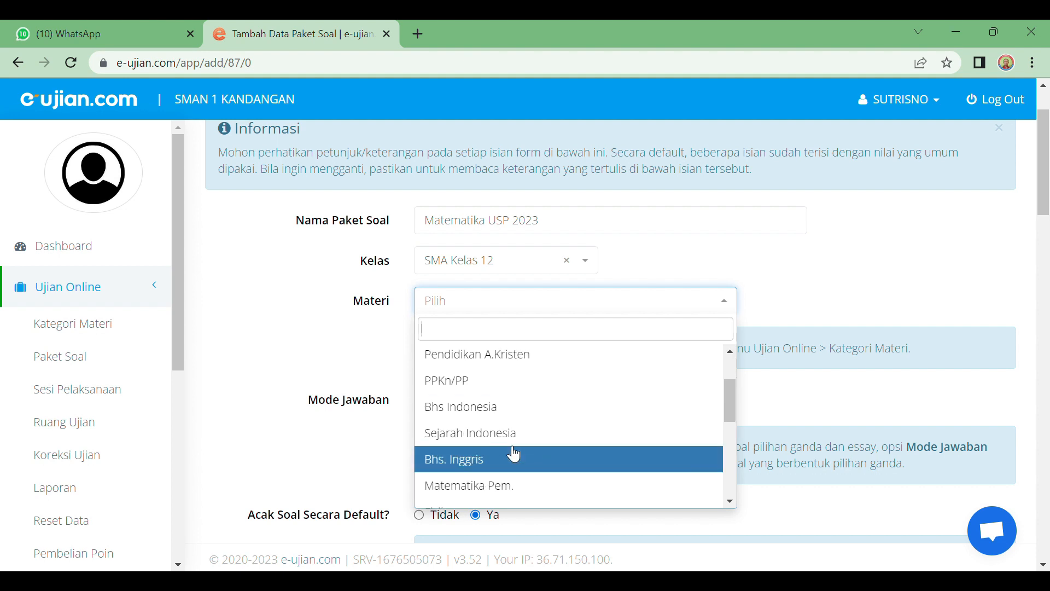
scroll(515, 454, "up", 1)
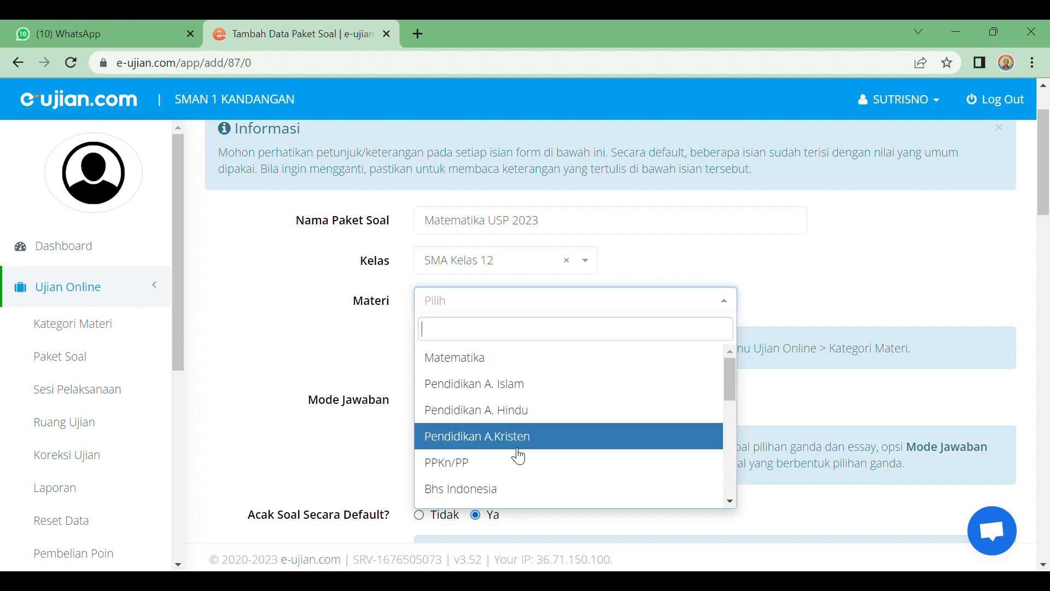
left_click(503, 361)
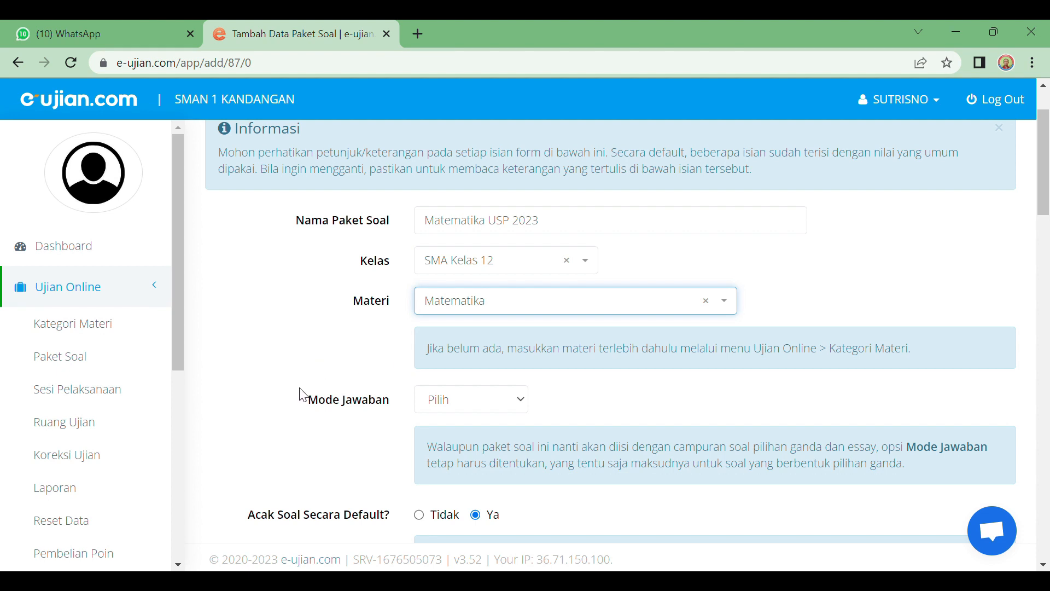
scroll(300, 396, "down", 1)
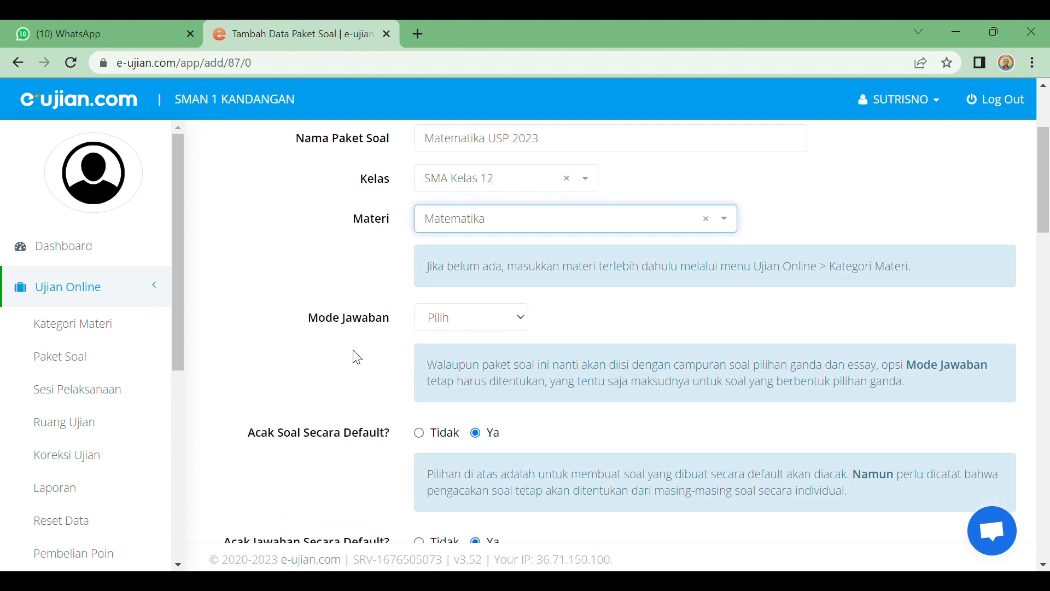
left_click(521, 324)
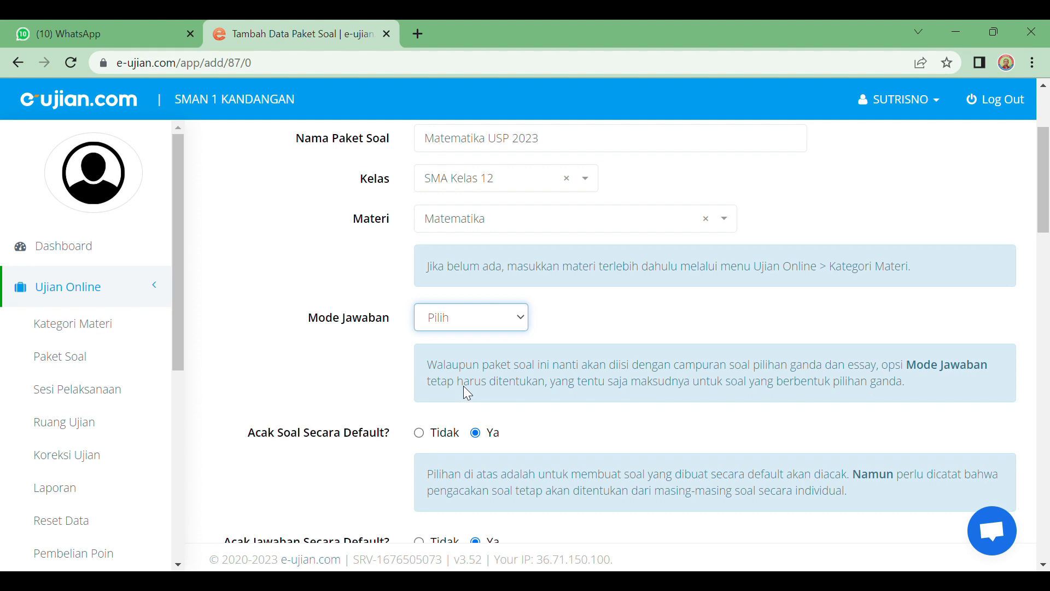
Step: Select ABCDE as the Mode Jawaban, leaving shuffling at Ya and Skala Nilai at Skala 100
key("Down")
scroll(479, 384, "down", 1)
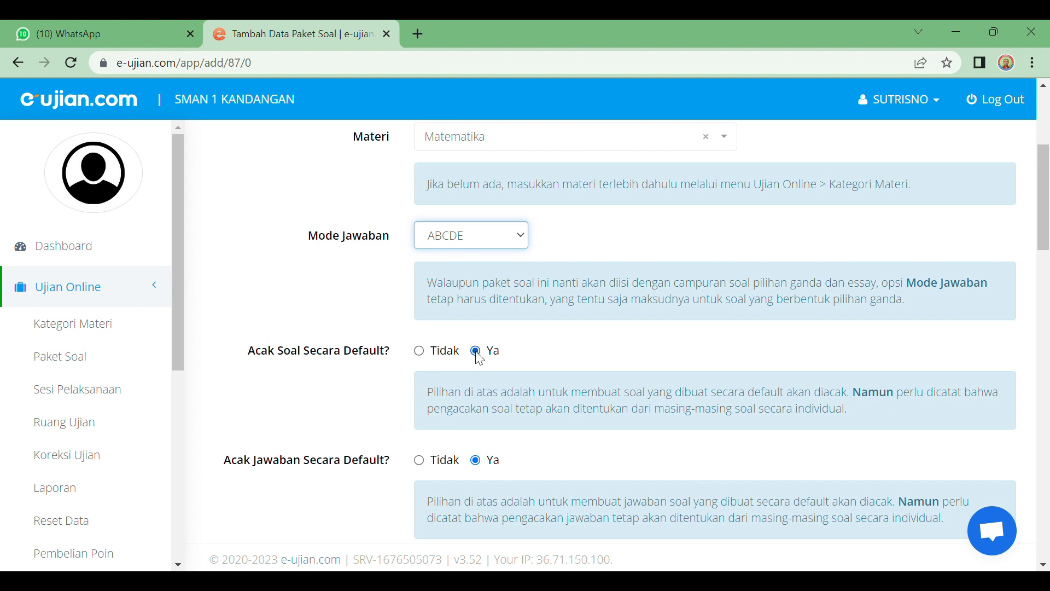
scroll(520, 357, "down", 1)
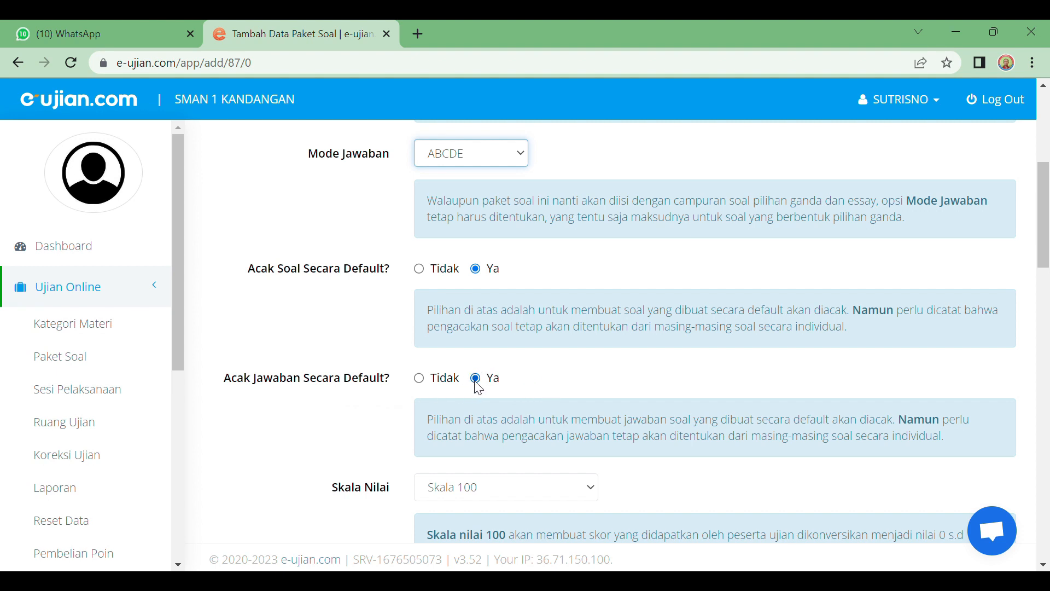
scroll(478, 386, "down", 1)
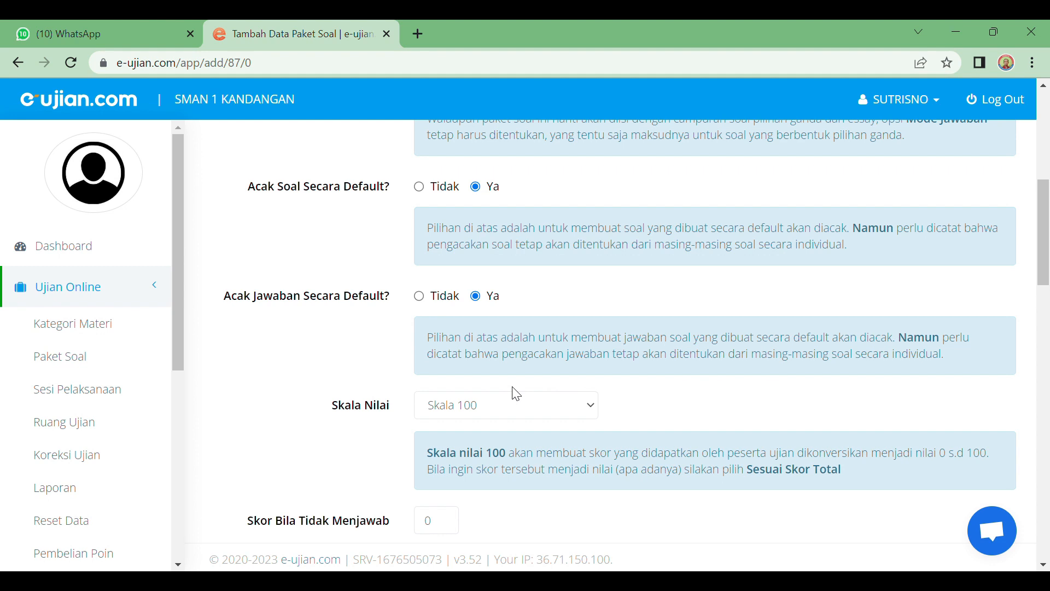
scroll(506, 383, "down", 1)
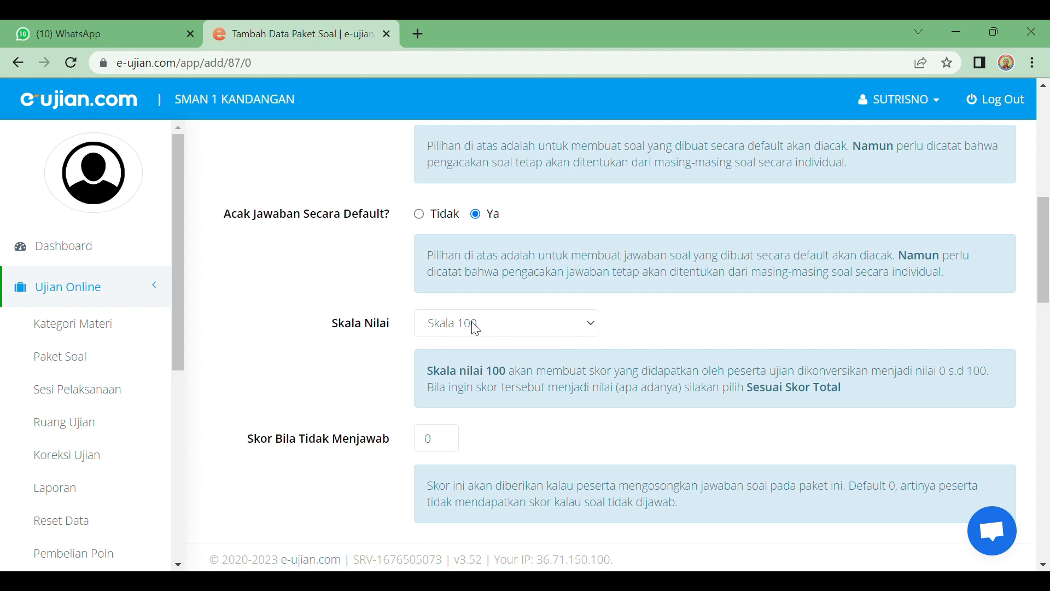
left_click(591, 328)
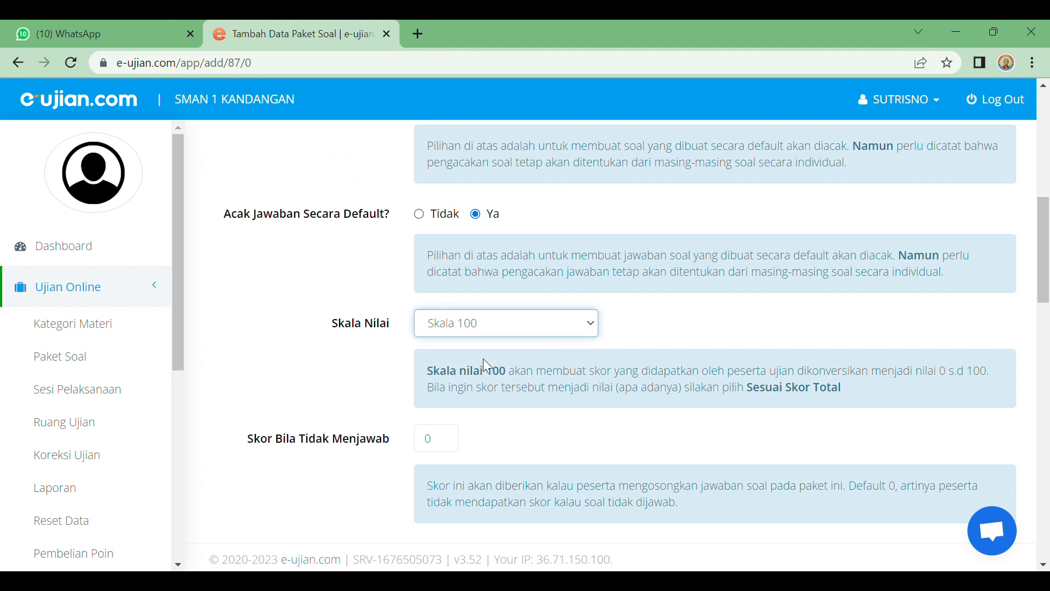
left_click(676, 340)
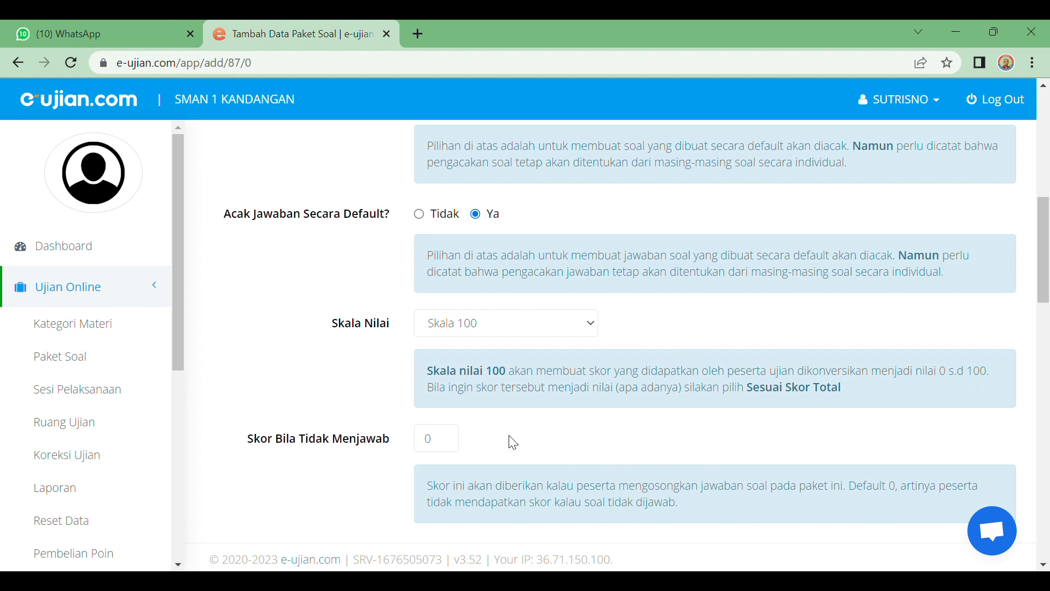
Step: Keep the score for unanswered questions at 0
scroll(403, 435, "down", 1)
scroll(316, 393, "down", 1)
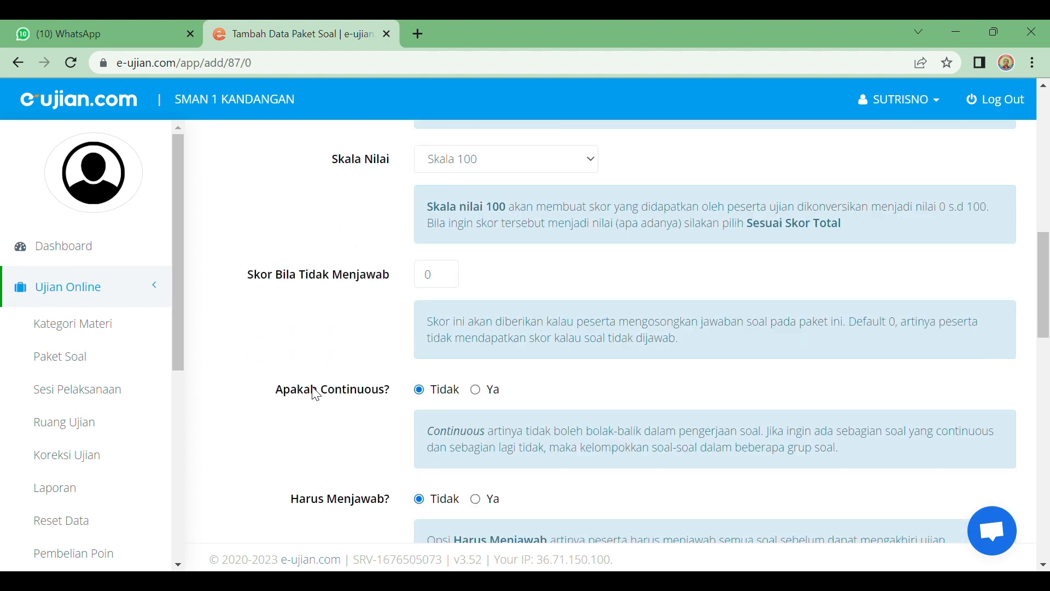
left_click(450, 283)
left_click(509, 279)
scroll(364, 408, "down", 2)
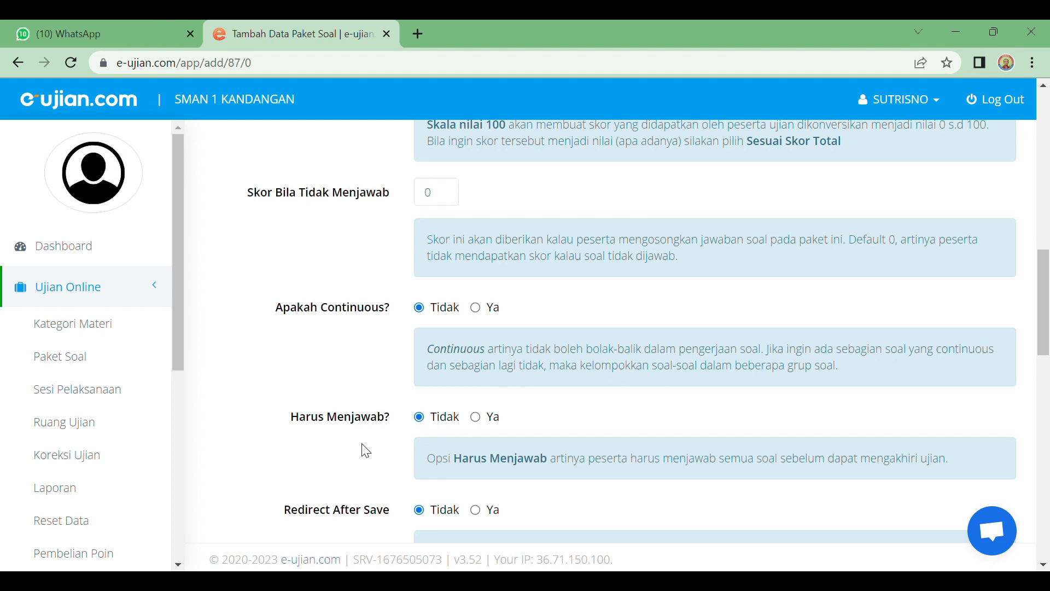
Step: Set Harus Menjawab and Redirect After Save both to Ya
scroll(341, 438, "down", 1)
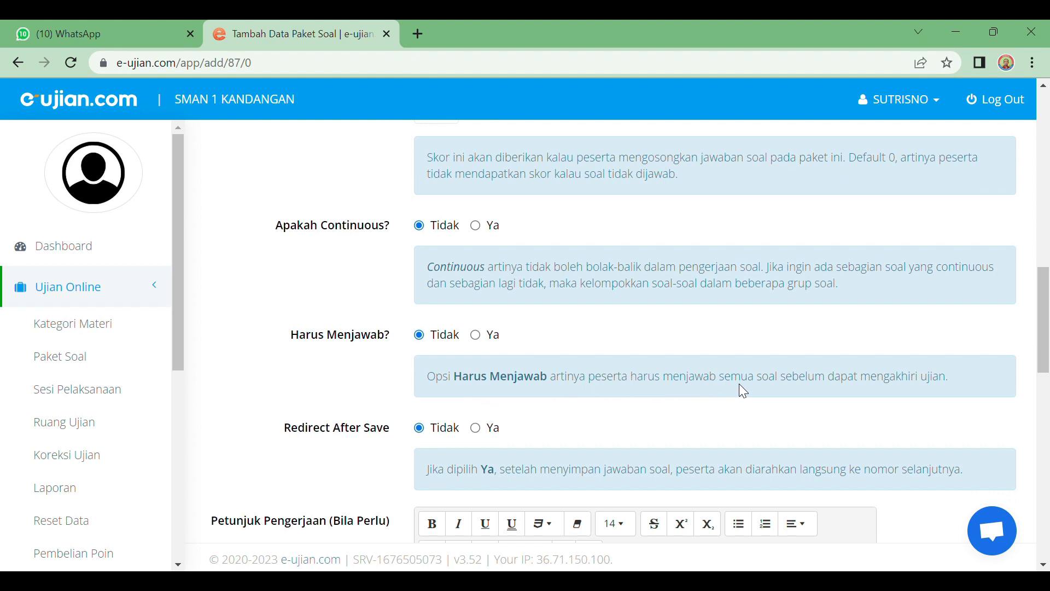
left_click(476, 336)
scroll(397, 460, "down", 1)
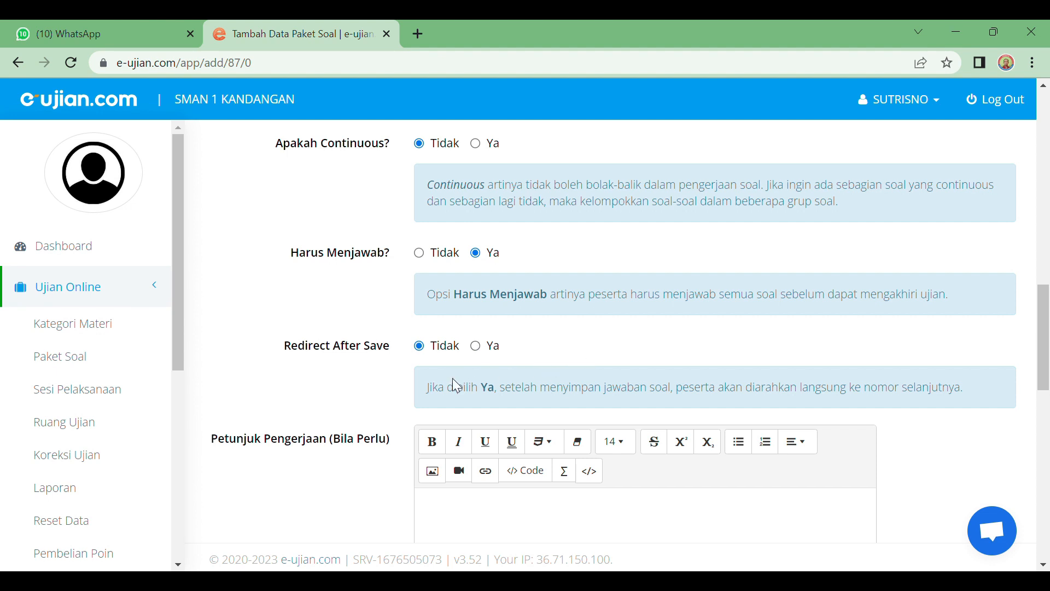
left_click(475, 346)
scroll(401, 397, "down", 2)
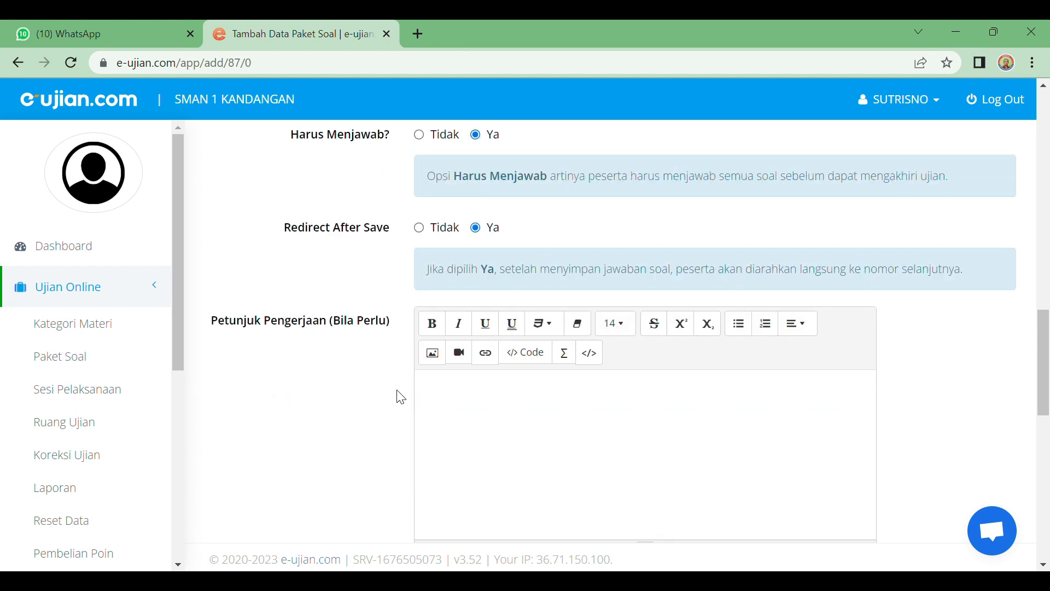
scroll(402, 397, "down", 2)
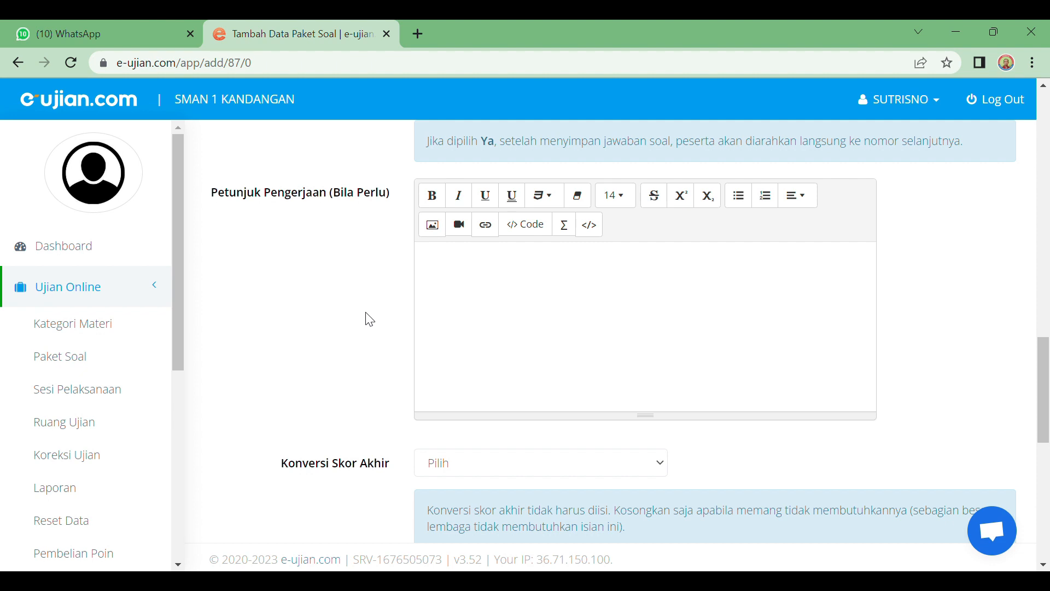
Step: Leave the final score conversion option unset
scroll(369, 319, "up", 1)
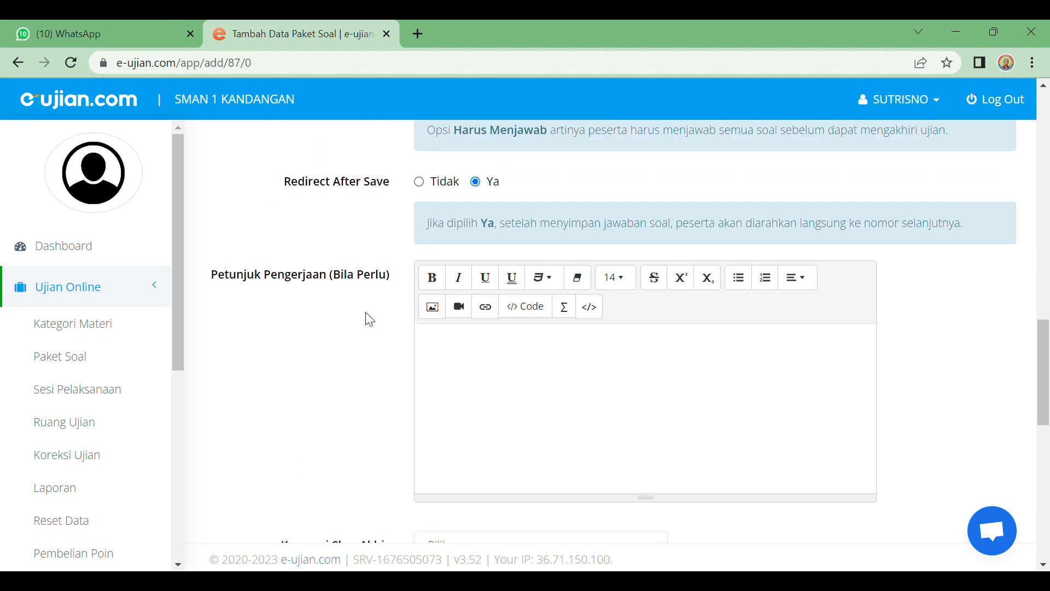
scroll(370, 319, "down", 1)
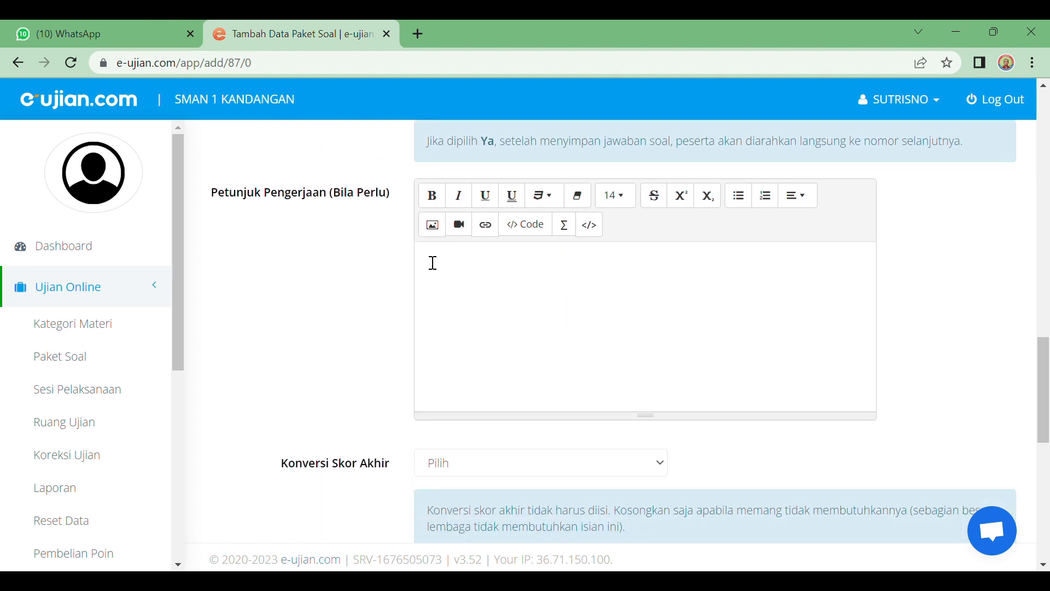
scroll(447, 304, "down", 2)
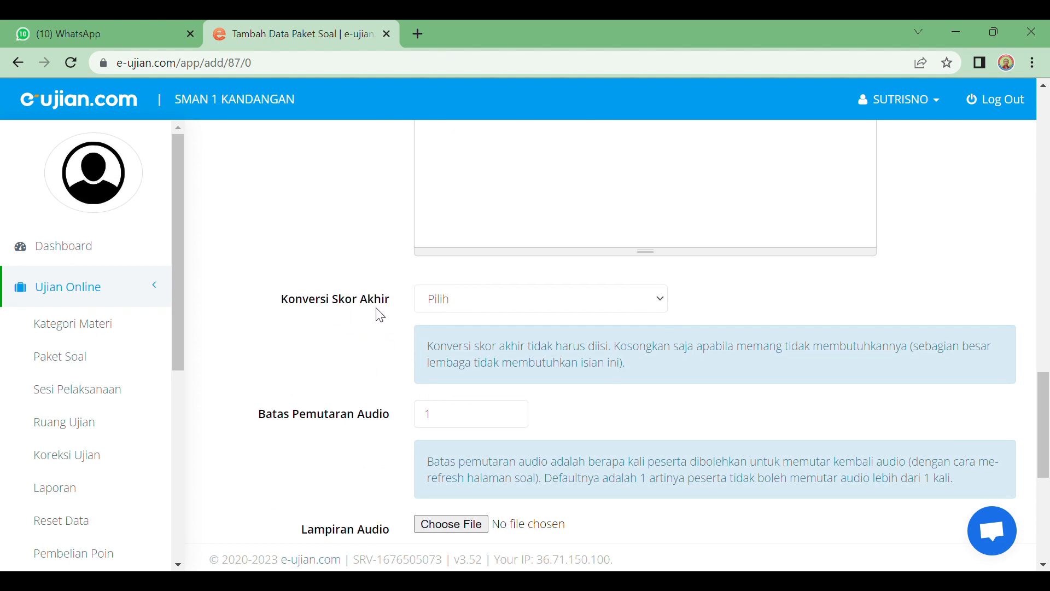
left_click(476, 308)
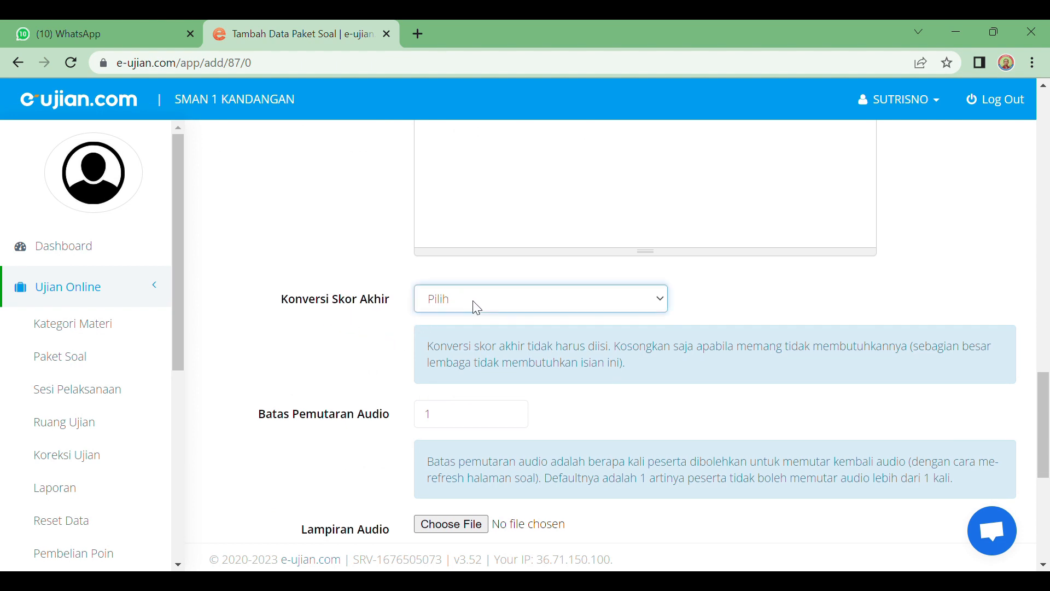
left_click(767, 291)
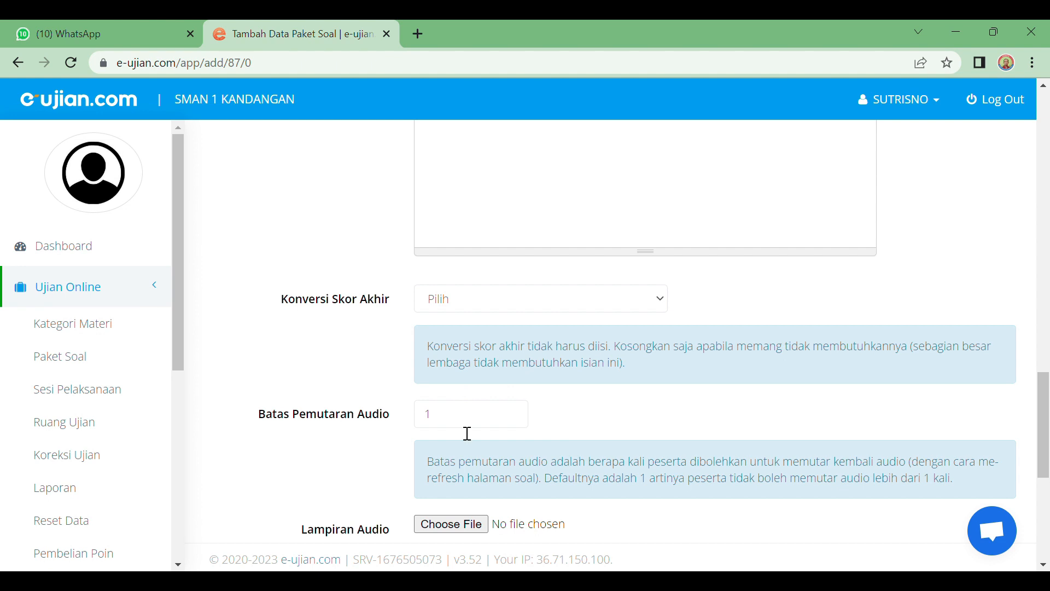
Step: Review the question shuffle mode choices and place the cursor in the blank Petunjuk Pengerjaan editor
scroll(466, 429, "down", 1)
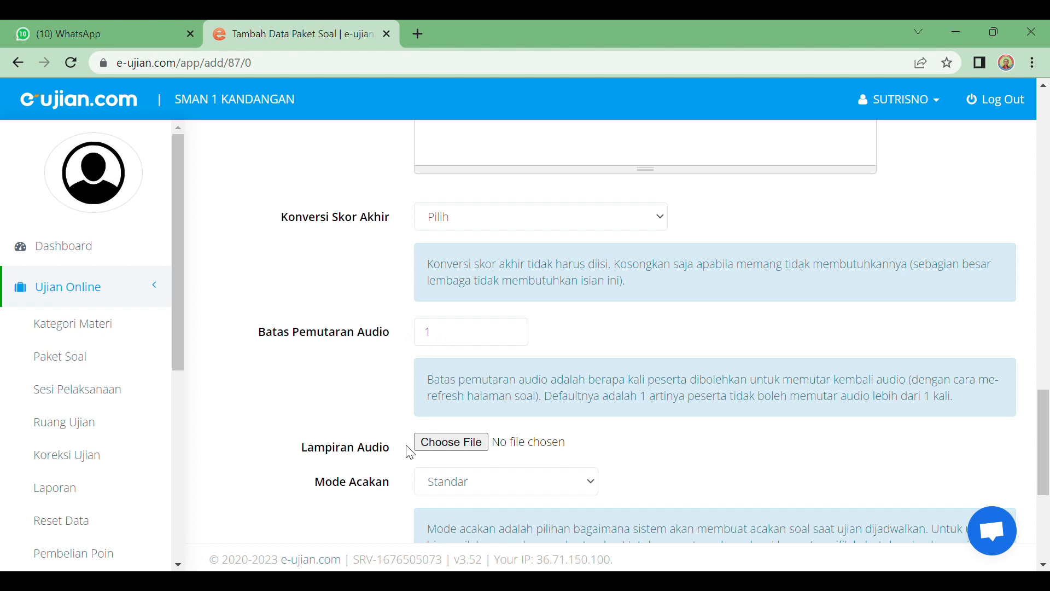
scroll(453, 448, "down", 1)
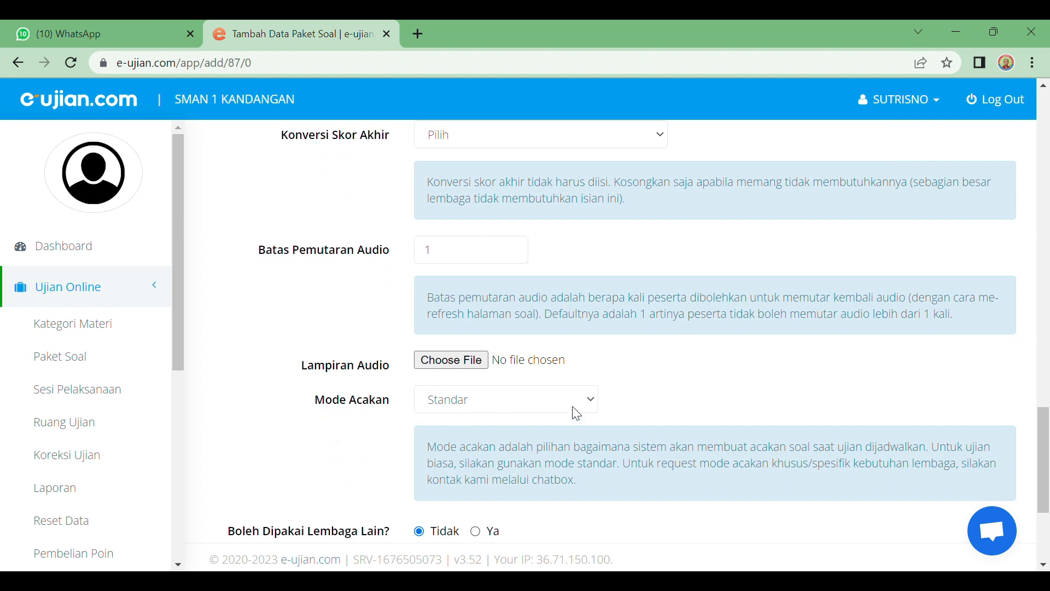
left_click(590, 403)
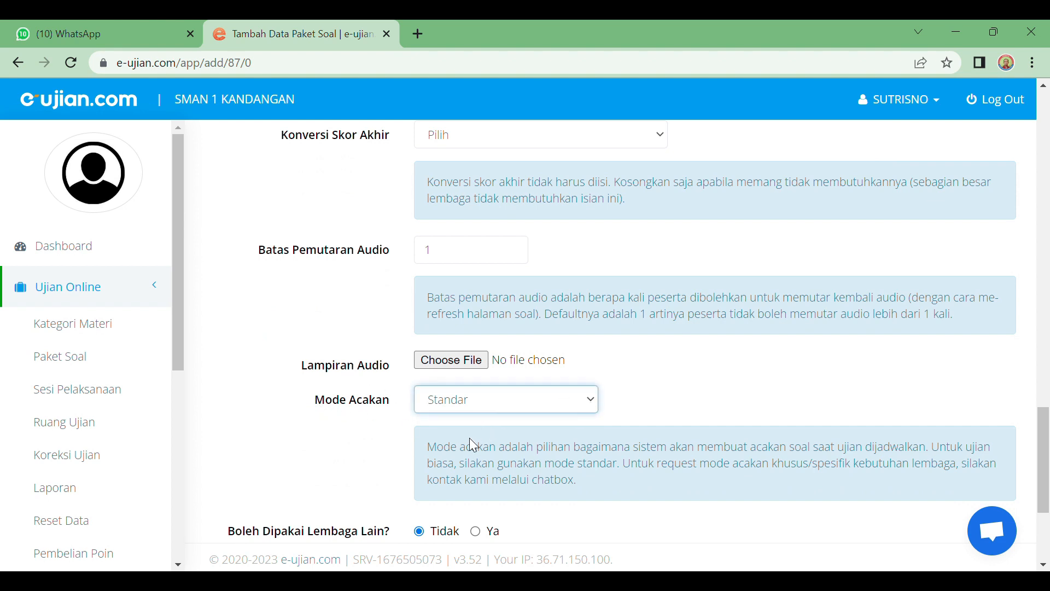
scroll(481, 435, "down", 2)
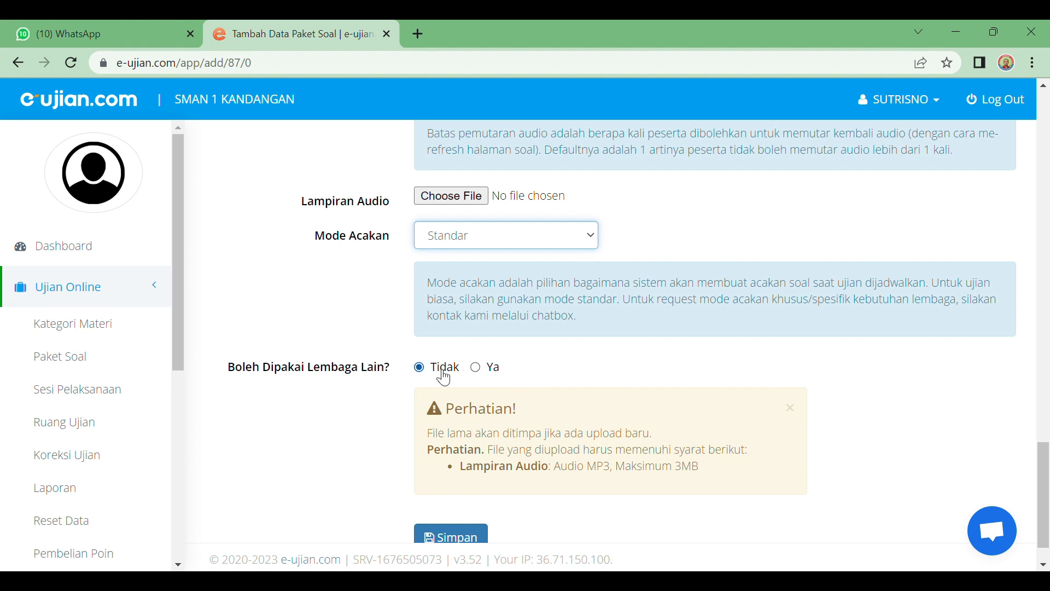
scroll(558, 388, "down", 1)
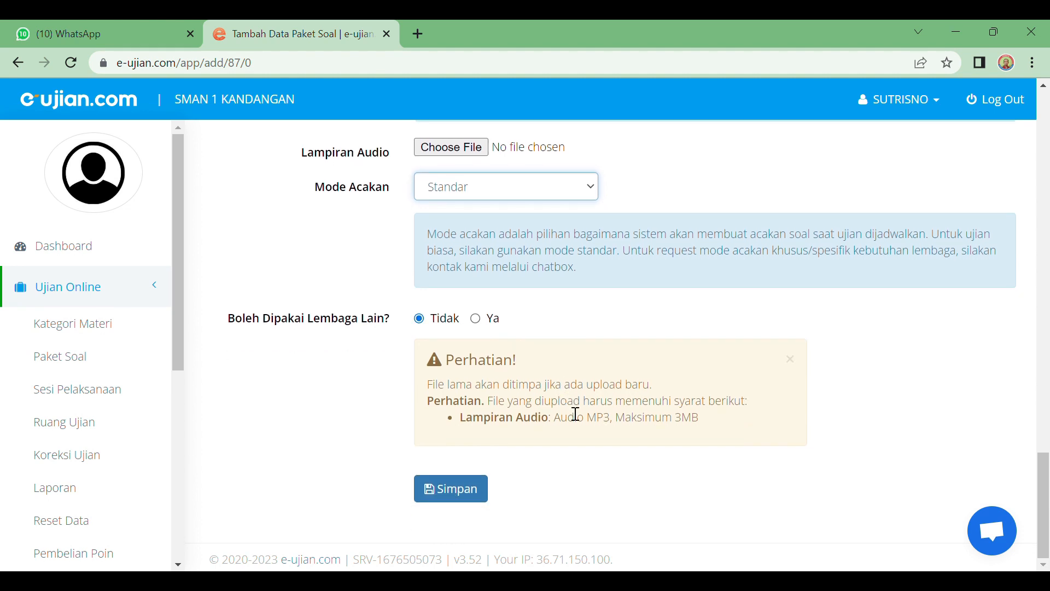
scroll(575, 414, "up", 15)
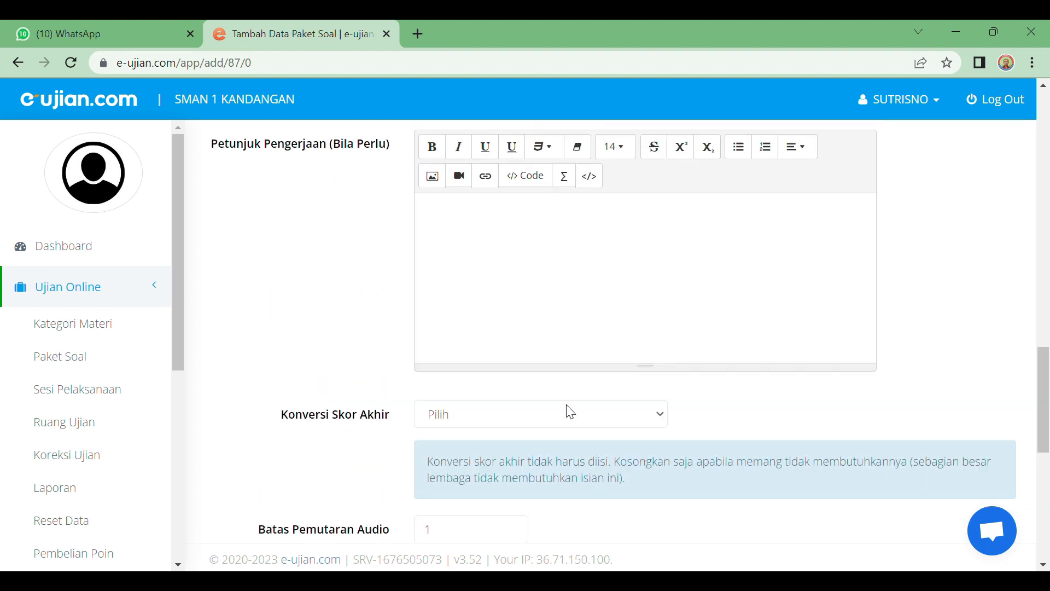
scroll(564, 389, "down", 3)
left_click(453, 388)
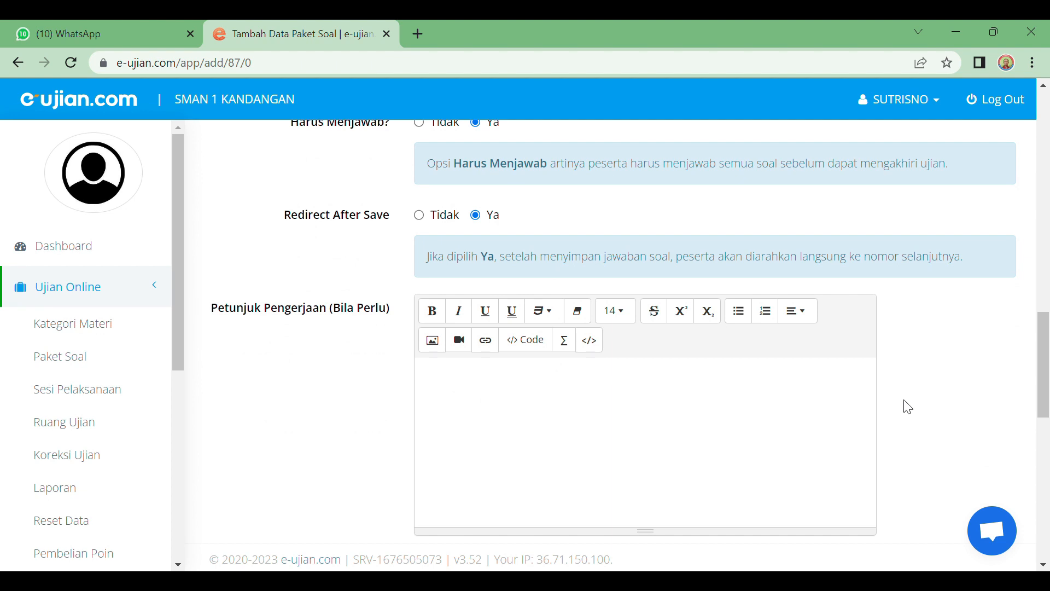
Step: Type 'Ada dua jenis soal yang harus di kerjakan yaitu Pilihan ganda/pilihan ganda Komplek dan Uraian' in Petunjuk Pengerjaan
scroll(738, 374, "down", 3)
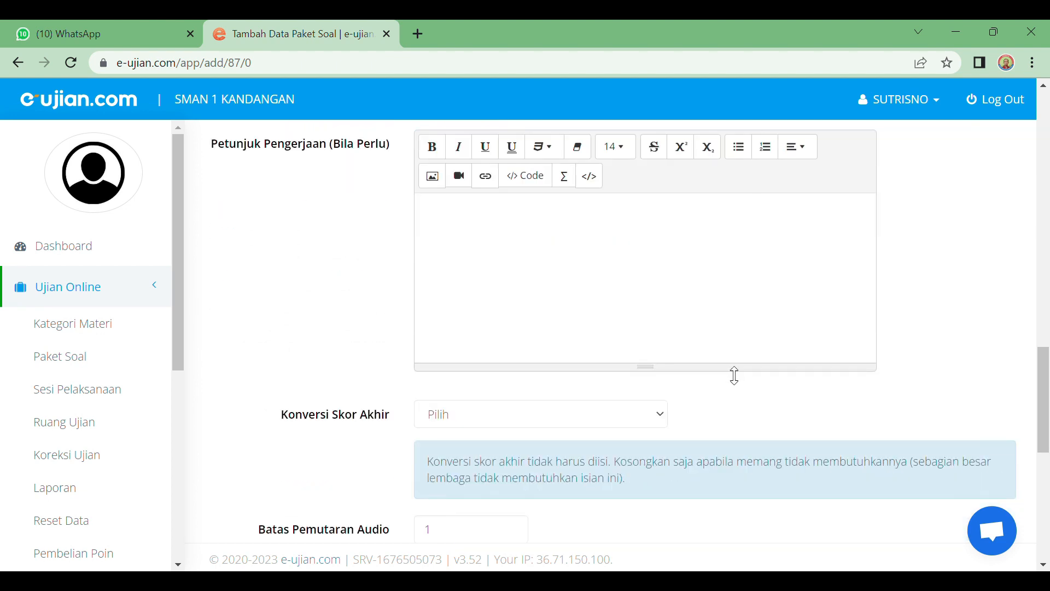
scroll(739, 375, "up", 3)
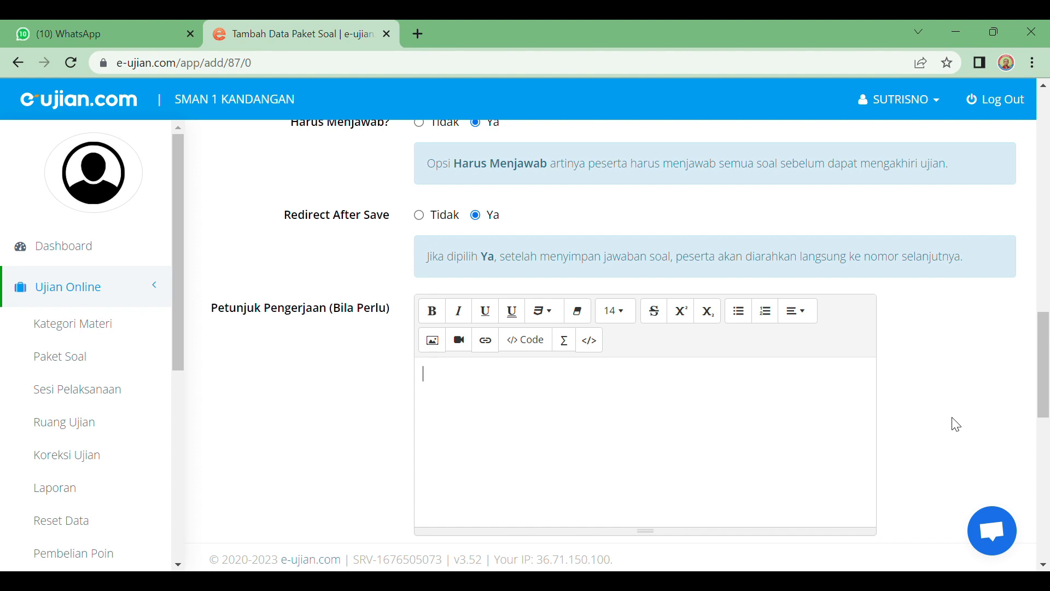
type("Ada dua jenis soal yang")
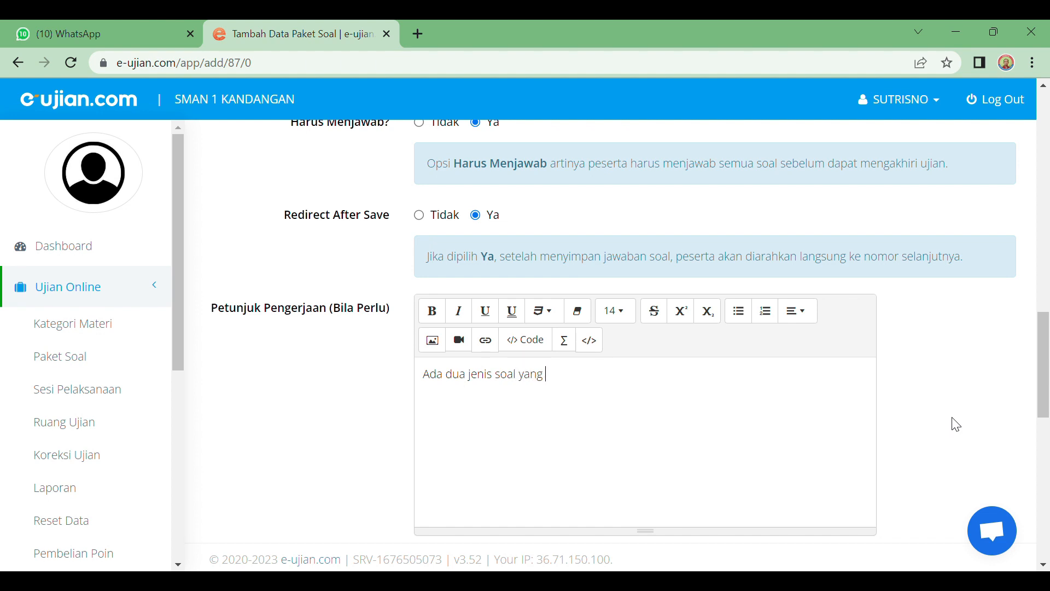
type(" harus di kerjakan")
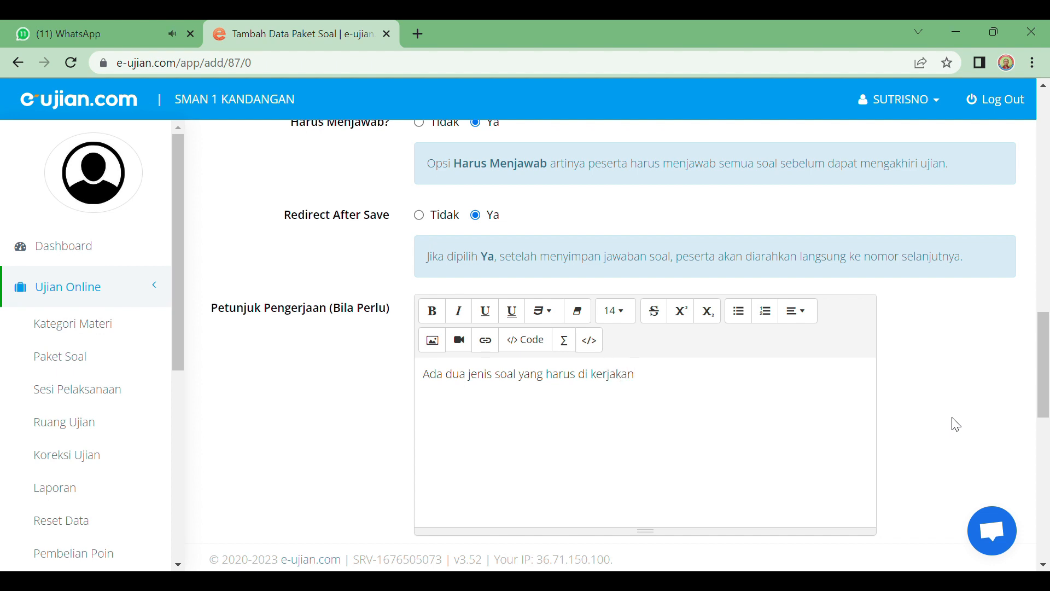
type(" yaitu ")
type("Pilihan ")
type("ganda")
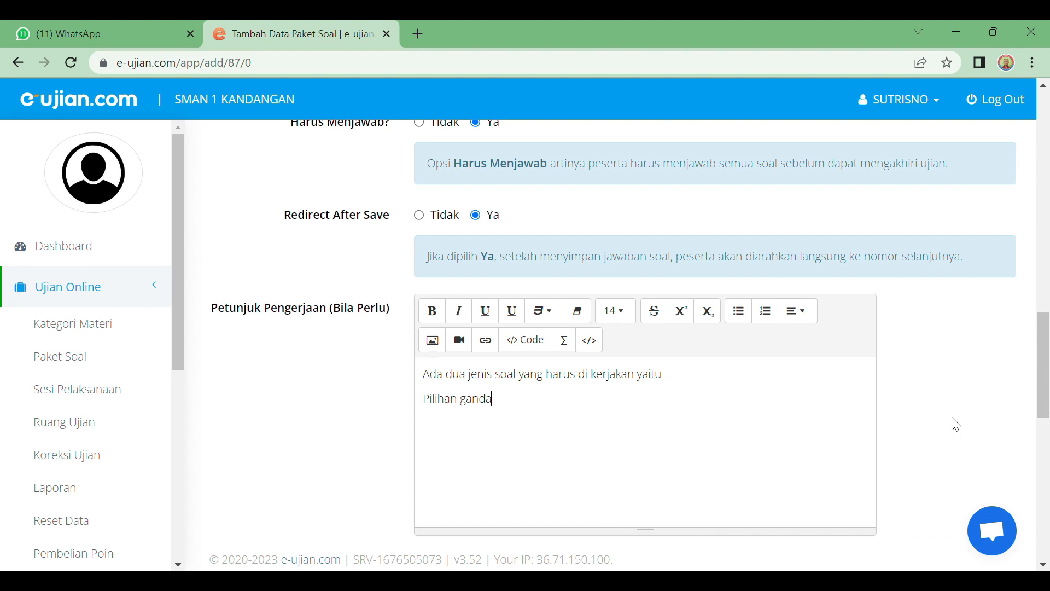
type("/pilihan ganda Ko")
type("mplek")
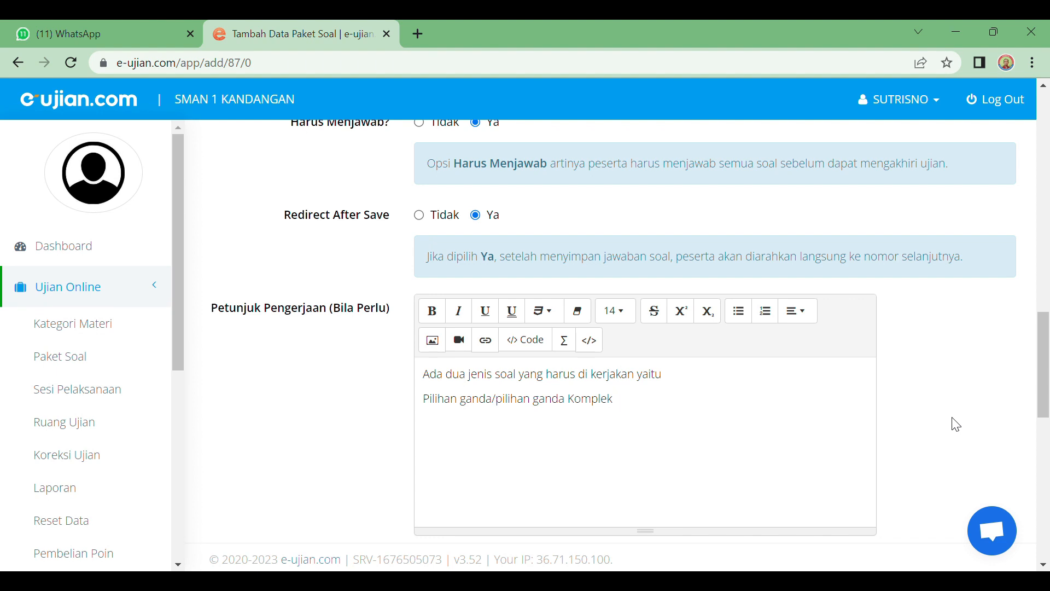
type(" dan Uraian.")
scroll(958, 444, "down", 3)
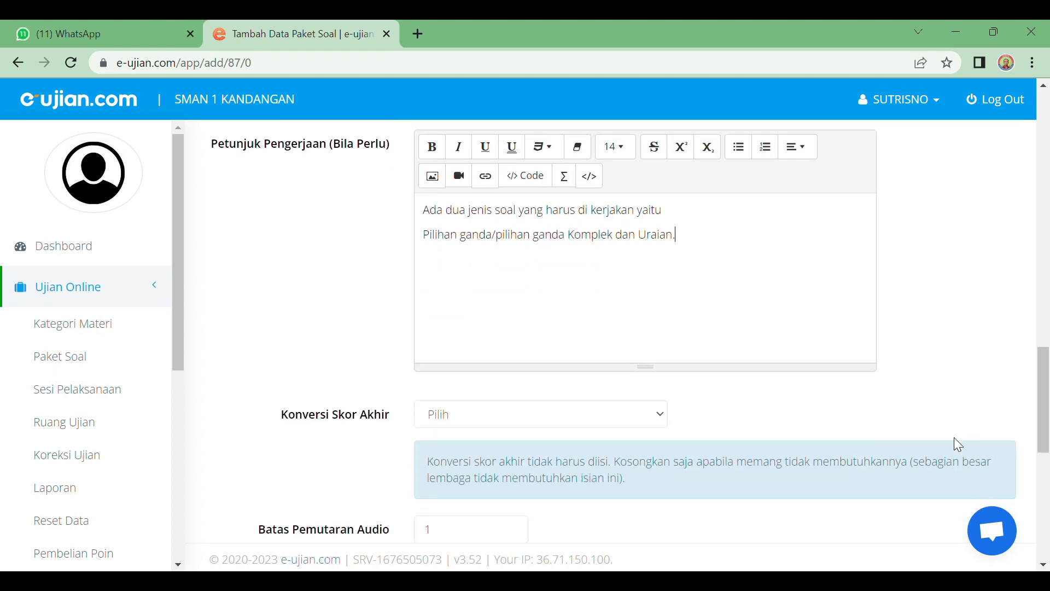
Step: Add a new line: 'Untuk menjawab soal uraian pada lembar jawab yang sudah disediakan oleh pengawas ruang'
key("Return")
type("Untuk menjawab soal uraian")
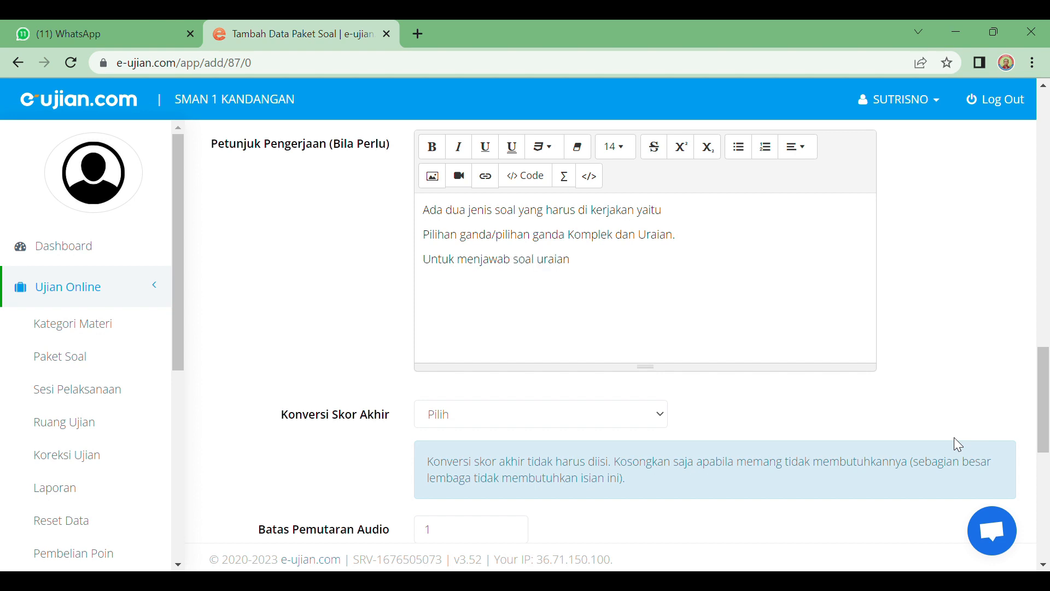
type(" pada lembar jawab yang")
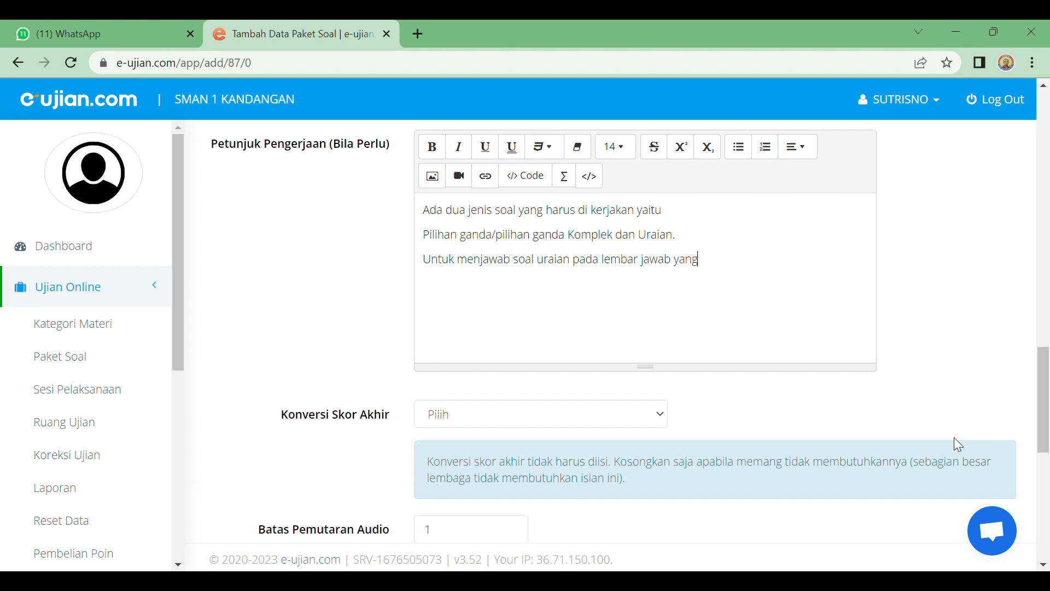
type(" sudah disediakan ole")
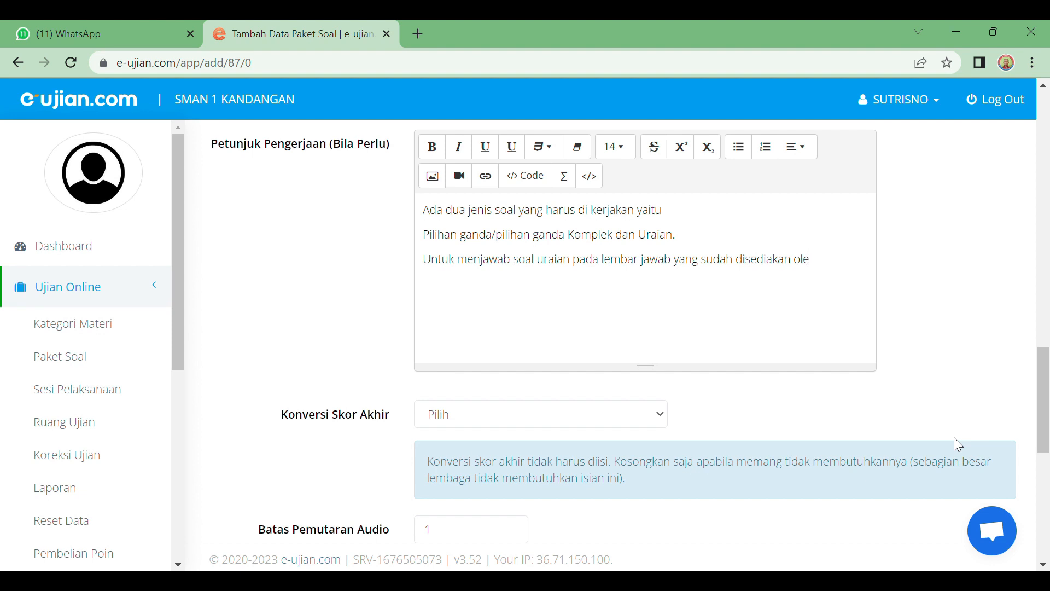
type("h pengawas ruang.")
scroll(612, 443, "down", 5)
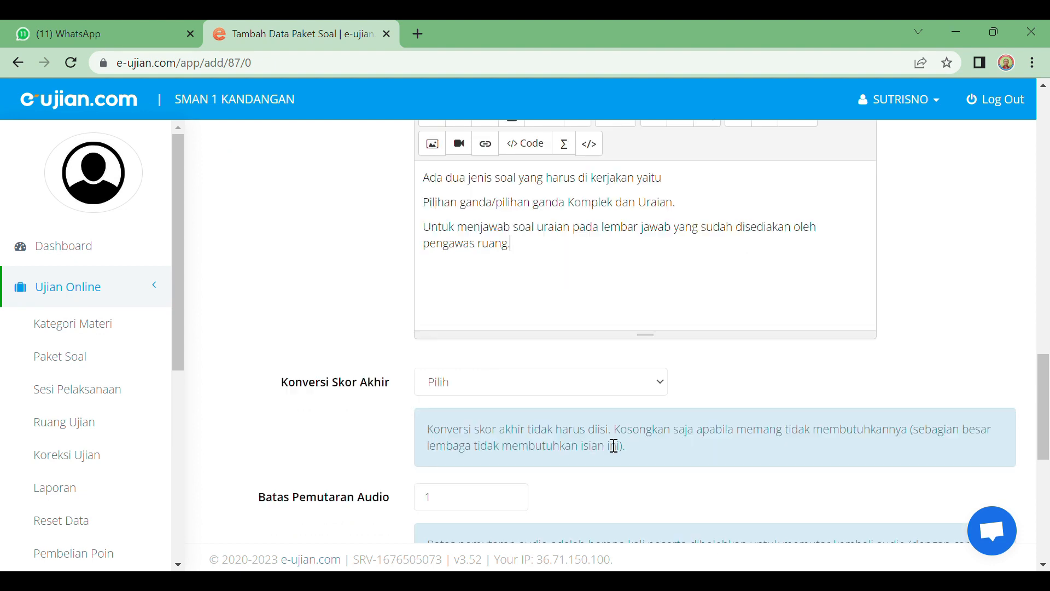
scroll(441, 362, "down", 3)
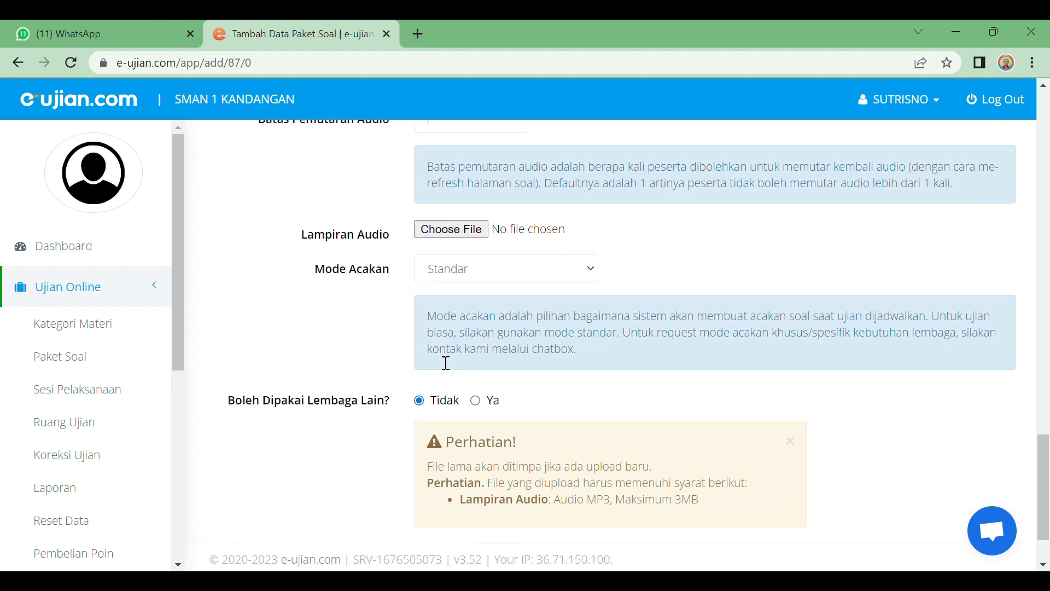
scroll(454, 388, "down", 1)
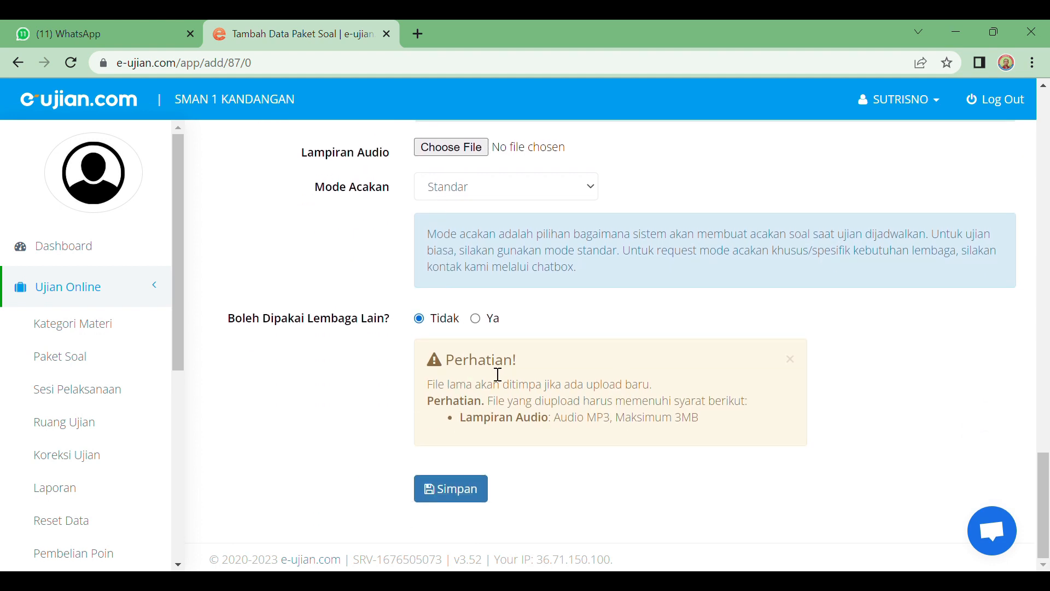
Step: Save the form and confirm Matematika USP 2023 is listed with 0 questions
left_click(473, 493)
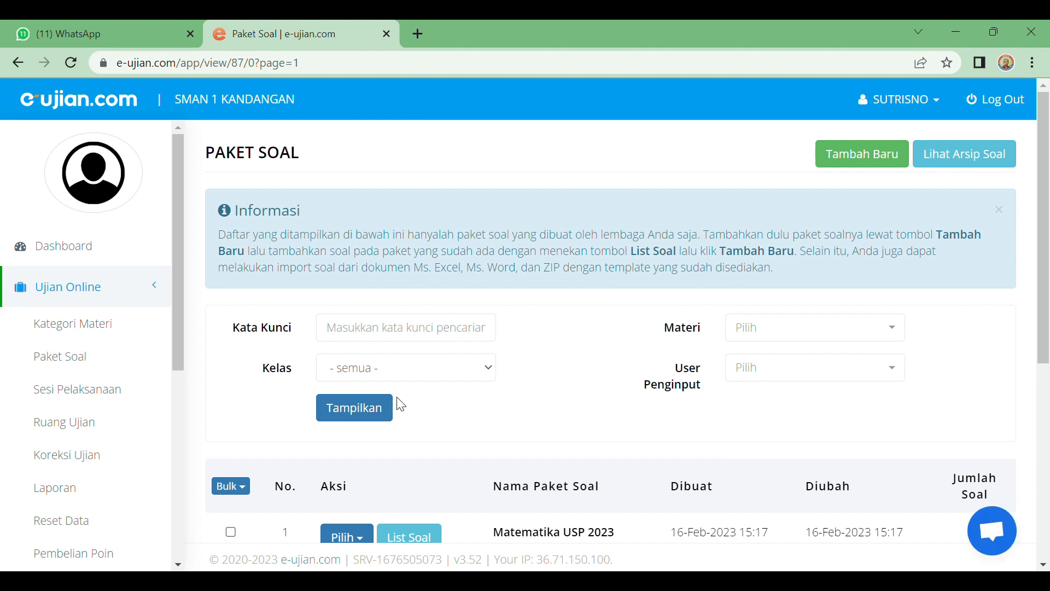
scroll(339, 372, "down", 3)
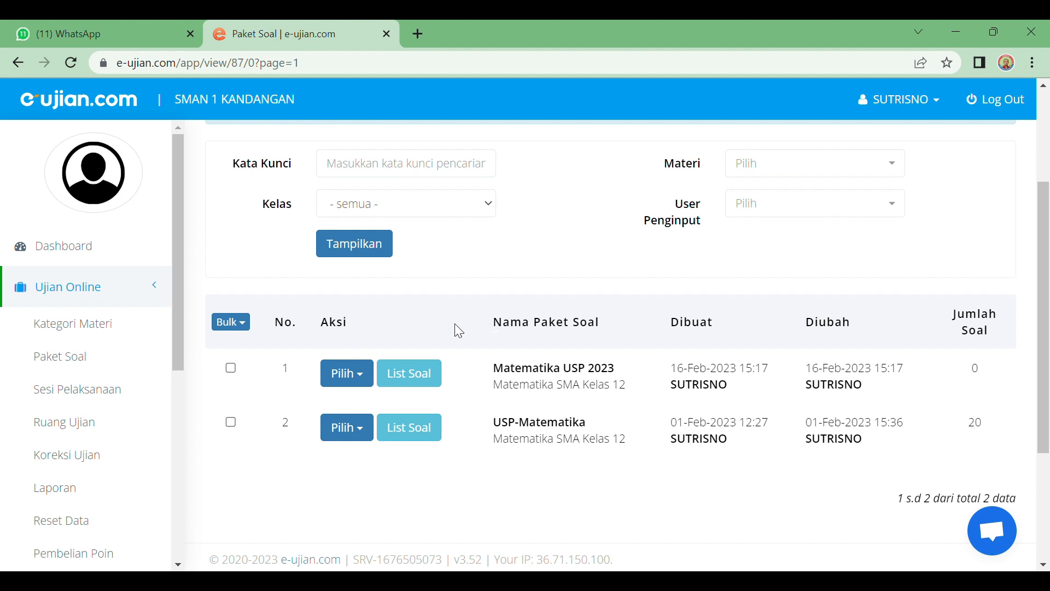
Step: Dismiss row 1's Pilih menu and open List Soal for Matematika USP 2023
left_click(347, 373)
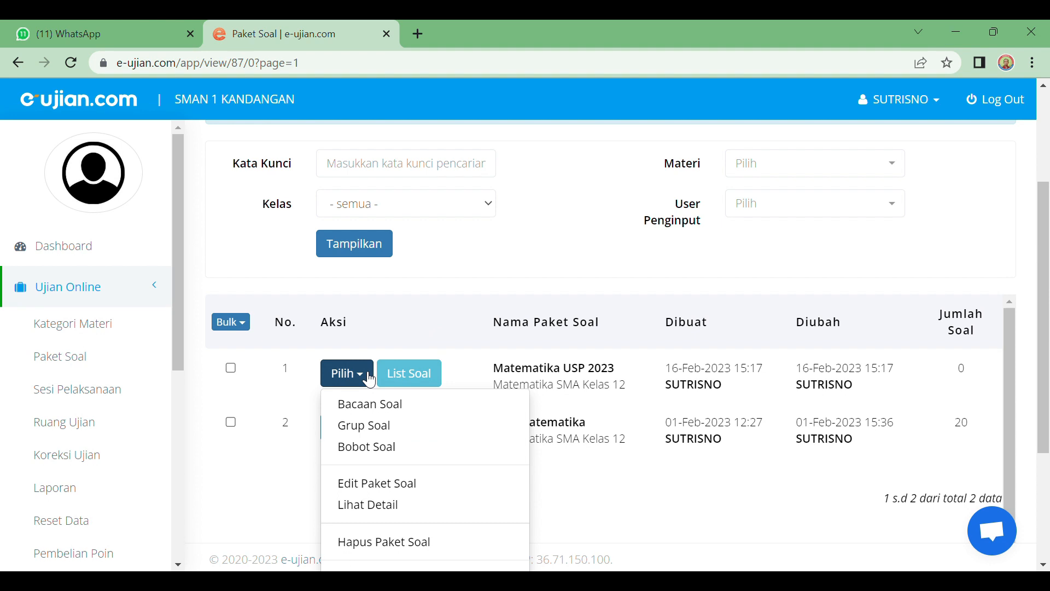
left_click(426, 310)
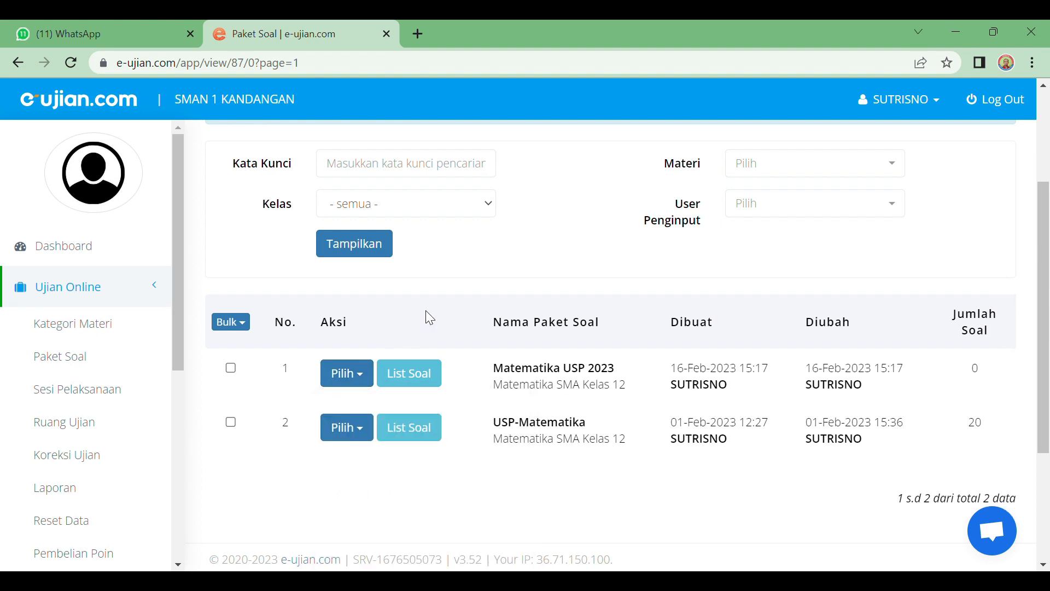
left_click(421, 379)
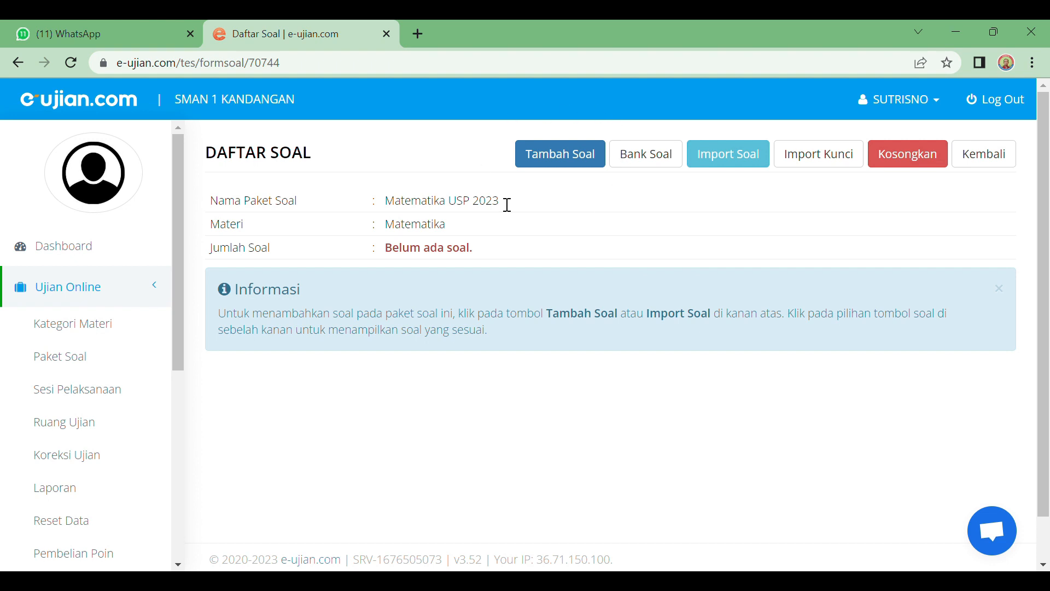
Step: Add a new question, keeping Nomor Soal 1 and Jenis Soal Pilihan Ganda
left_click(562, 162)
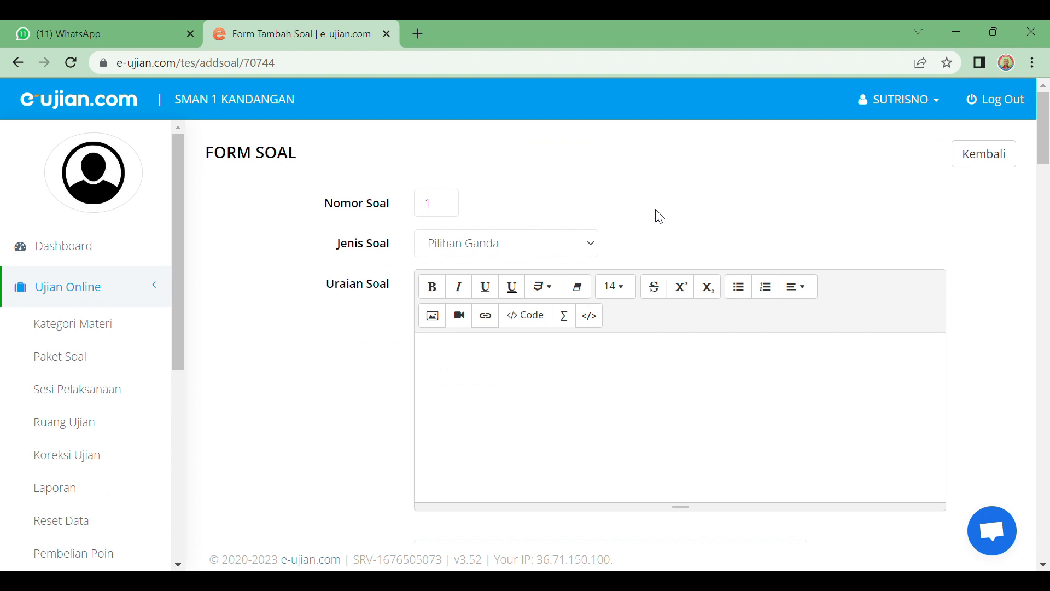
left_click(463, 210)
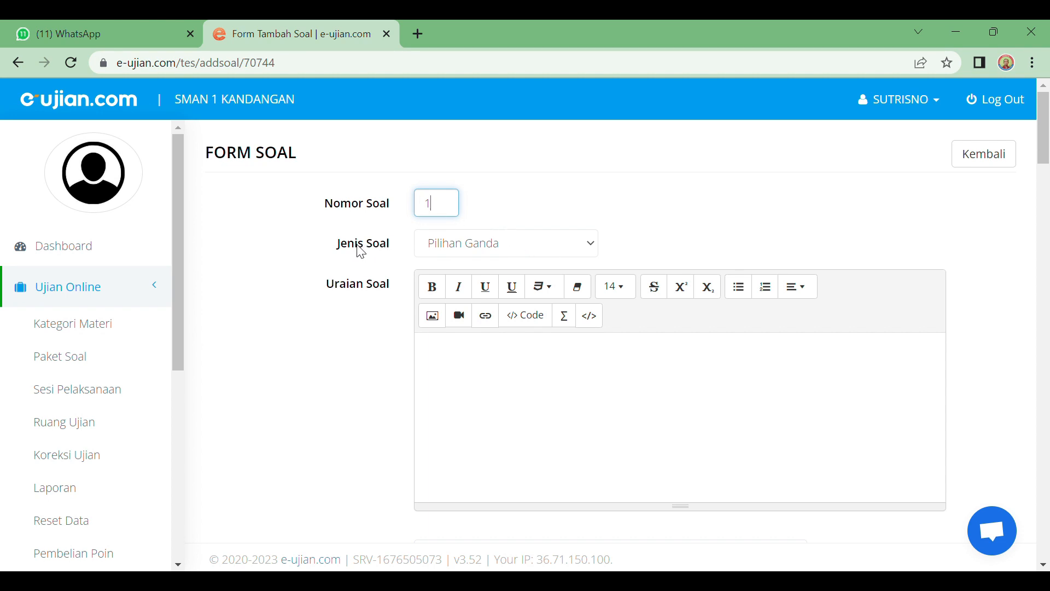
key("Tab")
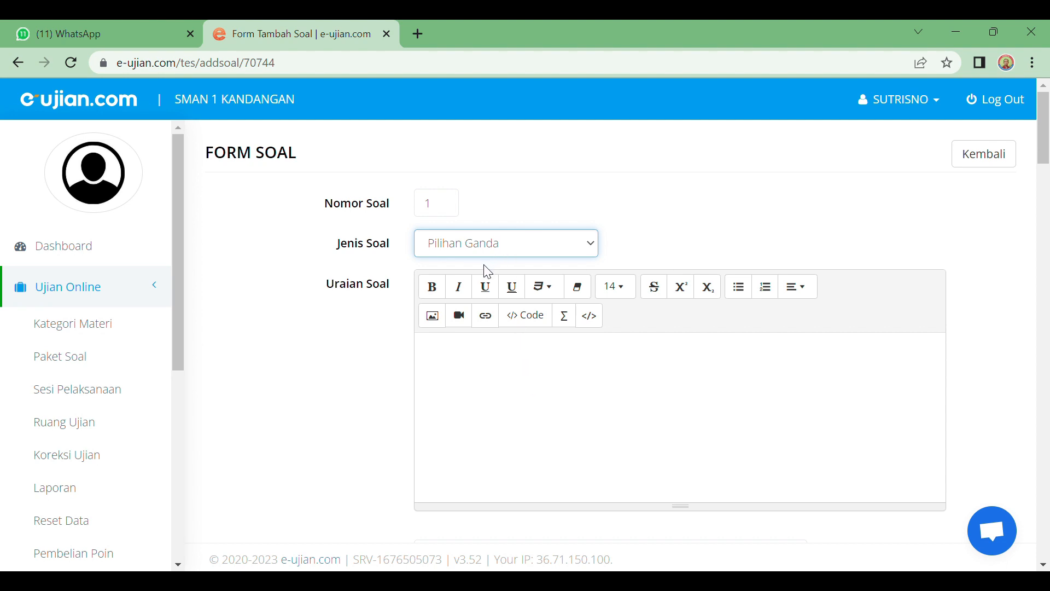
Step: Paste the 5 red, 4 blue, 3 yellow balls probability question into Uraian Soal
left_click(455, 367)
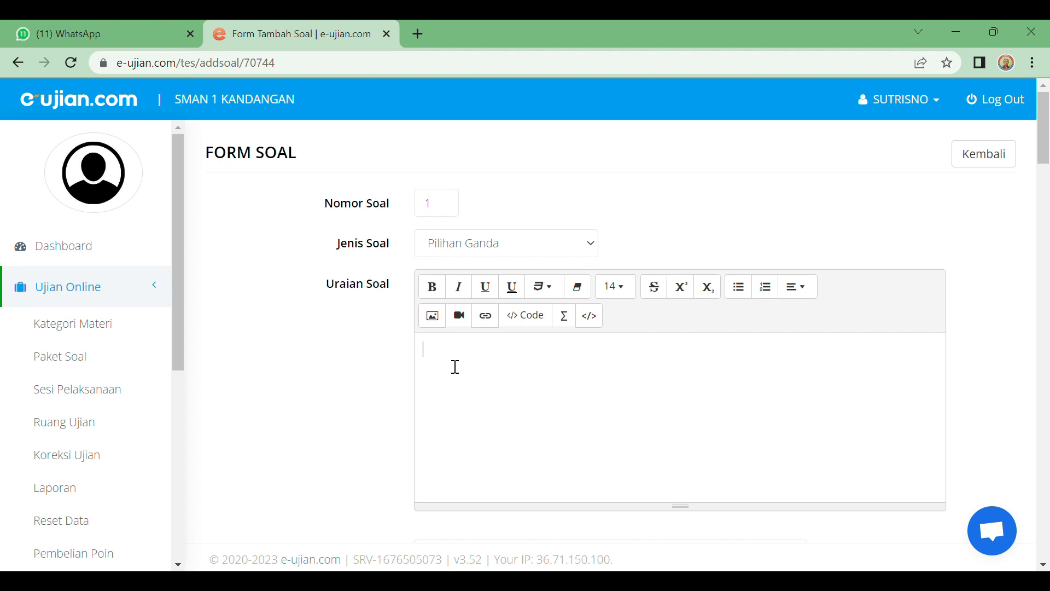
scroll(456, 367, "down", 3)
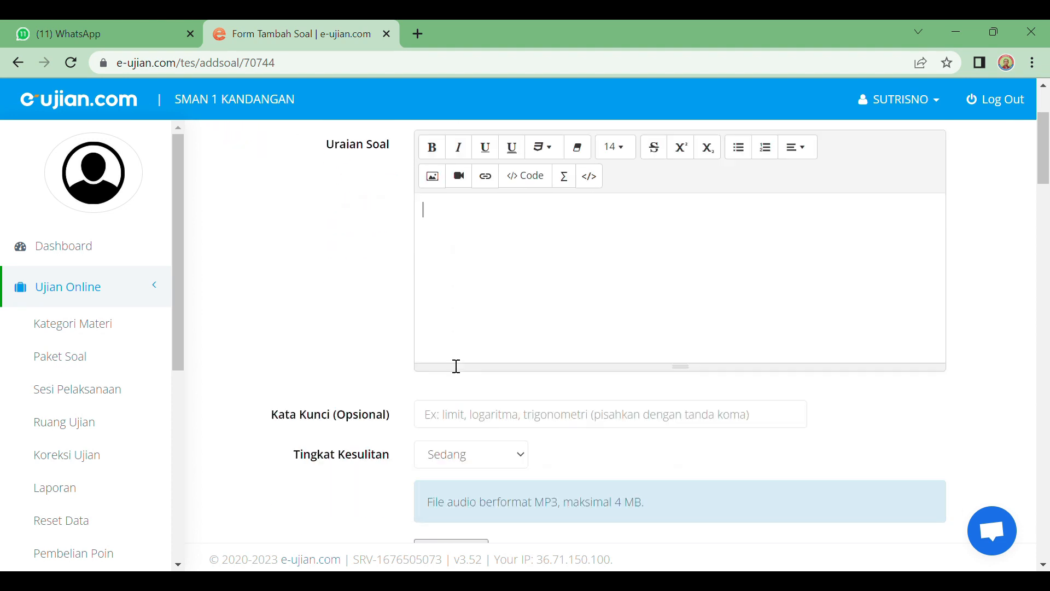
scroll(457, 367, "up", 3)
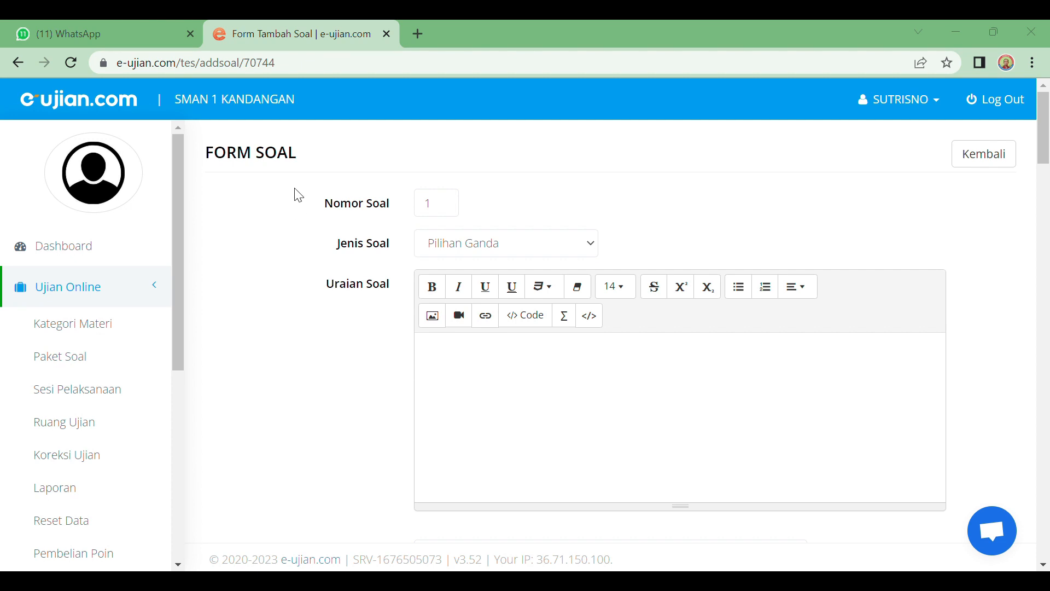
left_click(585, 484)
type("Sebuah kotak berisi 5 bola merah , 4 bola biru dan 3 bola kuning. Dari dalam kotak diambil 3 bola sekaligus secara acak. Peluang terambil 2 bola merah dan 1 bola biru adalah ...")
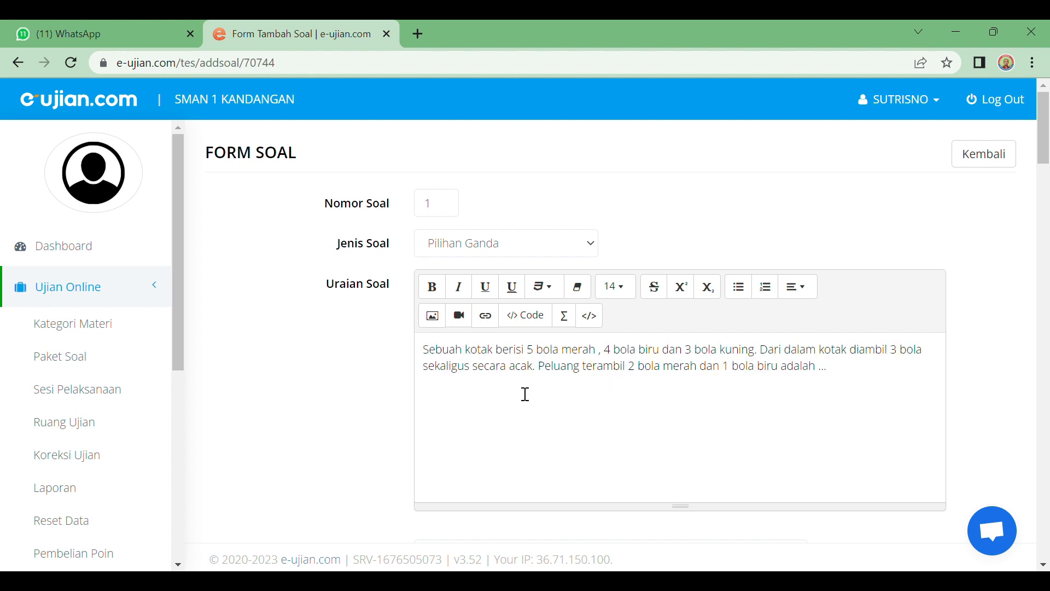
Step: Confirm Tingkat Kesulitan Sedang and Acak Soal Ya, scrolling down to Pilihan Jawaban
scroll(525, 394, "down", 3)
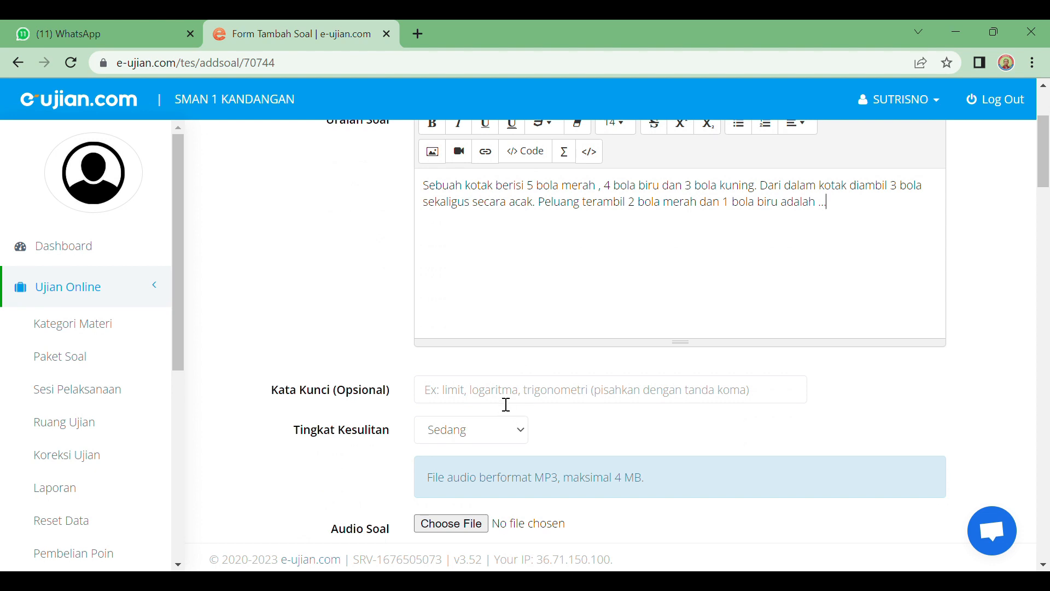
scroll(476, 401, "down", 2)
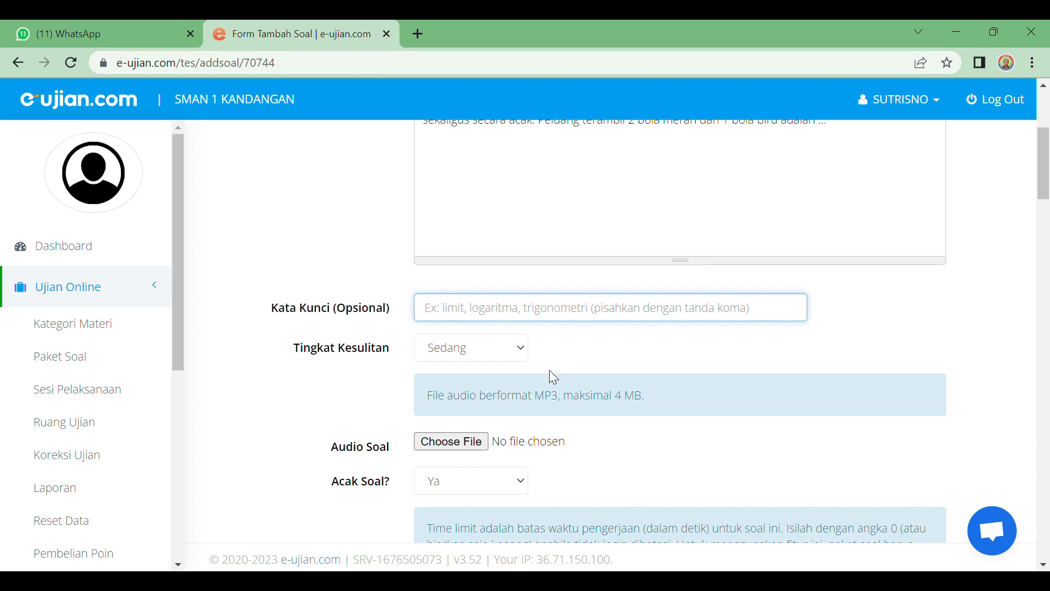
left_click(523, 353)
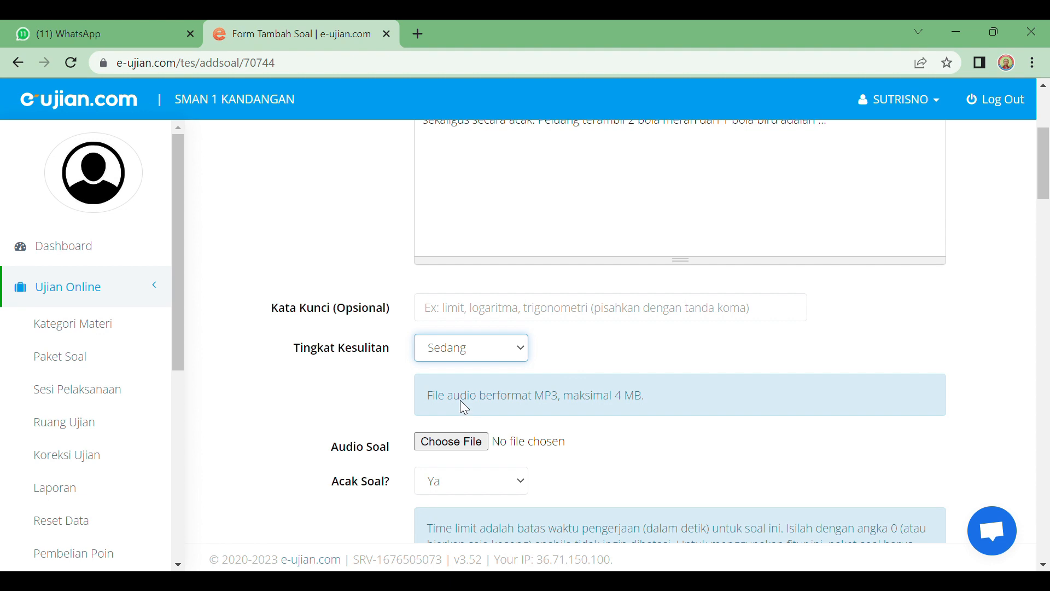
scroll(567, 364, "down", 1)
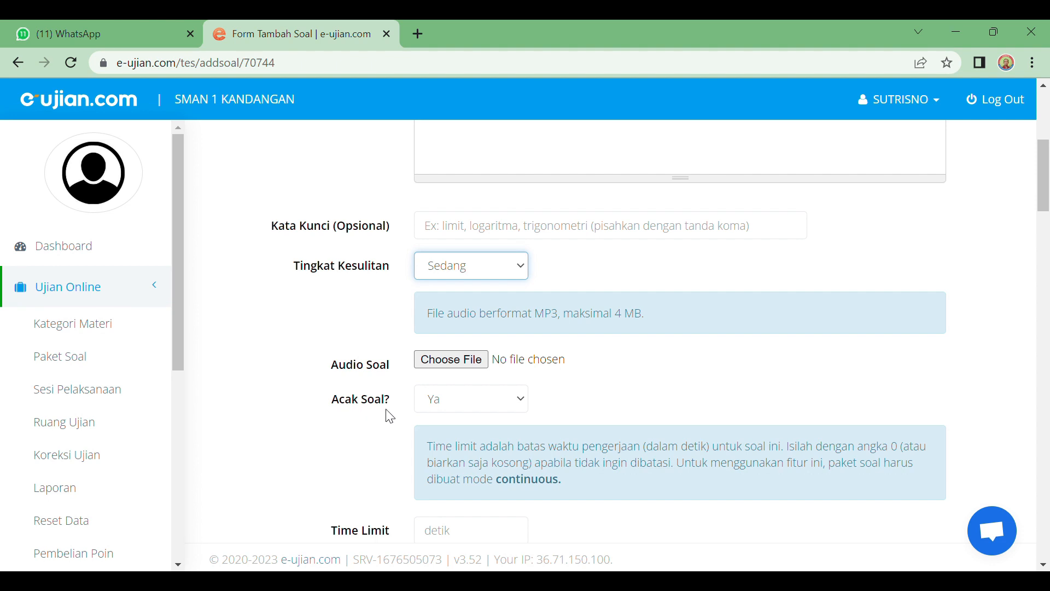
left_click(526, 401)
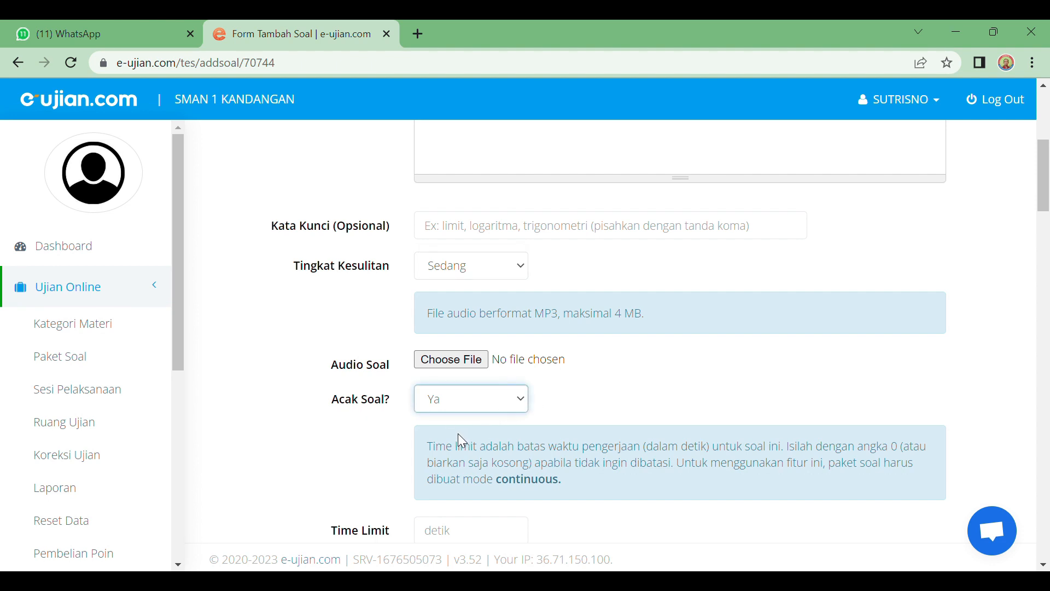
scroll(459, 438, "down", 3)
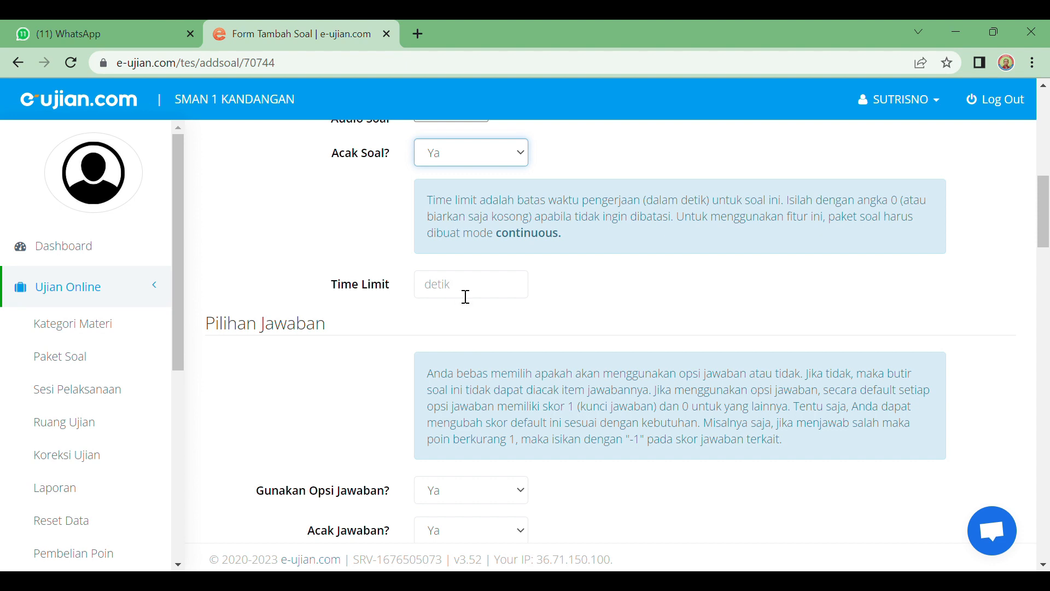
scroll(465, 297, "down", 3)
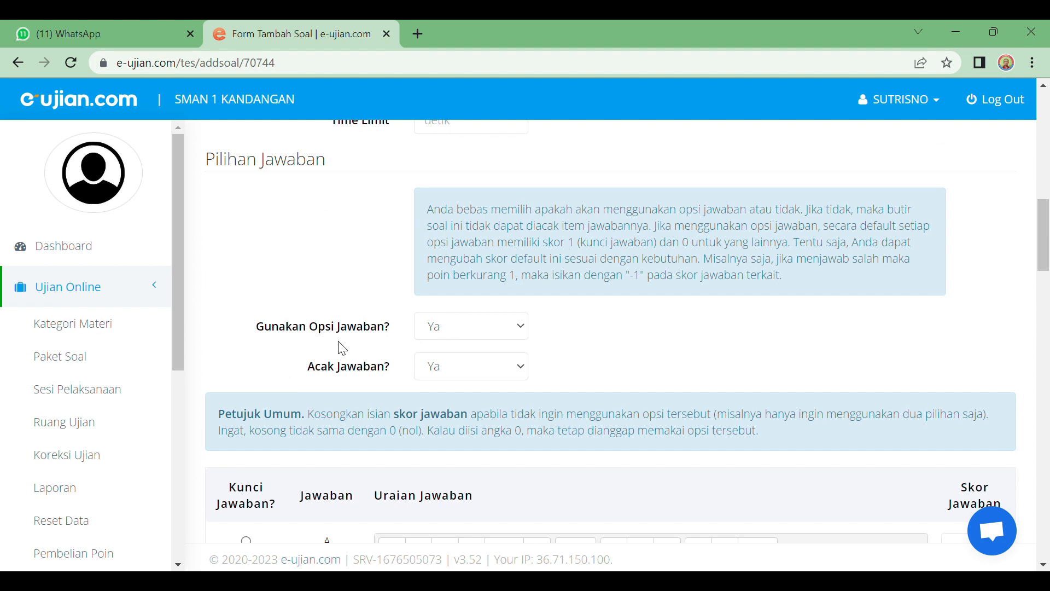
Step: Set Gunakan Opsi Jawaban? to Tidak
left_click(527, 331)
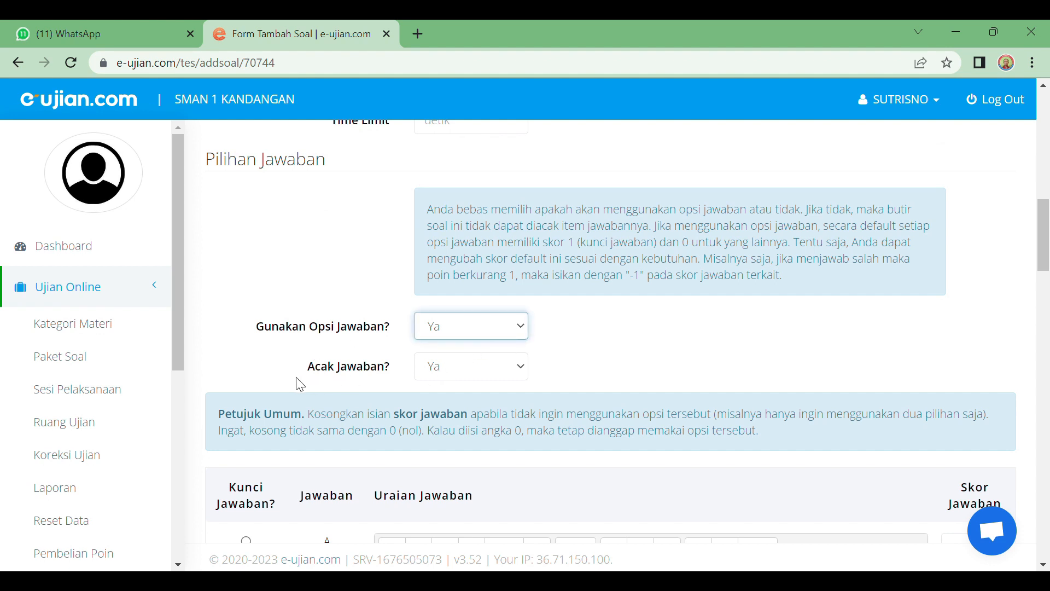
left_click(526, 329)
left_click(486, 352)
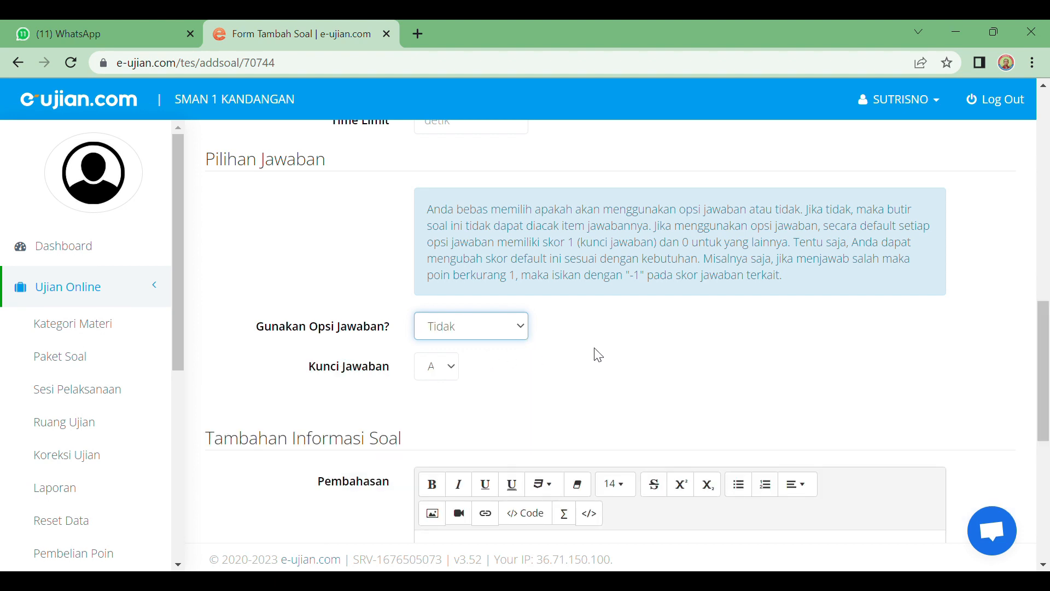
Step: Check the Kunci Jawaban choices and leave the answer key at A
left_click(453, 370)
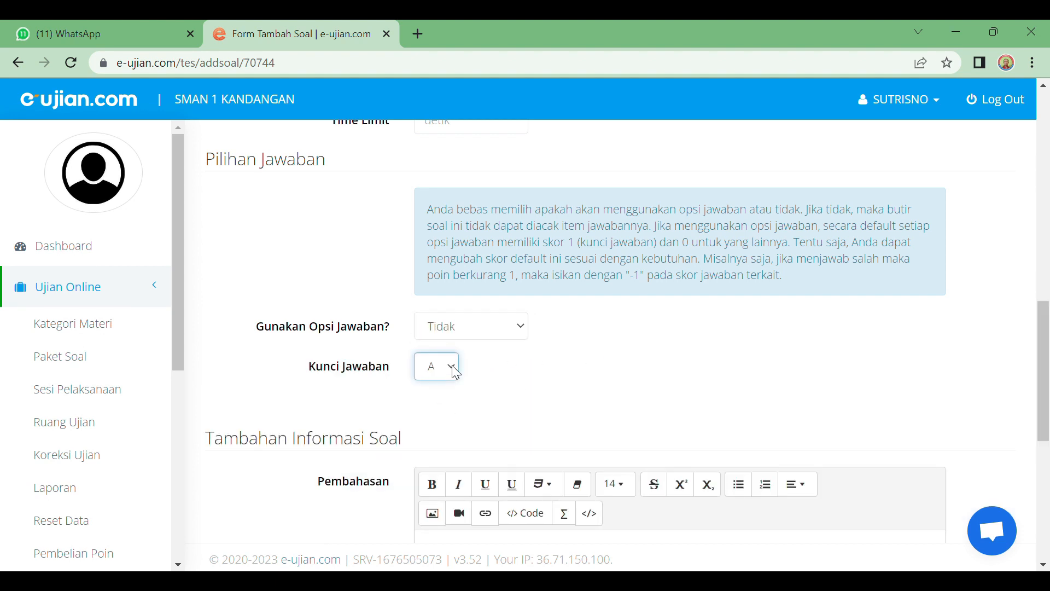
left_click(707, 380)
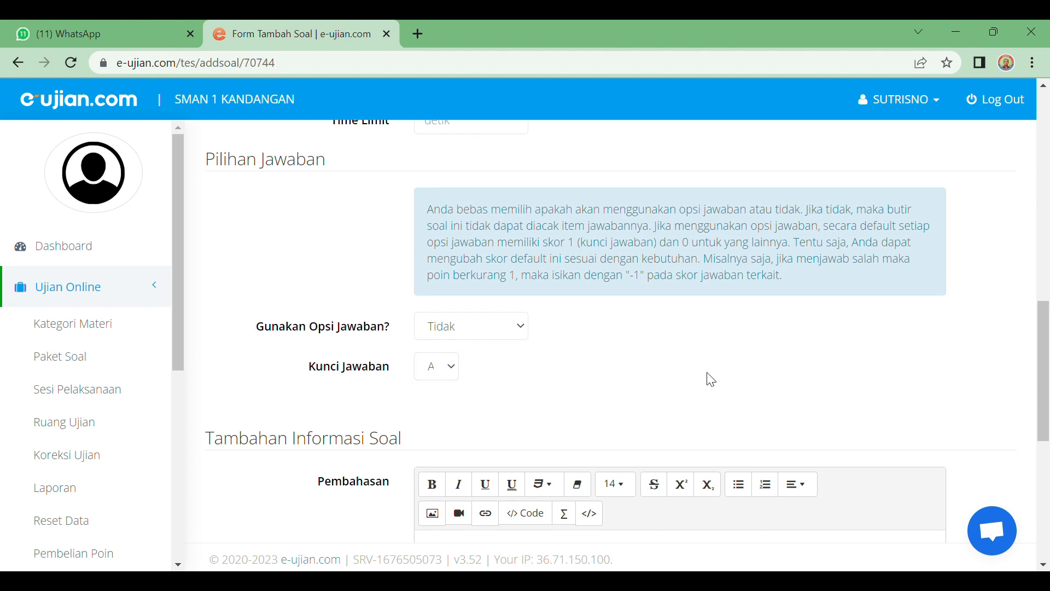
left_click(450, 369)
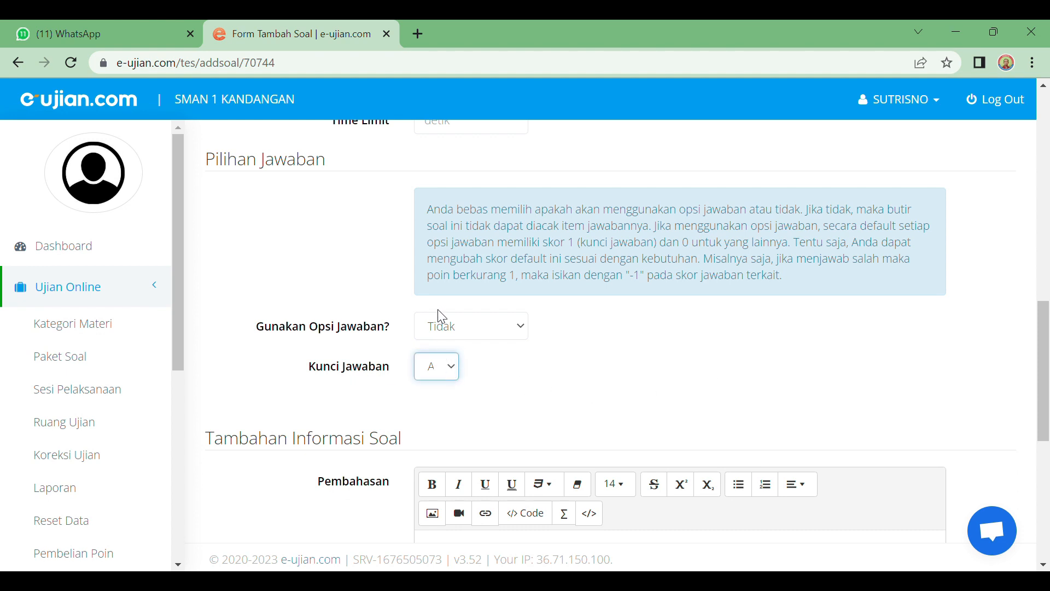
left_click(795, 391)
scroll(472, 393, "down", 3)
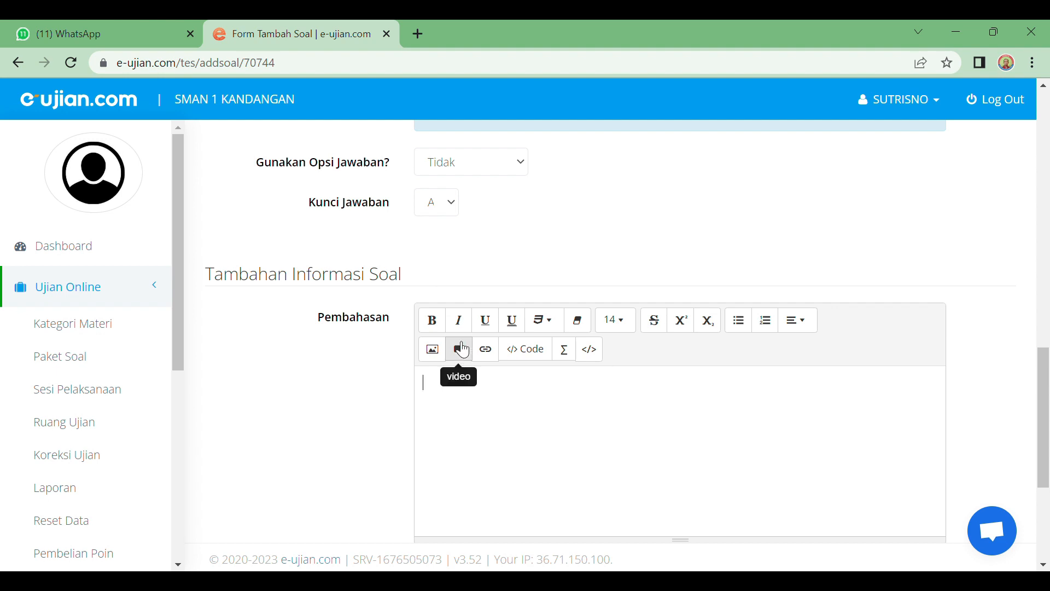
scroll(461, 346, "up", 10)
scroll(460, 345, "up", 6)
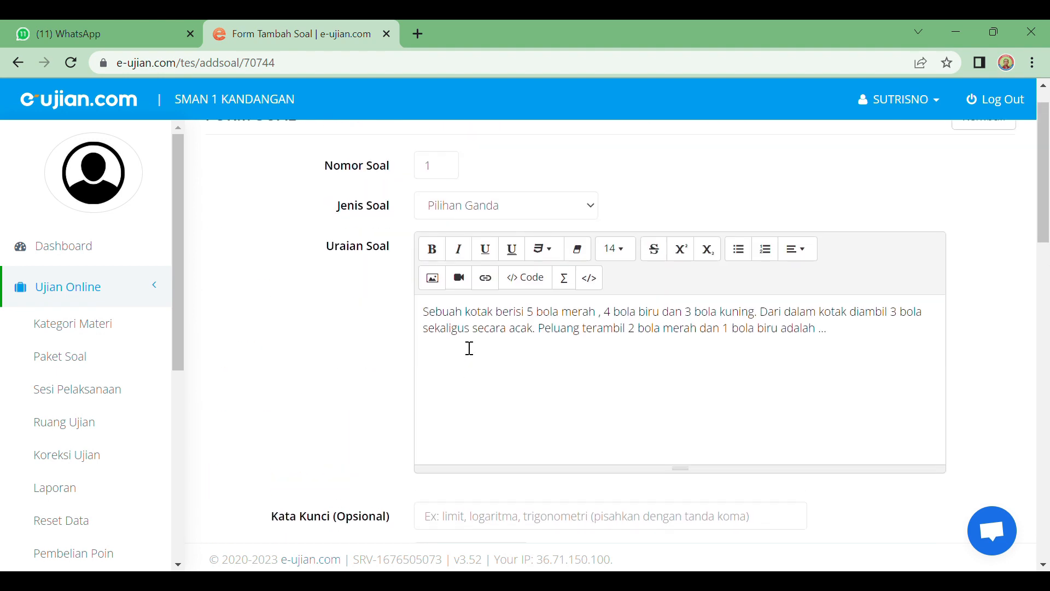
scroll(468, 347, "down", 4)
scroll(470, 348, "down", 10)
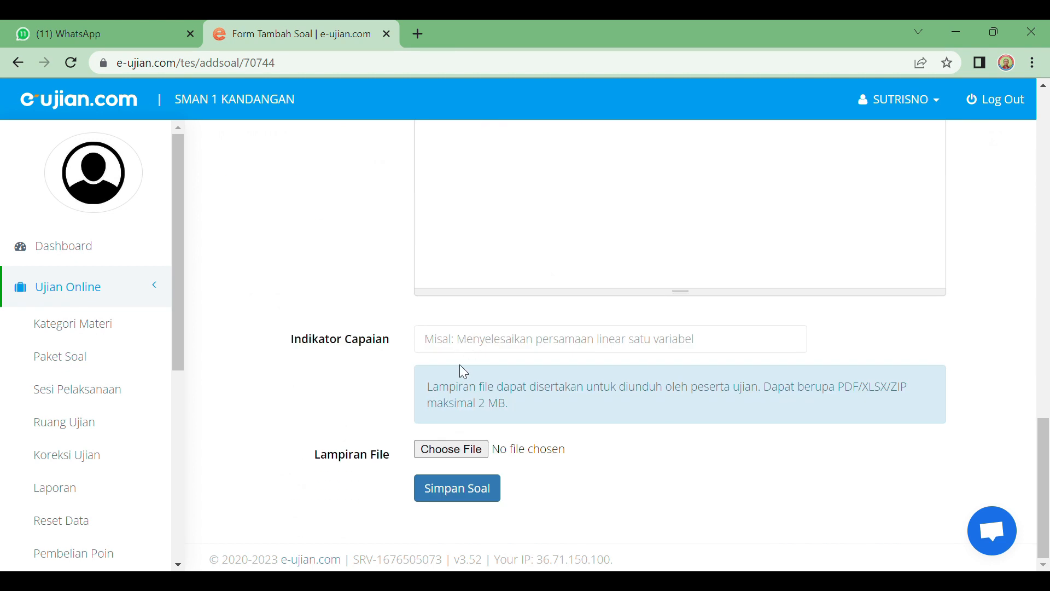
left_click(451, 349)
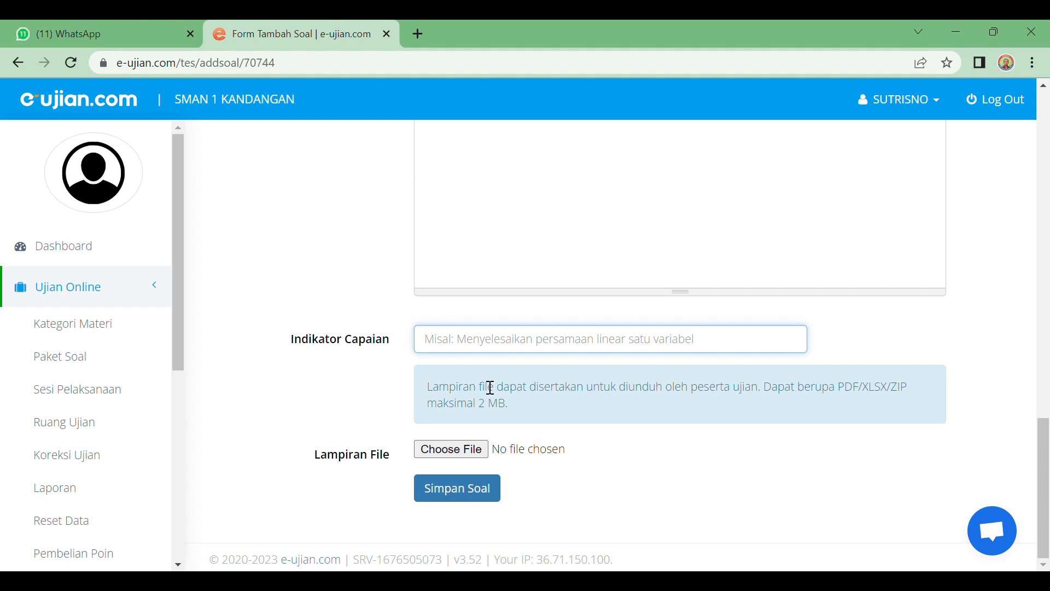
scroll(491, 389, "up", 5)
scroll(491, 387, "up", 6)
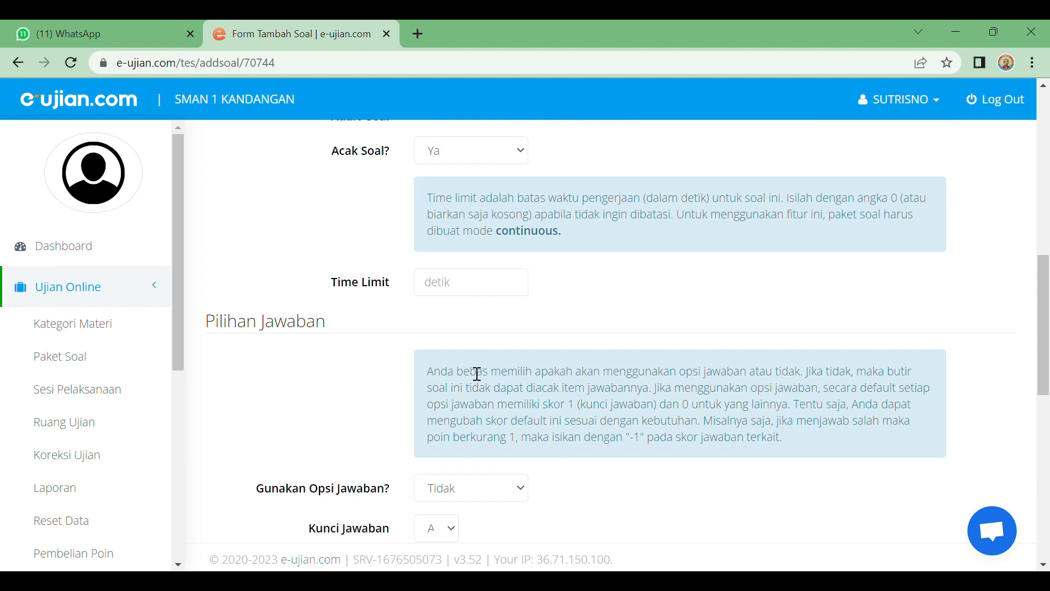
scroll(477, 374, "down", 3)
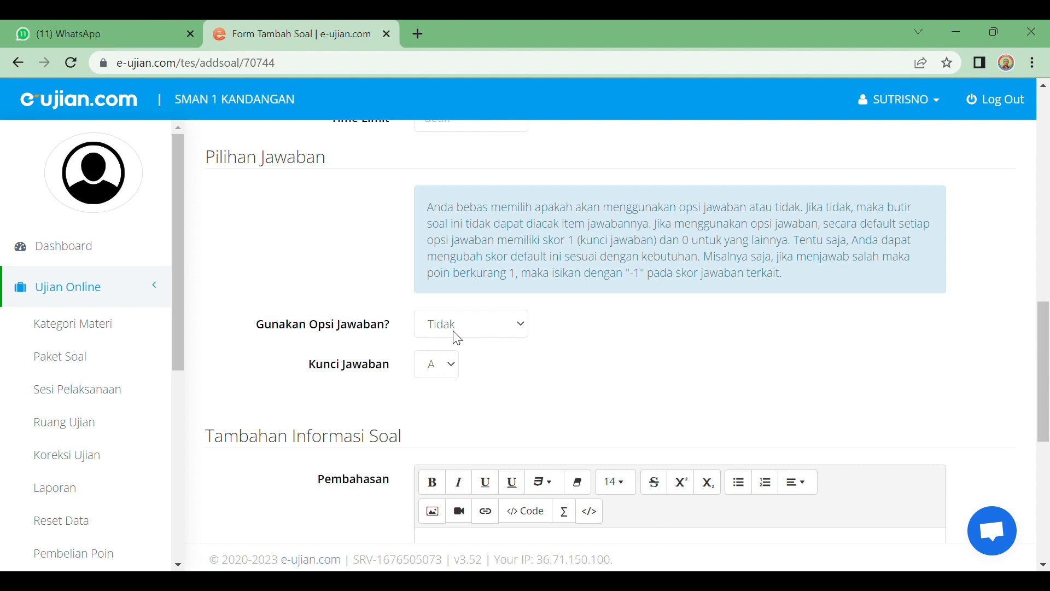
Step: Set Gunakan Opsi Jawaban? back to Ya and go to answer A's editor
left_click(523, 327)
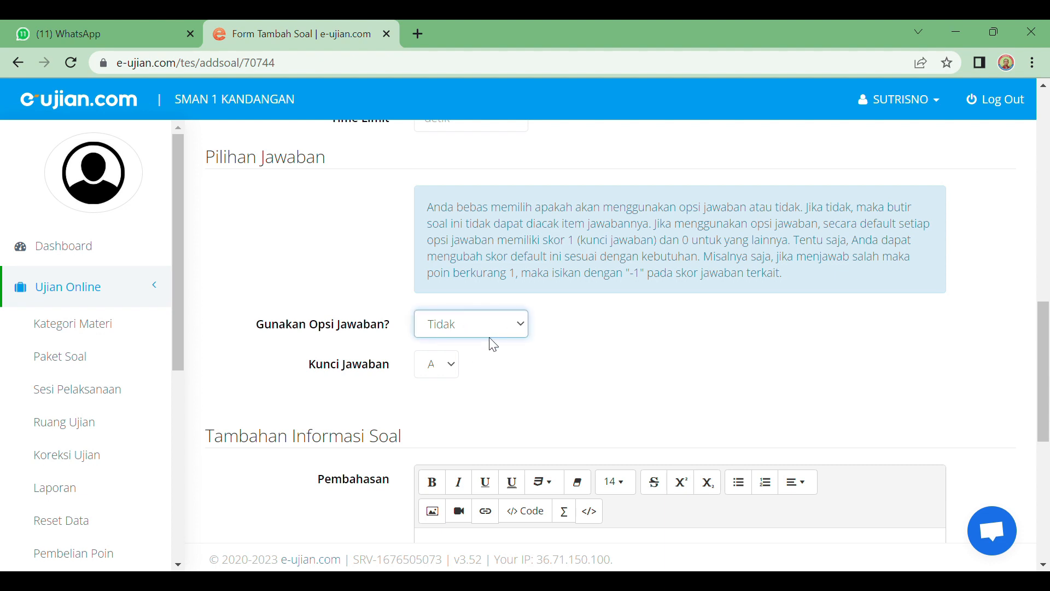
left_click(449, 368)
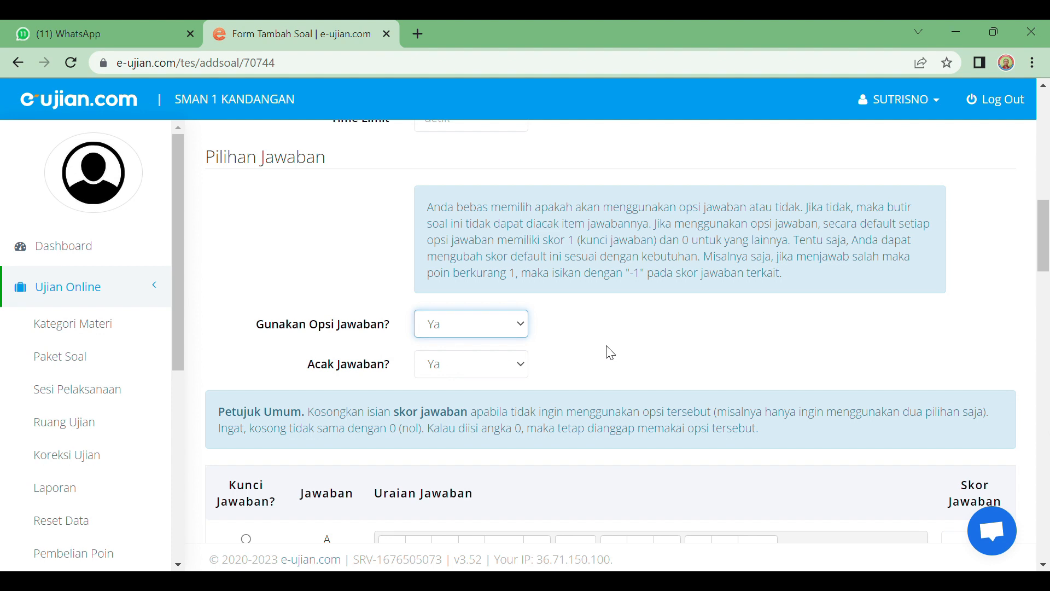
scroll(608, 350, "down", 6)
scroll(605, 352, "up", 6)
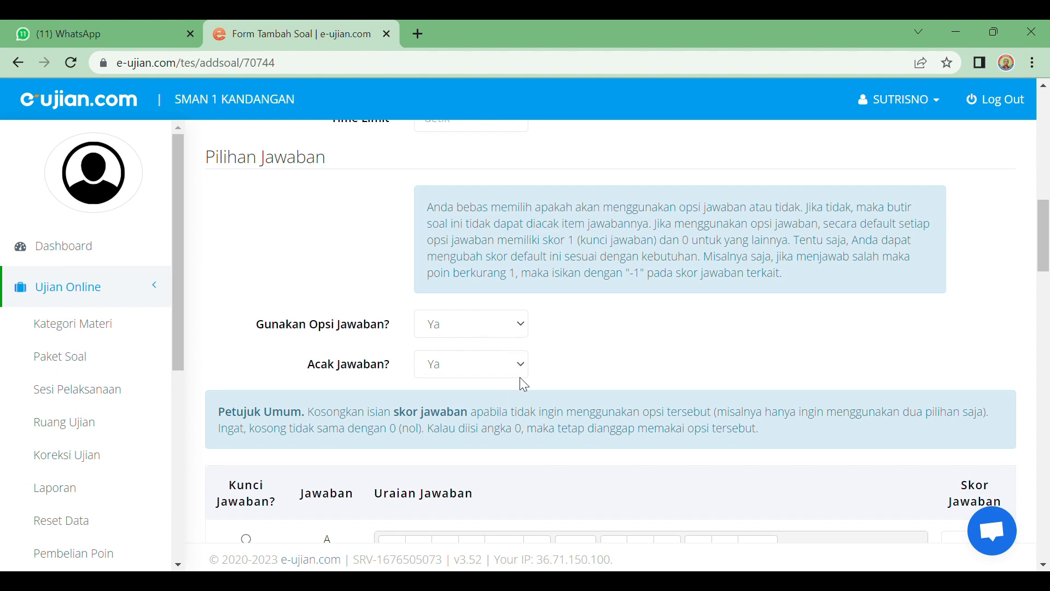
scroll(527, 373, "down", 5)
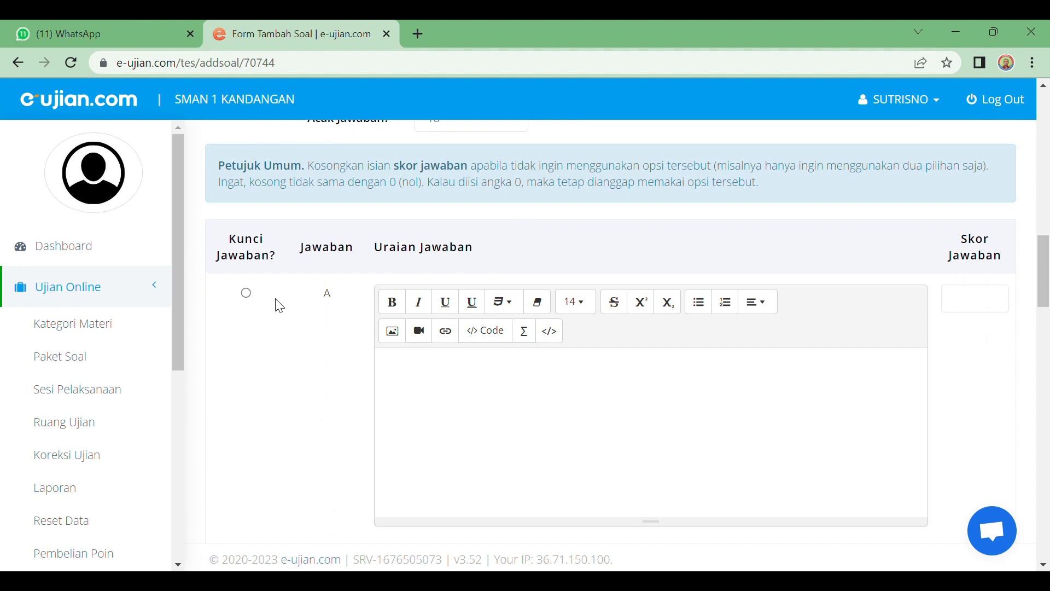
scroll(321, 316, "down", 3)
left_click(416, 217)
scroll(415, 217, "up", 3)
Step: Paste the choices into answer A and trim it to 1/10
left_click(384, 365)
scroll(481, 486, "down", 3)
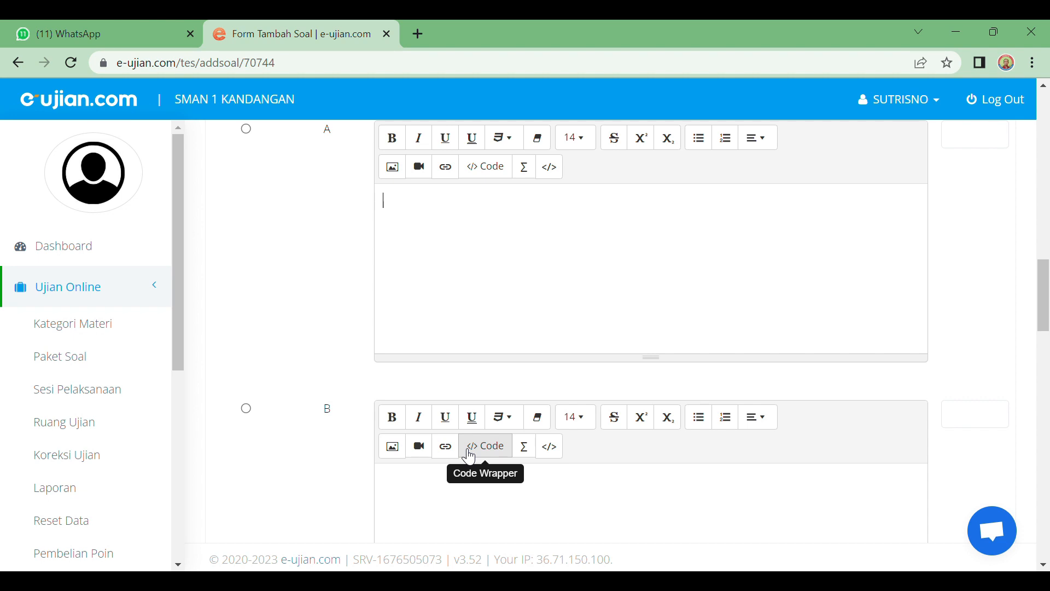
type("1/10 B. 5/36 C. 1/6 D. 2/11 E. 4/11")
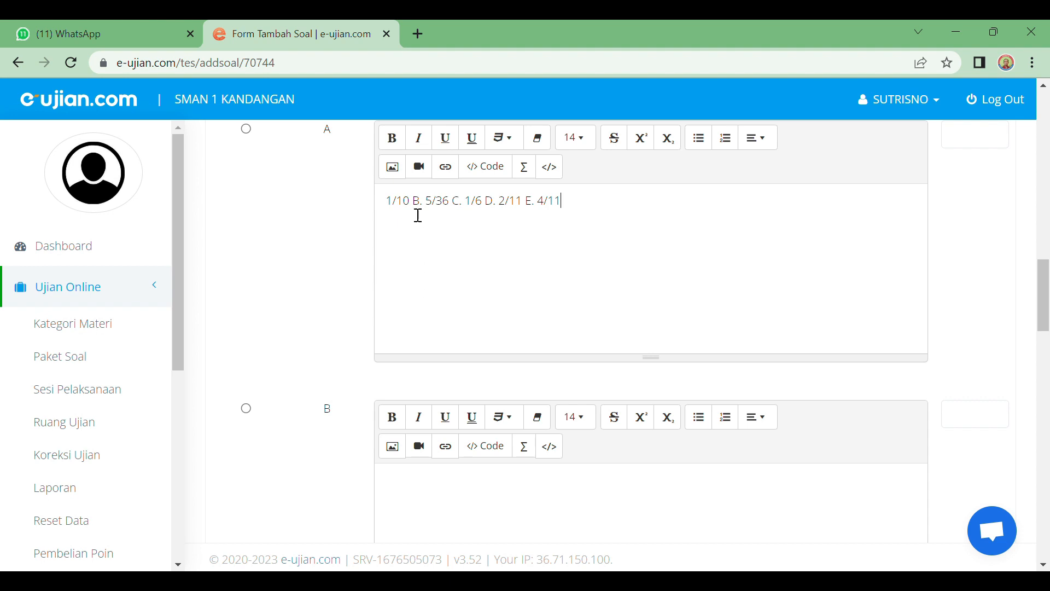
left_click_drag(414, 210, 571, 219)
key("ctrl+c")
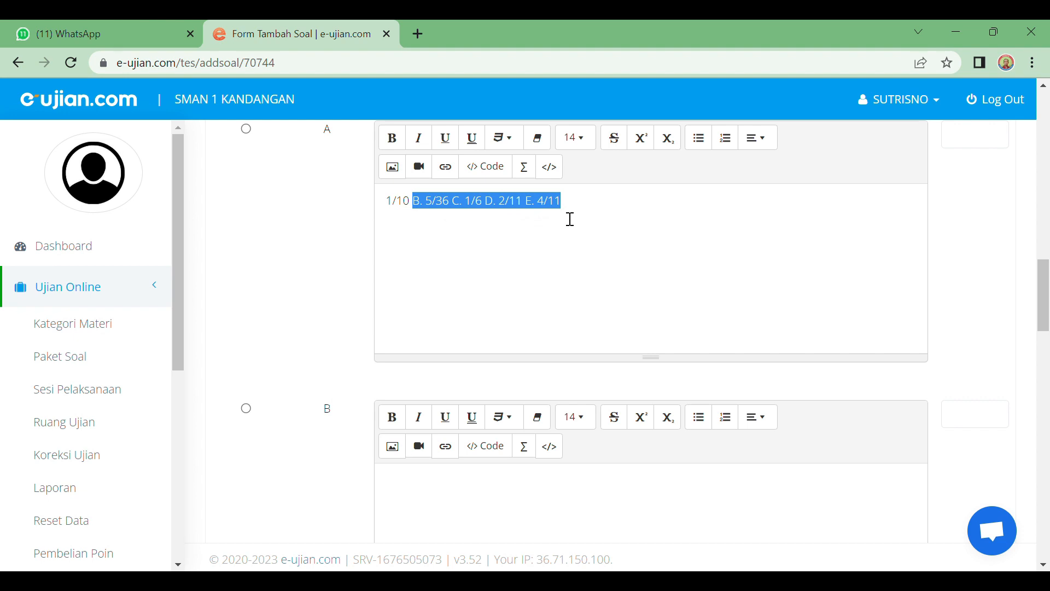
key("BackSpace")
scroll(565, 241, "down", 3)
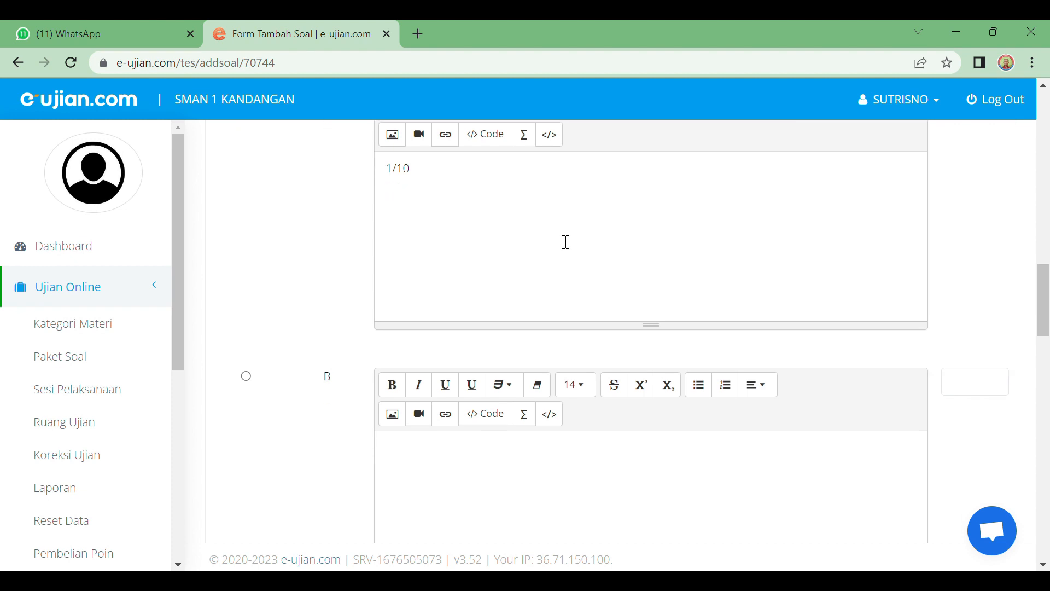
Step: Paste the choices into answer B and trim it to 5/36
left_click(441, 331)
key("ctrl+v")
left_click(405, 325)
key("BackSpace")
key("BackSpace")
key("BackSpace")
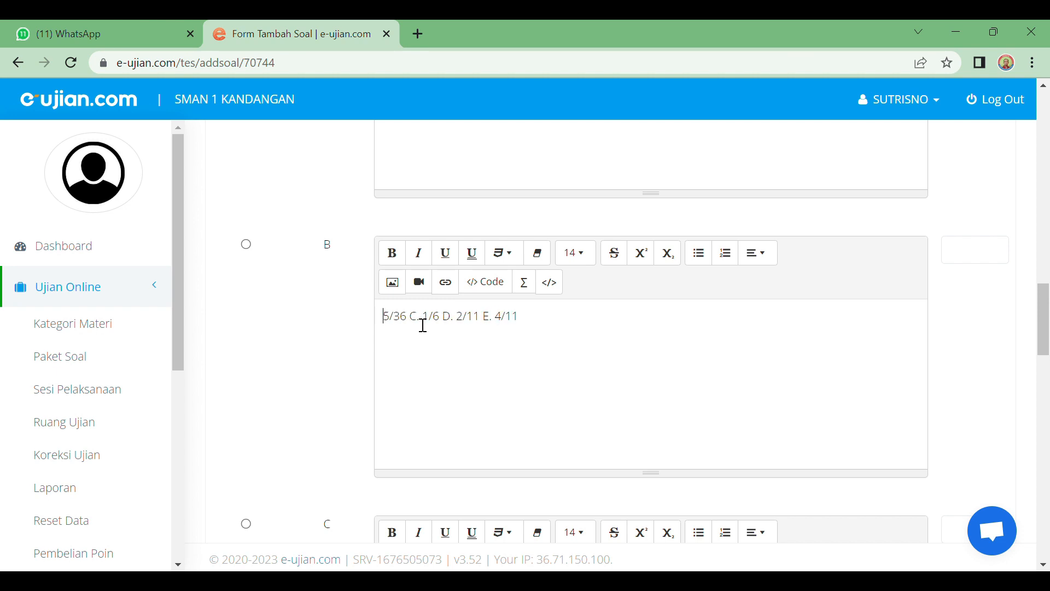
left_click_drag(419, 325, 526, 314)
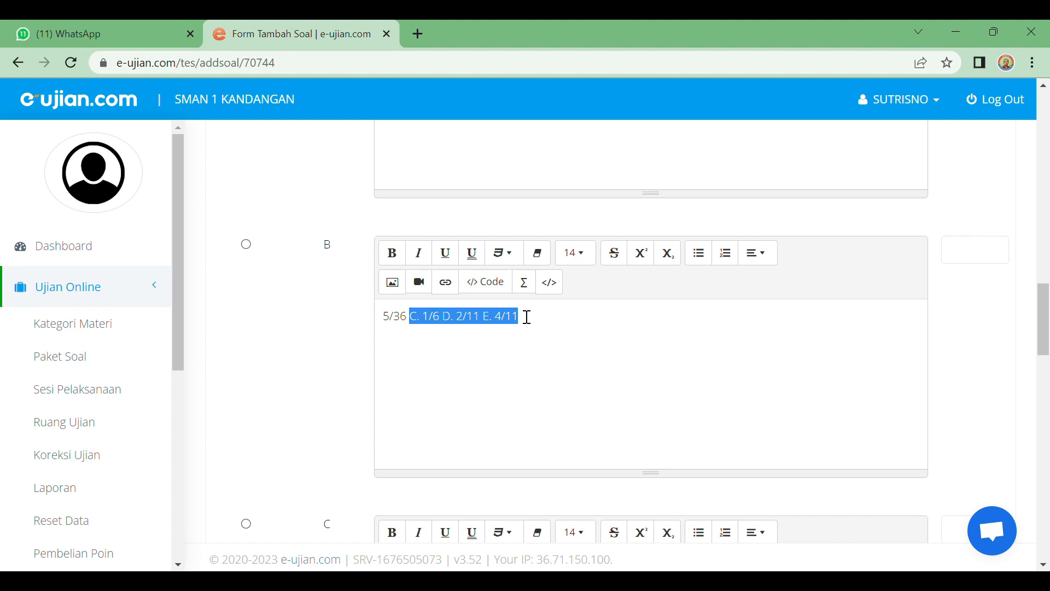
key("ctrl+x")
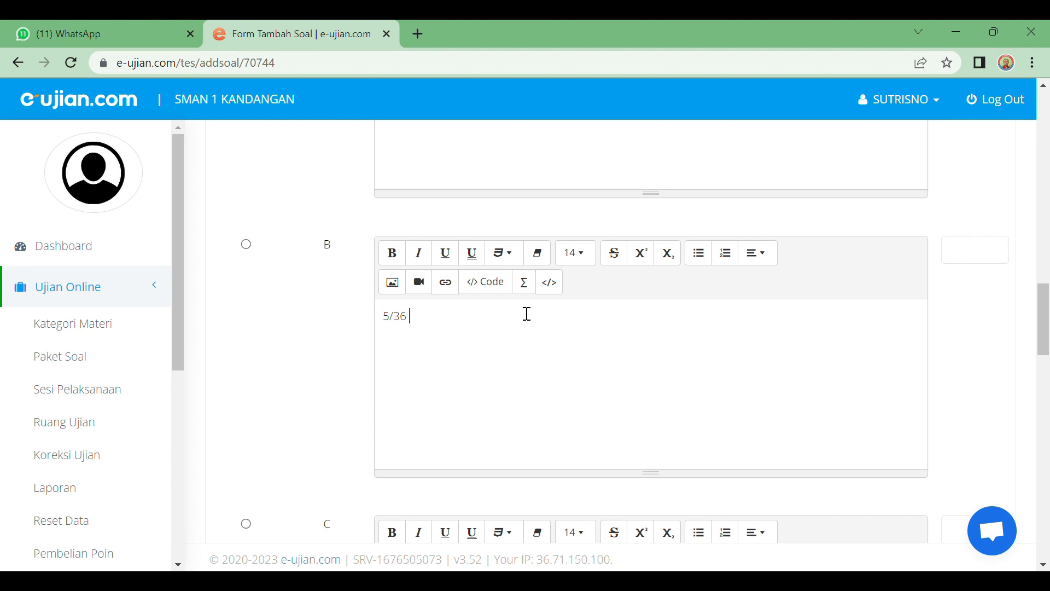
scroll(504, 300, "down", 4)
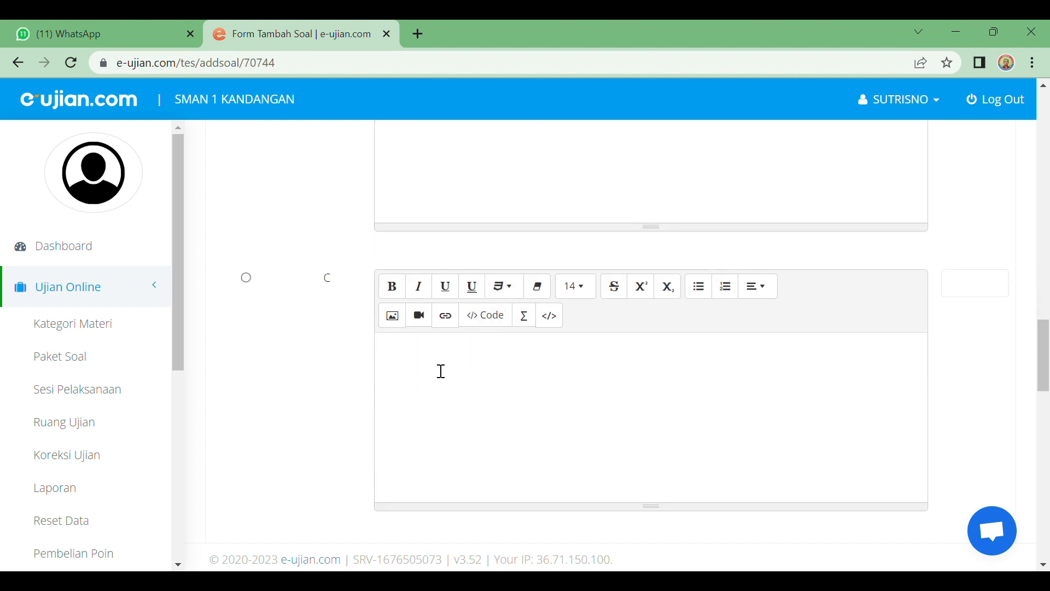
Step: Paste the choices into answer C and trim it to 1/6
left_click(441, 371)
key("ctrl+v")
left_click(397, 357)
key("BackSpace")
key("BackSpace")
key("BackSpace")
left_click_drag(404, 356, 493, 361)
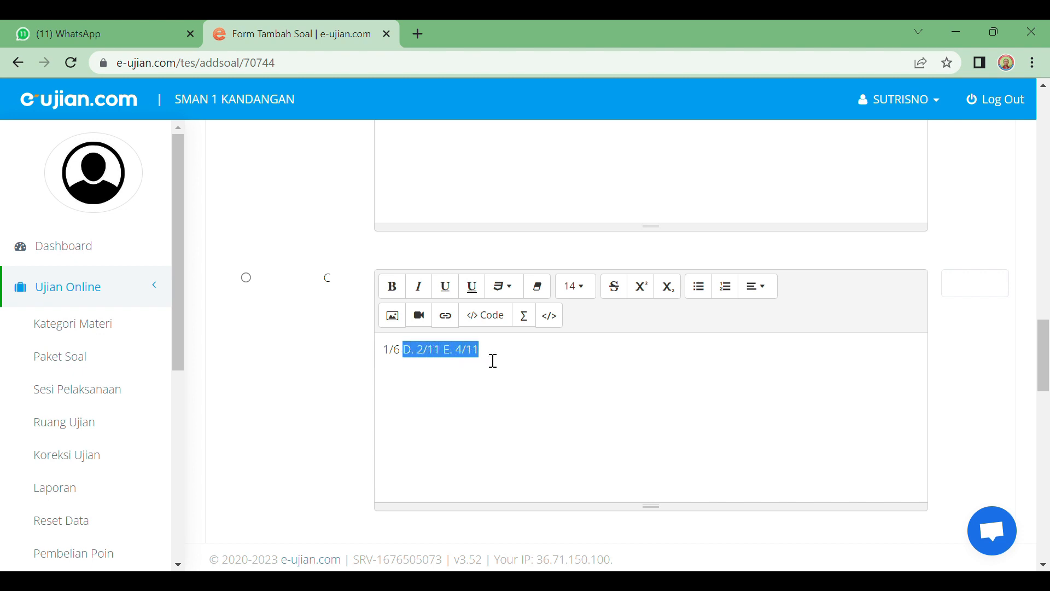
key("BackSpace")
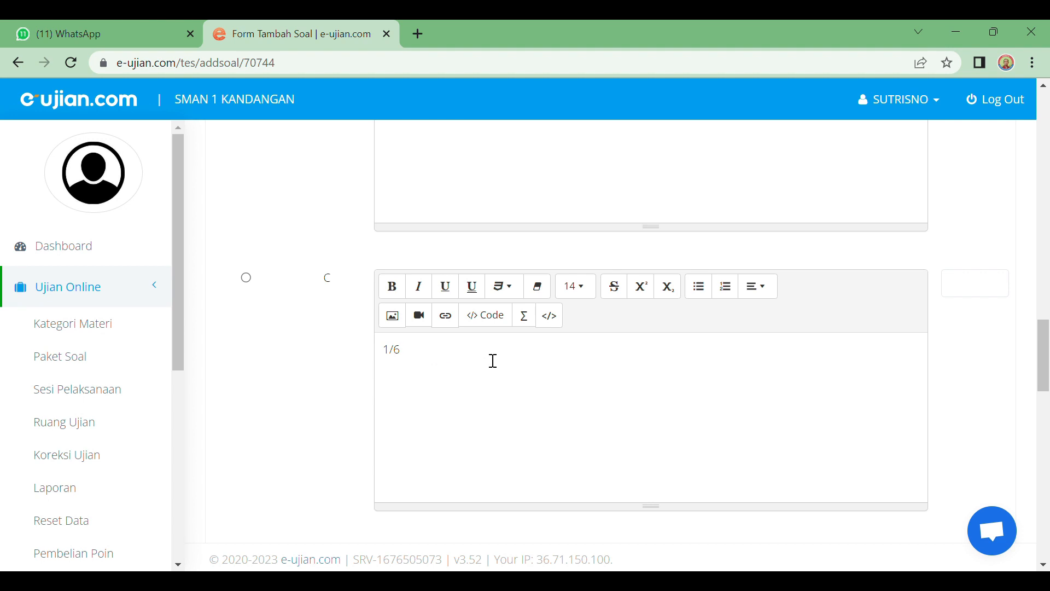
scroll(471, 368, "down", 4)
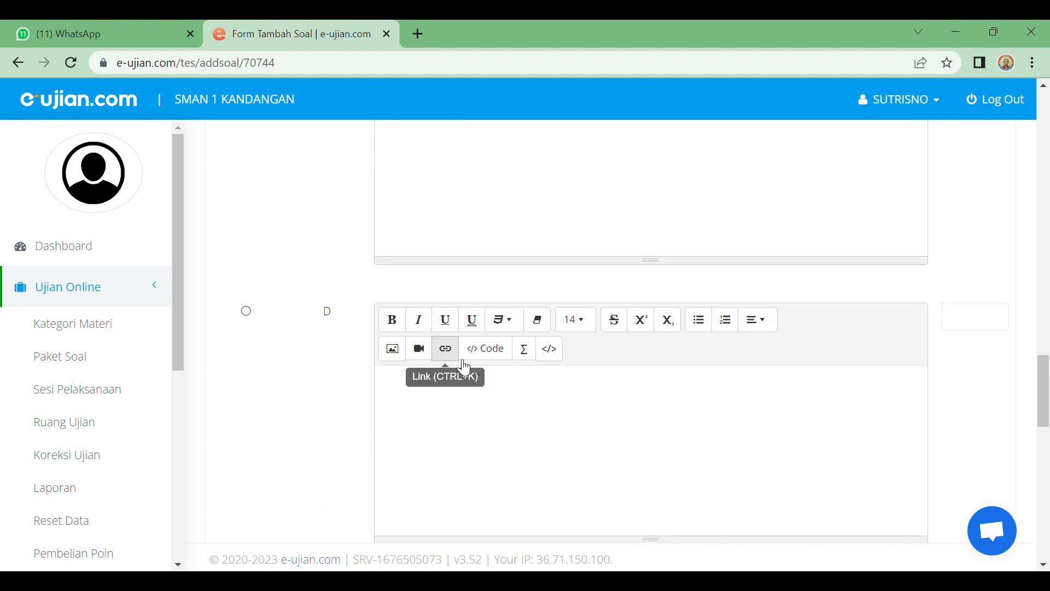
Step: Paste into answer D, remove the label and cut out 'E. 4/11', leaving 2/11
left_click(433, 397)
key("ctrl+v")
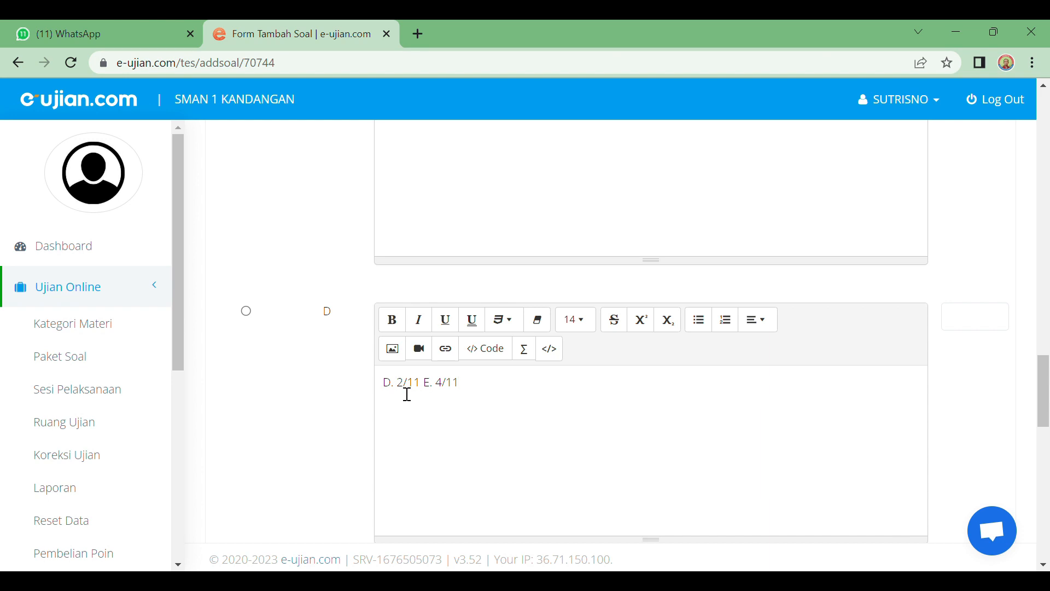
key("BackSpace")
key("BackSpace")
key("BackSpace")
left_click_drag(410, 391, 460, 390)
key("ctrl+x")
scroll(421, 475, "down", 4)
scroll(419, 438, "down", 2)
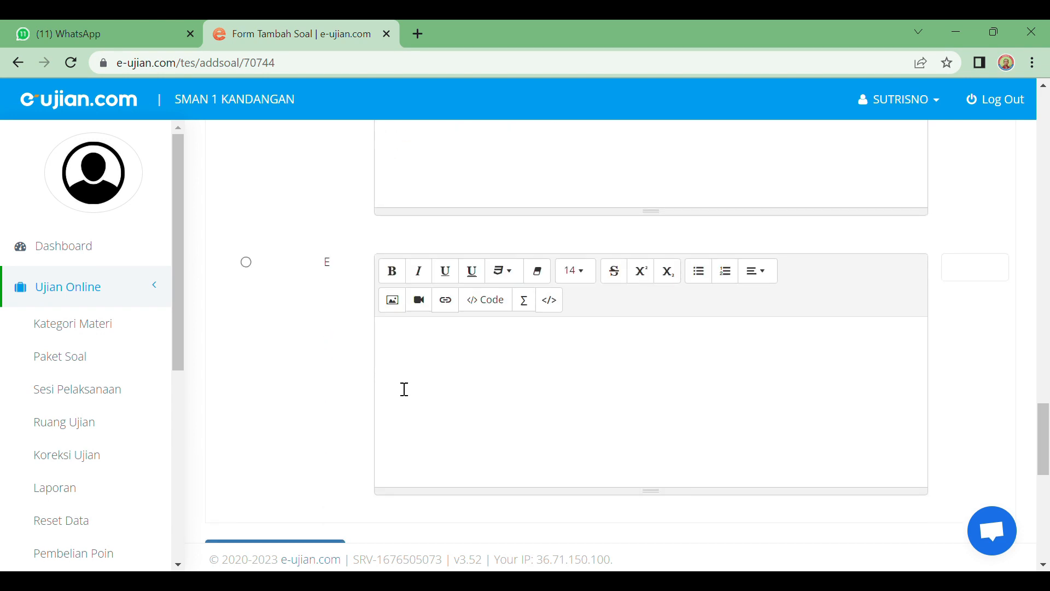
Step: Paste 'E. 4/11' into answer E and remove the label, leaving 4/11
left_click(408, 353)
key("ctrl+v")
key("Home")
key("Delete")
key("Delete")
key("Delete")
scroll(469, 379, "up", 1)
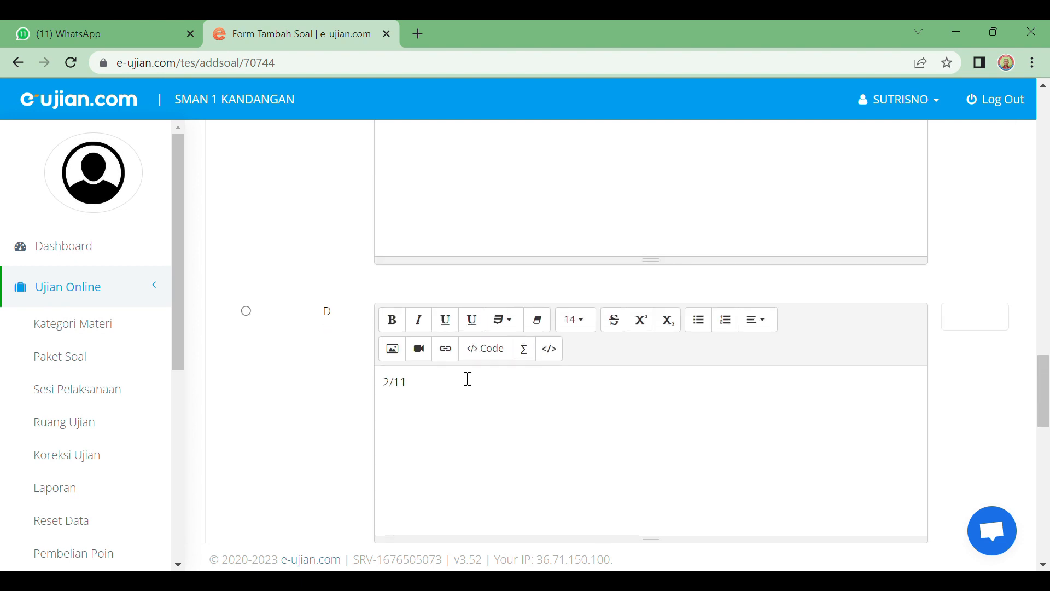
scroll(465, 372, "up", 5)
scroll(318, 312, "down", 6)
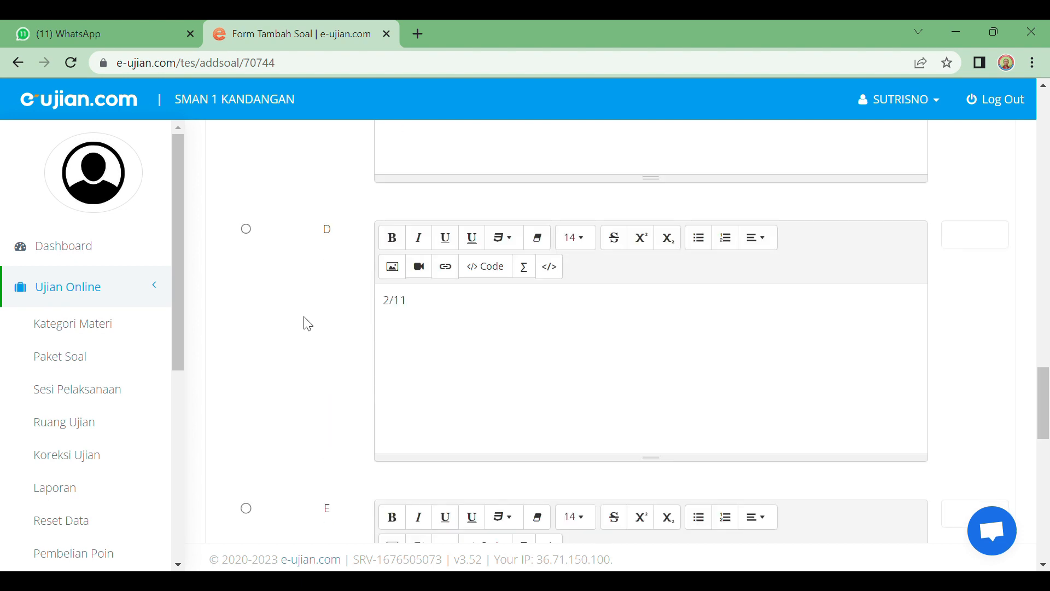
scroll(308, 324, "down", 6)
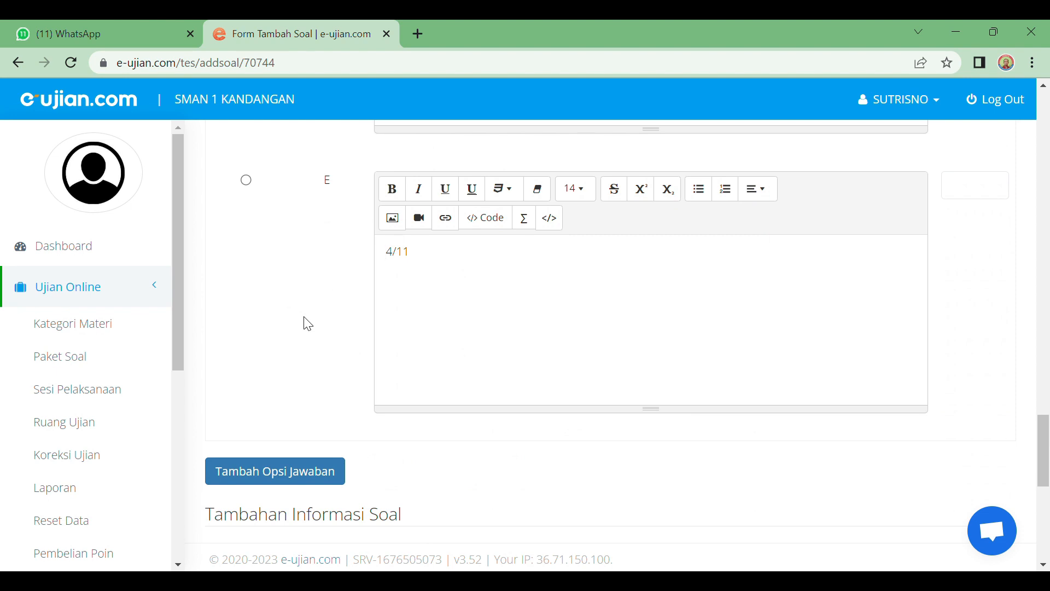
scroll(303, 321, "up", 2)
scroll(303, 321, "down", 3)
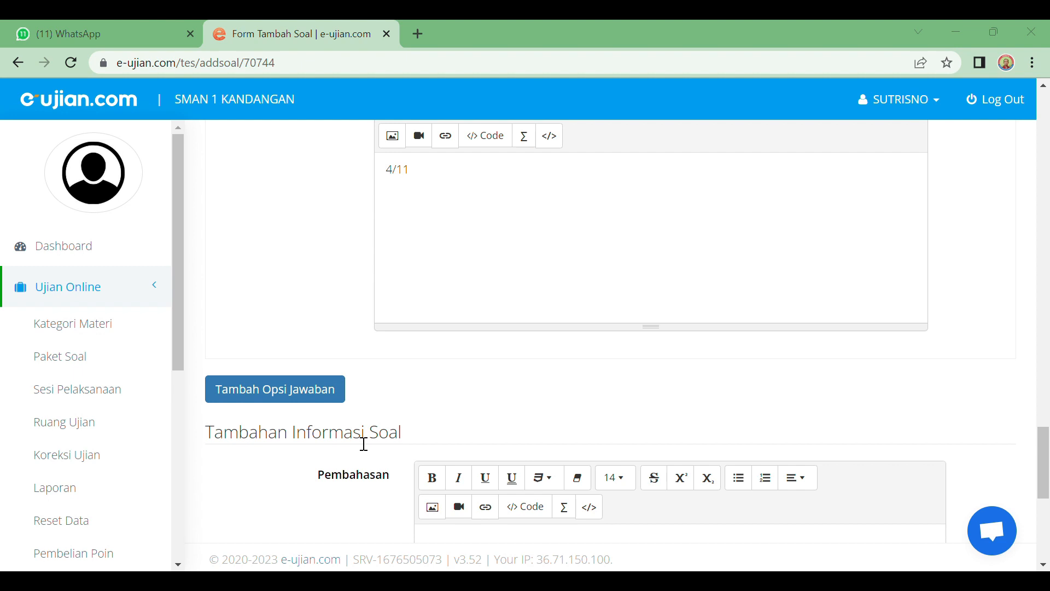
Step: Mark option D (2/11) as the Kunci Jawaban
scroll(687, 327, "down", 6)
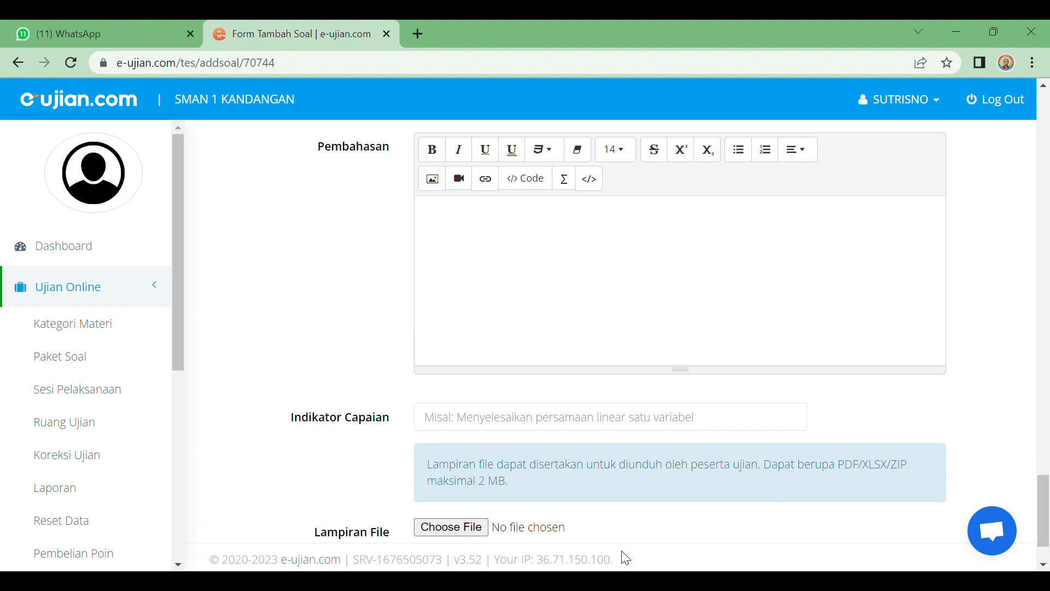
scroll(453, 406, "up", 5)
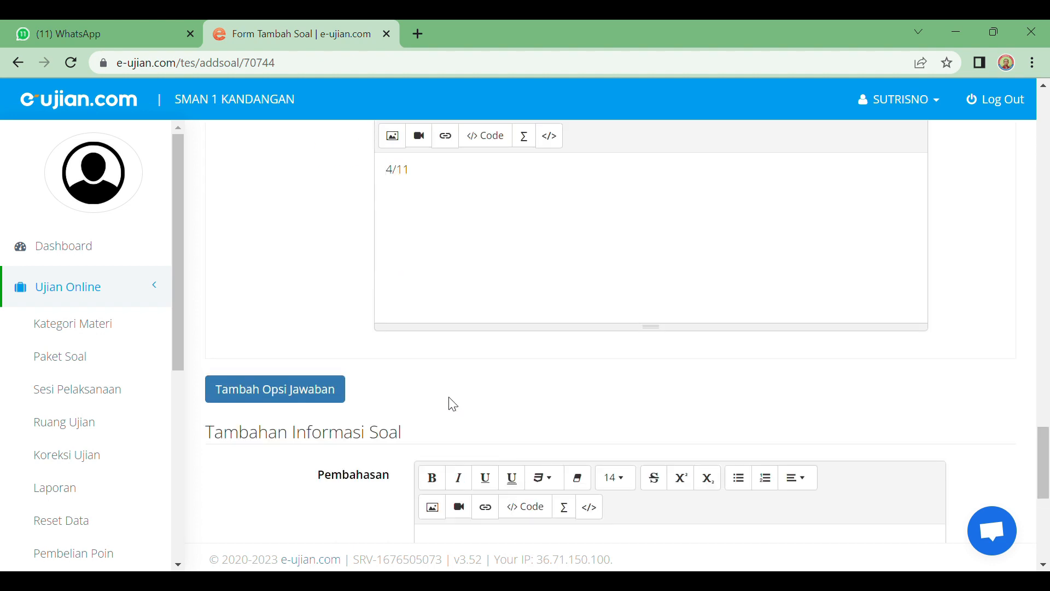
scroll(452, 405, "up", 6)
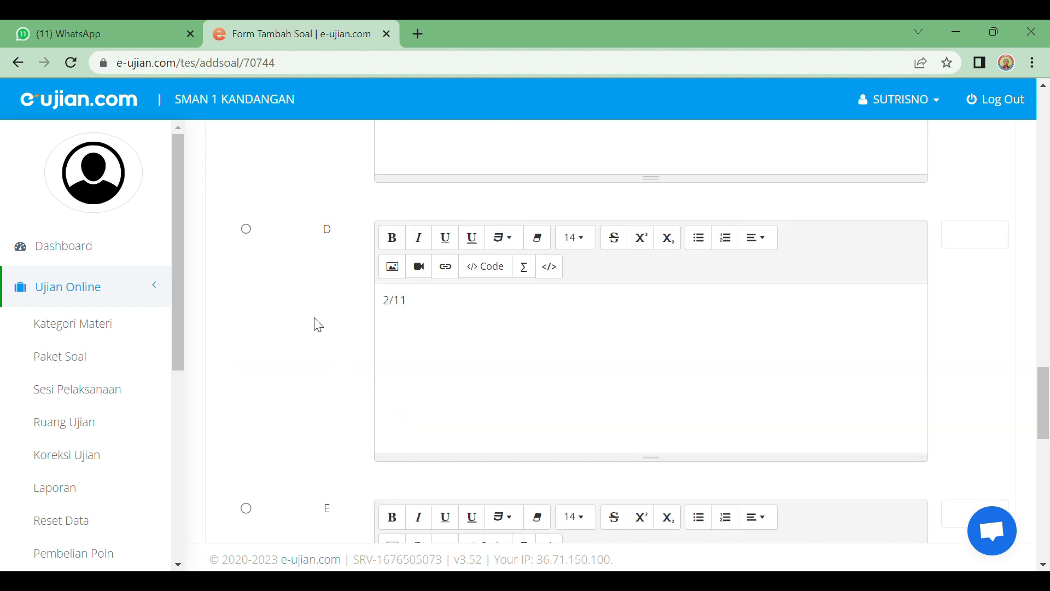
left_click(248, 229)
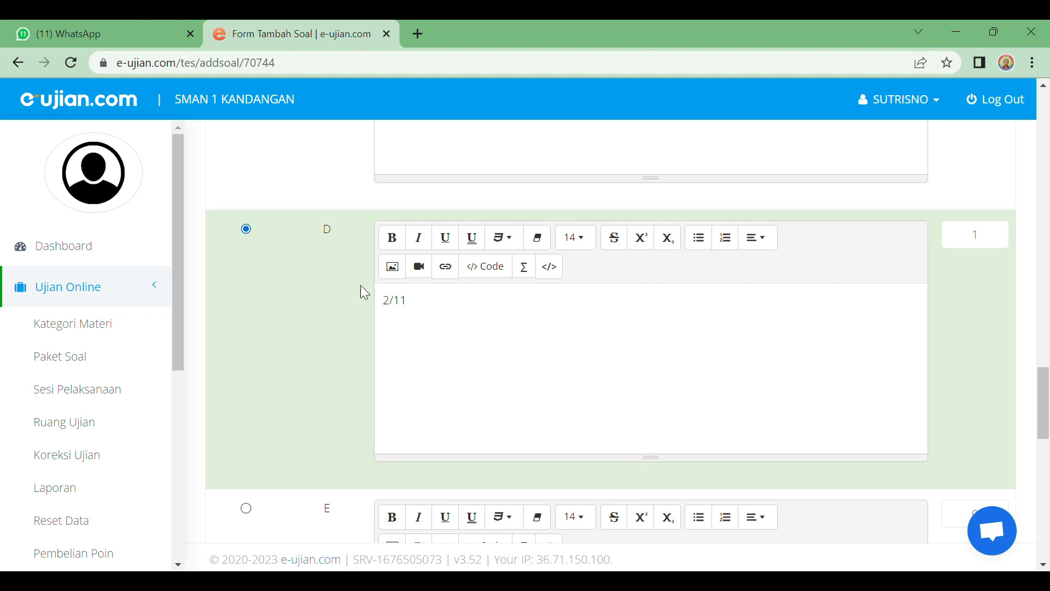
Step: Save question 1 with Simpan Soal
scroll(419, 334, "down", 8)
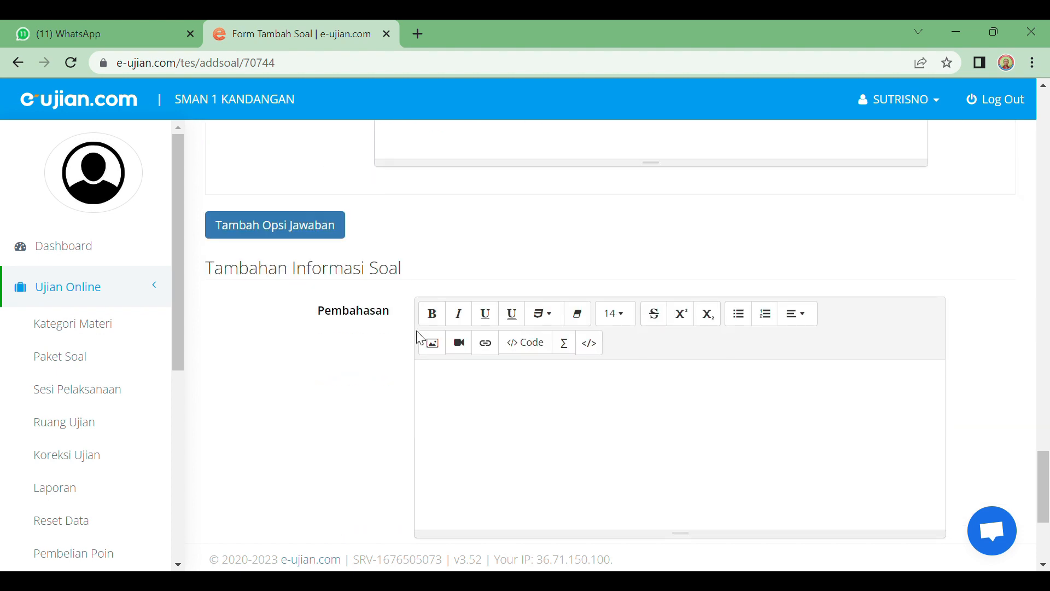
scroll(397, 336, "down", 4)
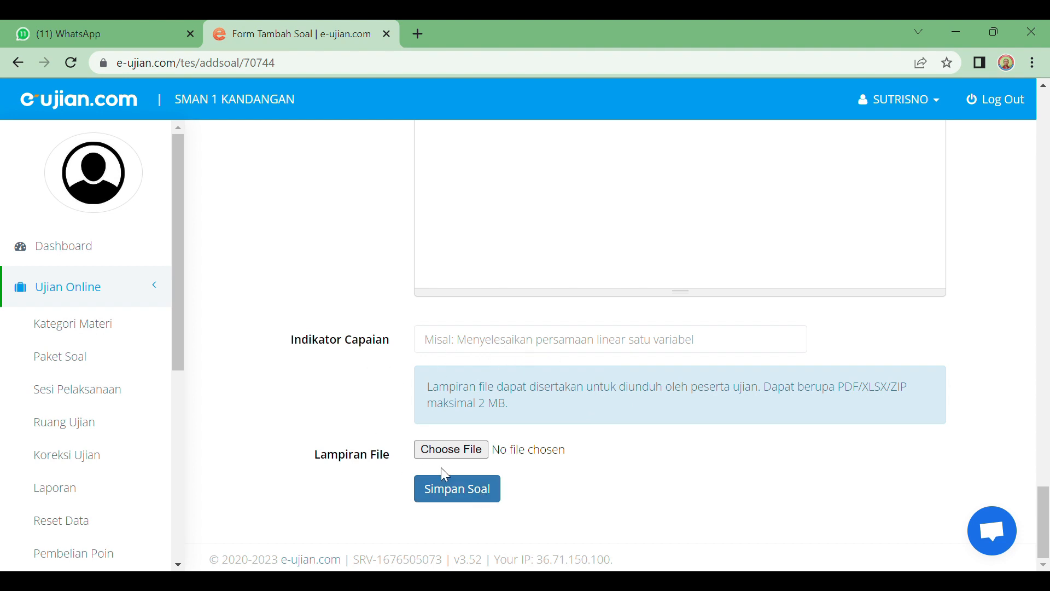
left_click(454, 495)
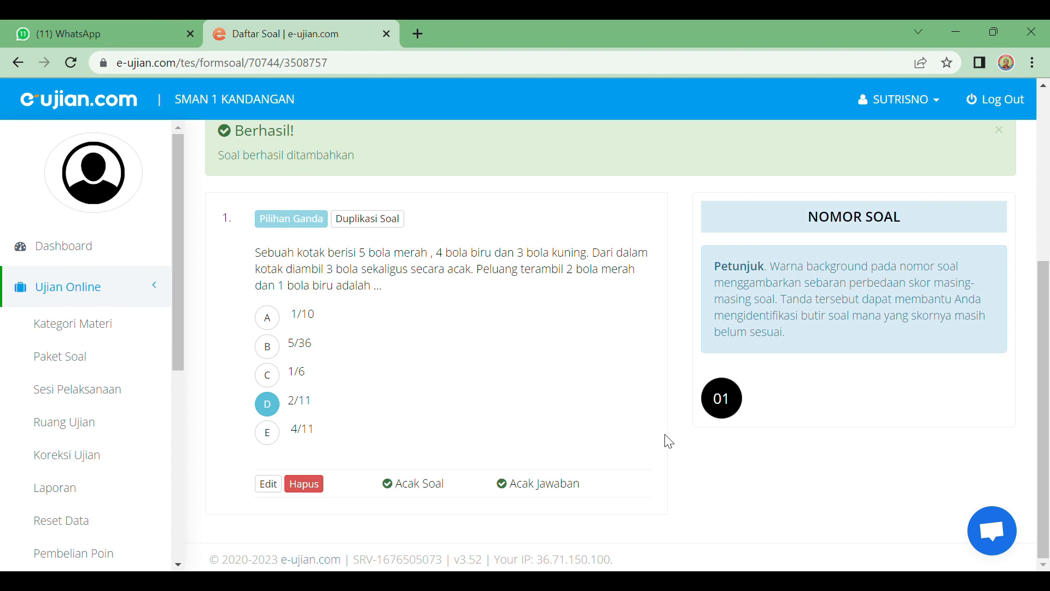
scroll(316, 339, "up", 5)
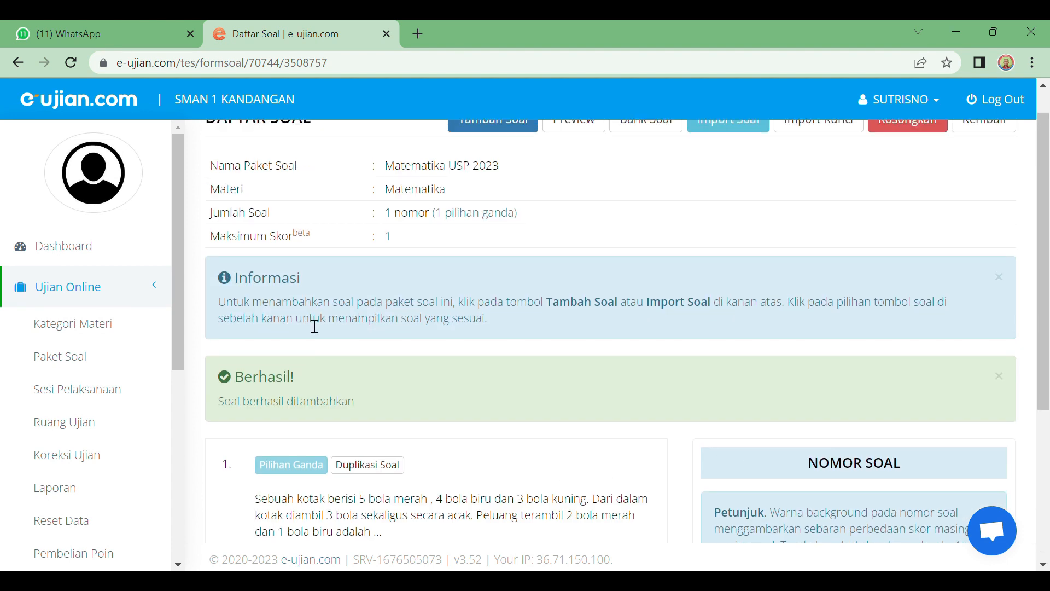
scroll(309, 341, "down", 5)
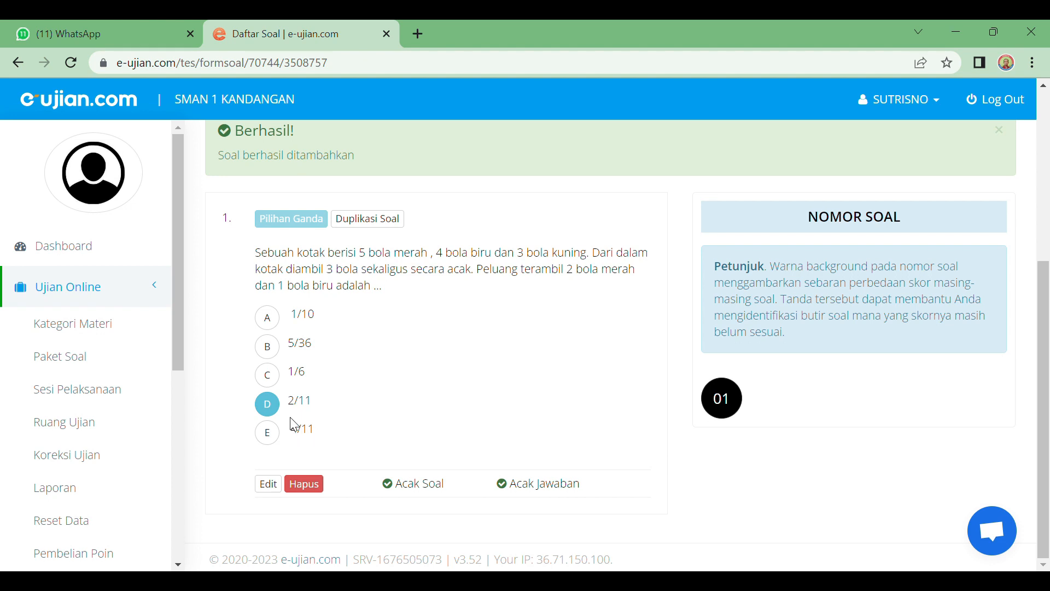
scroll(389, 425, "up", 5)
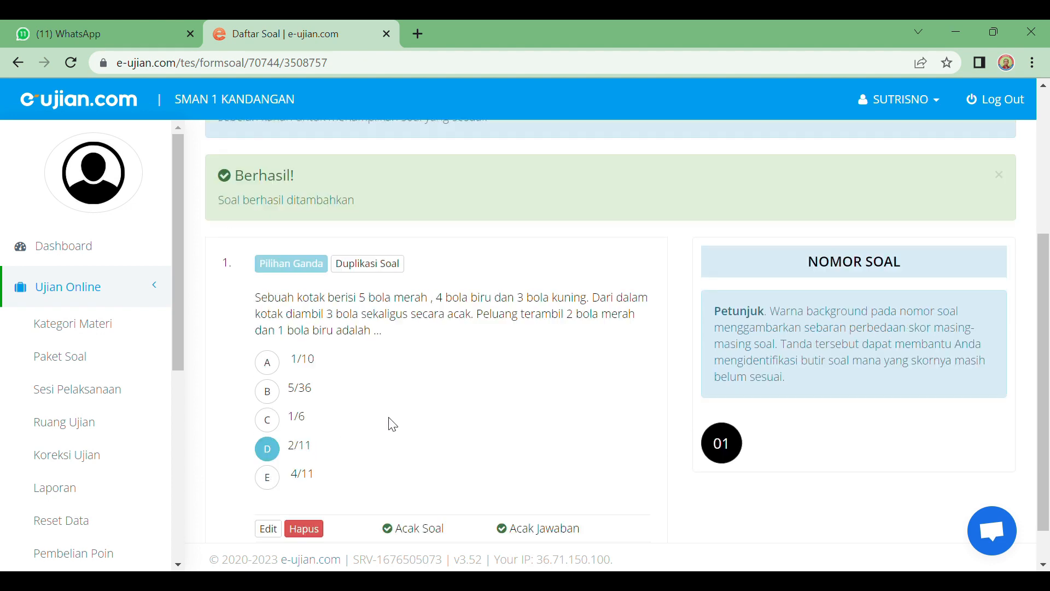
scroll(901, 199, "up", 1)
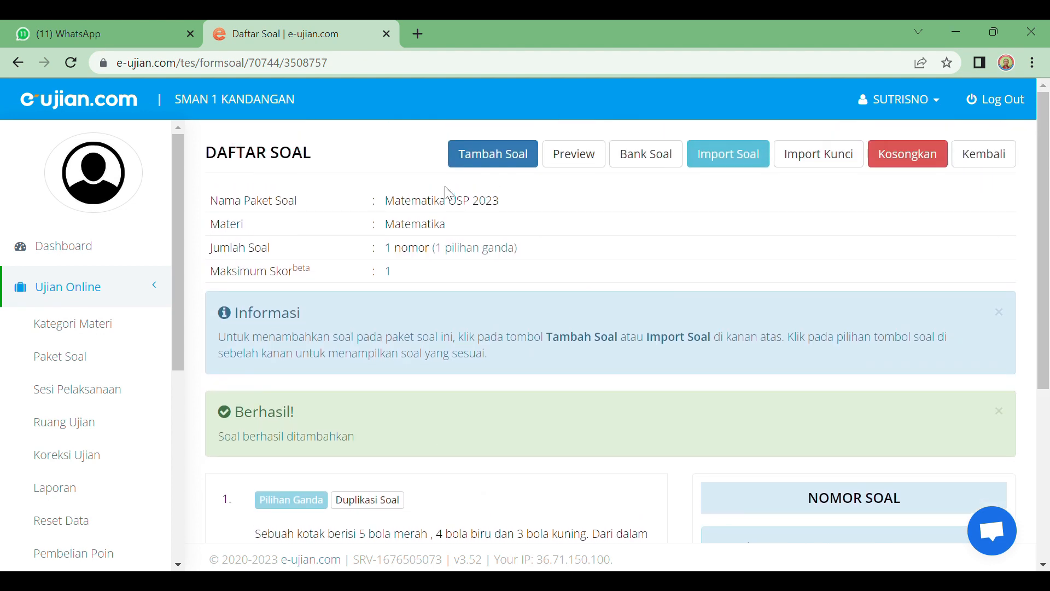
Step: Add a new question, confirming Nomor Soal 2 and Pilihan Ganda type
left_click(508, 159)
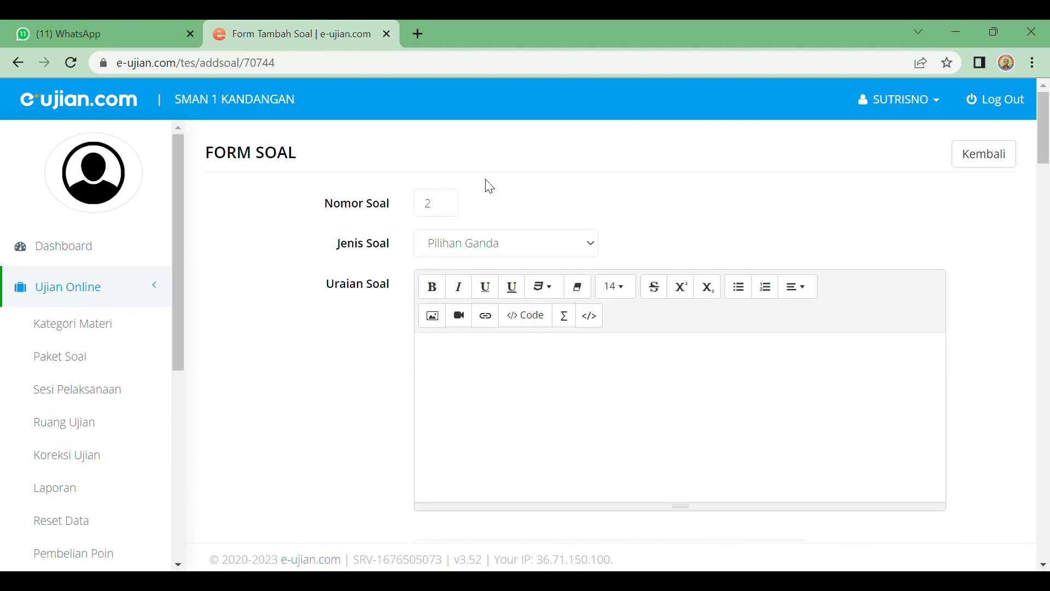
left_click(448, 208)
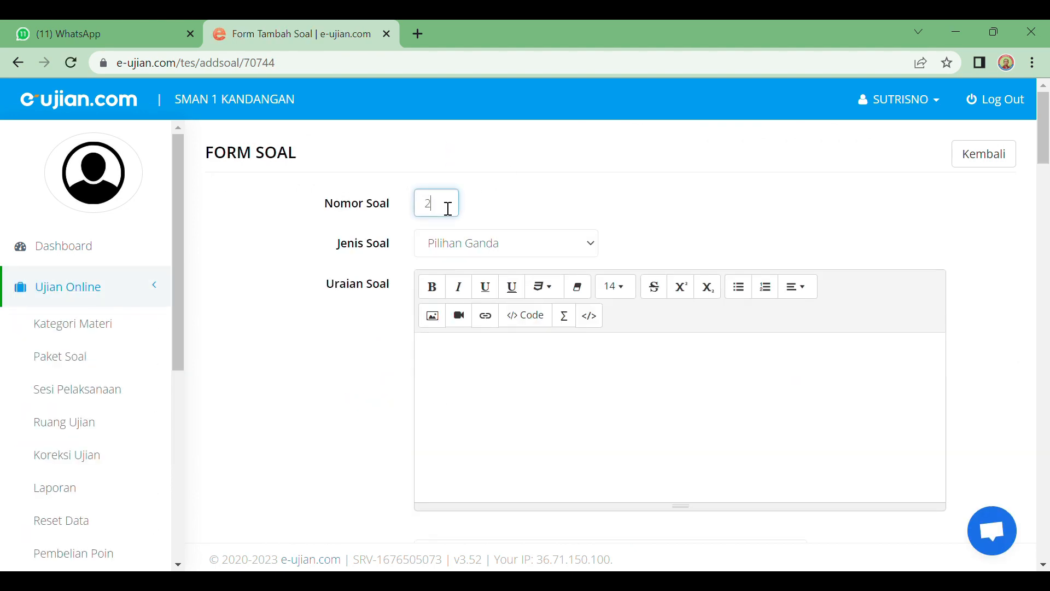
left_click(589, 245)
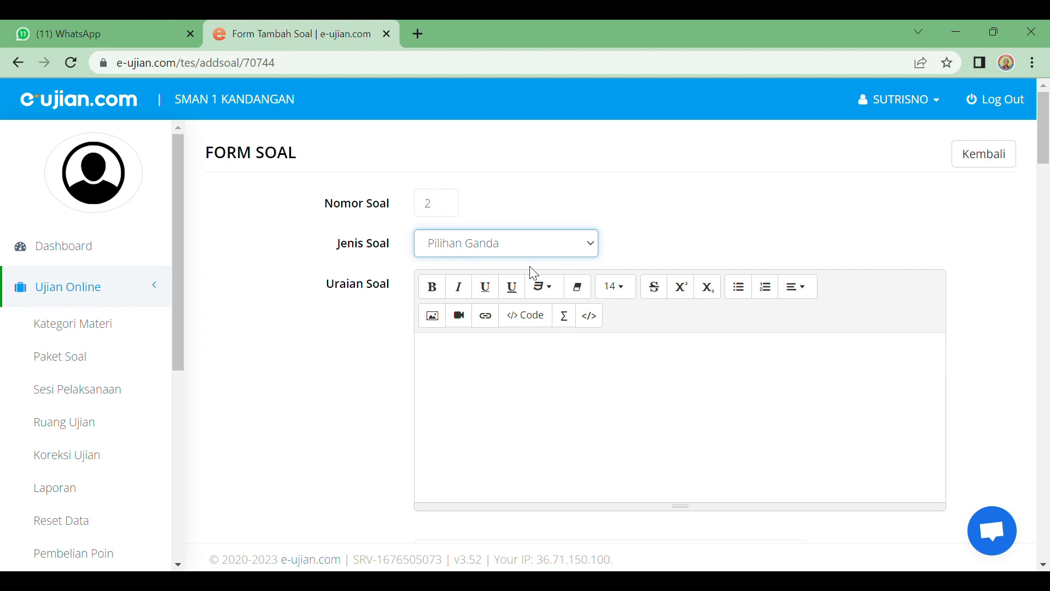
Step: Paste the two-dice probability question into Uraian Soal and scroll to the answer table
left_click(457, 358)
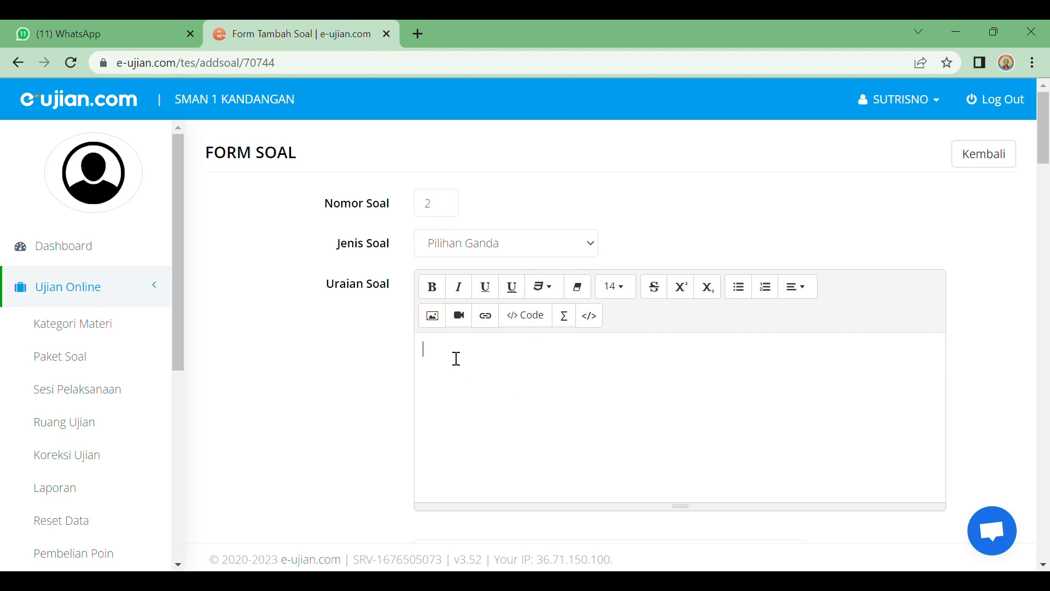
left_click(662, 585)
type("Dua buah dadu dilambungkan bersama-sama. Peluang muncul mata dadu pertama 3 dan mata dadu kedua 5 adalah ..")
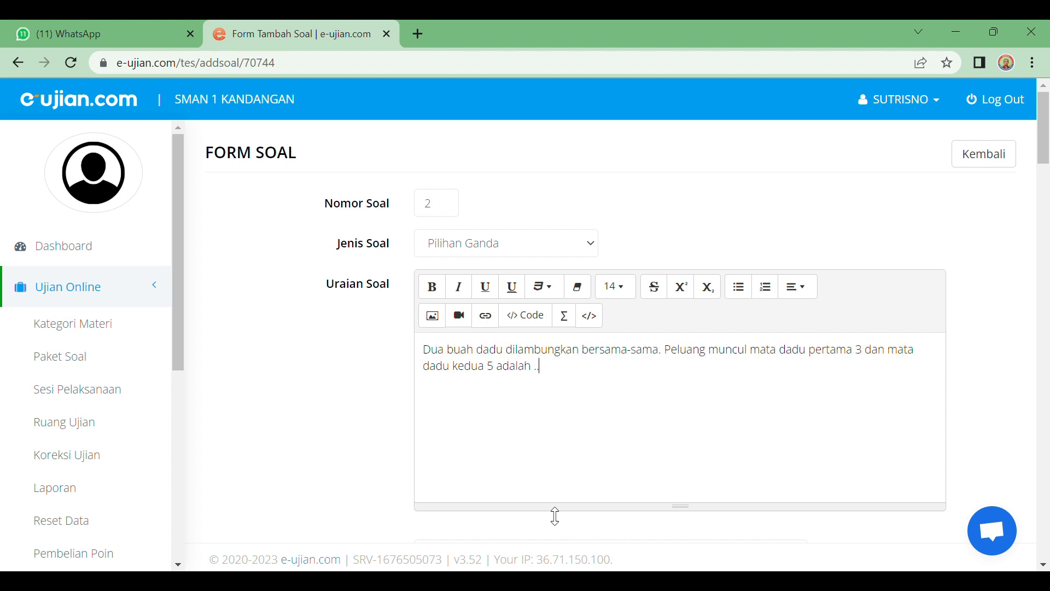
scroll(555, 511, "down", 5)
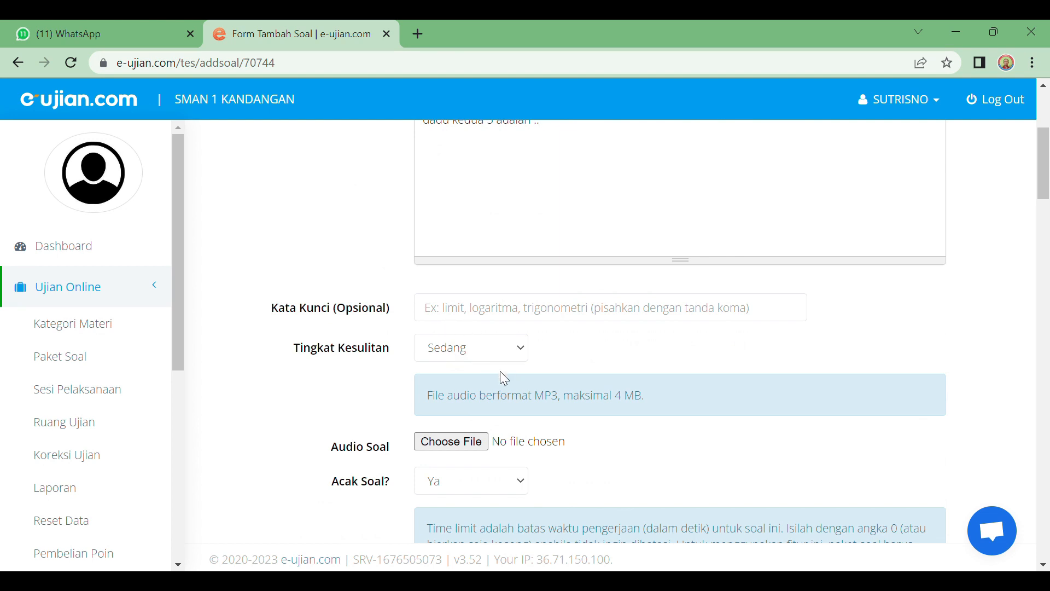
scroll(500, 375, "down", 1)
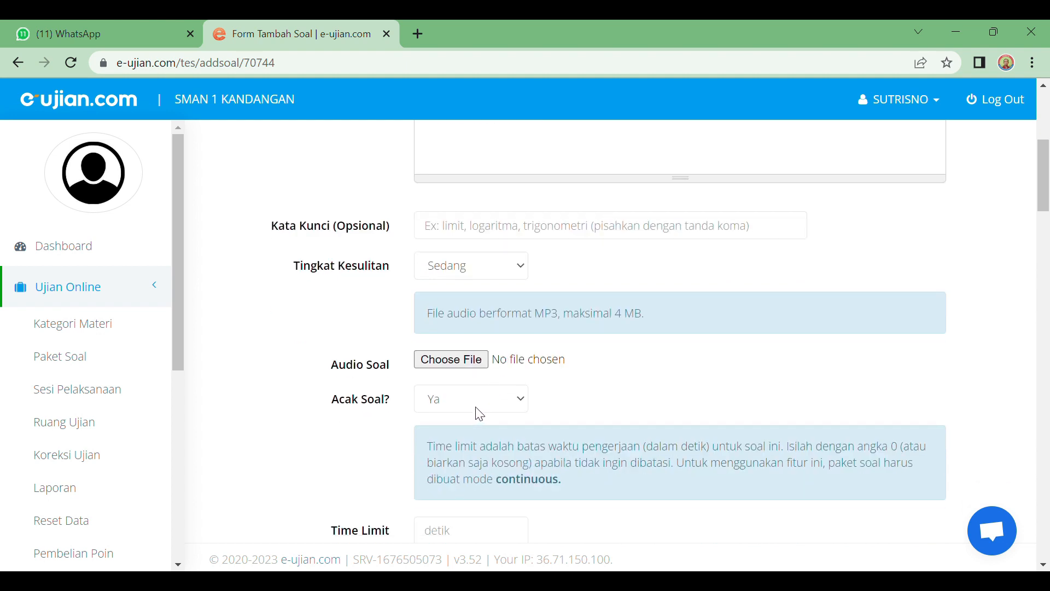
scroll(493, 410, "down", 2)
scroll(495, 411, "down", 2)
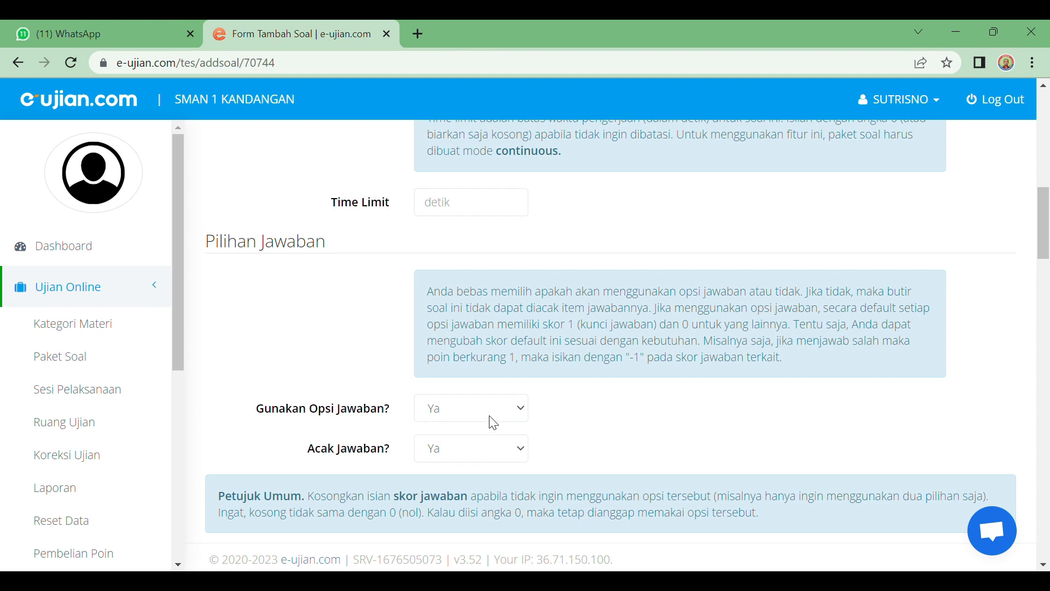
scroll(492, 418, "down", 2)
scroll(492, 334, "down", 2)
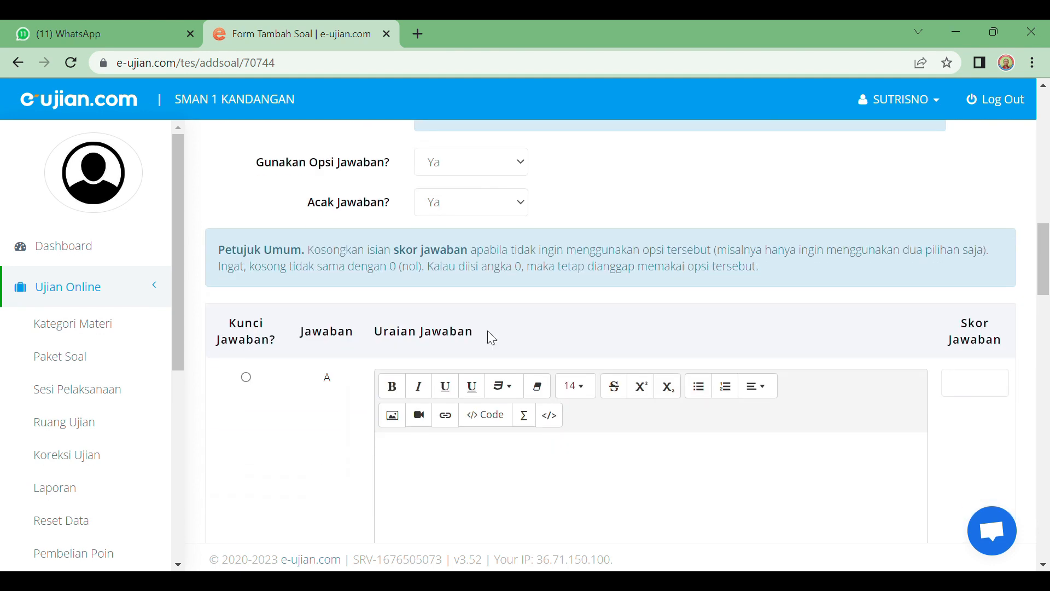
Step: Paste the choices into answer A and trim it to 6/36
left_click(421, 376)
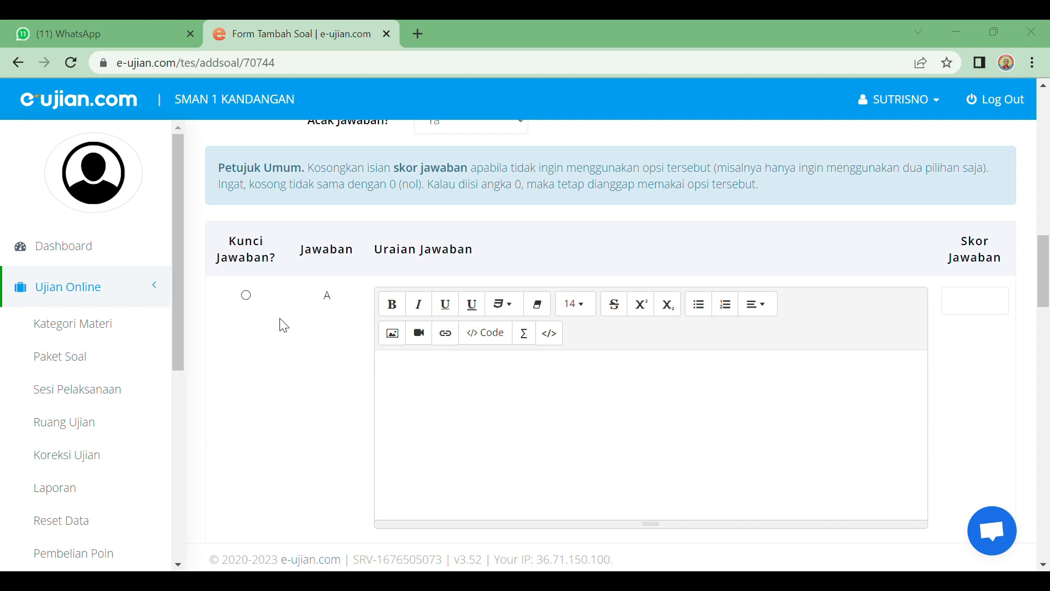
left_click(384, 367)
type("6/36 B. 5/36 C. 4/36 D. 3/36 E. 1/36")
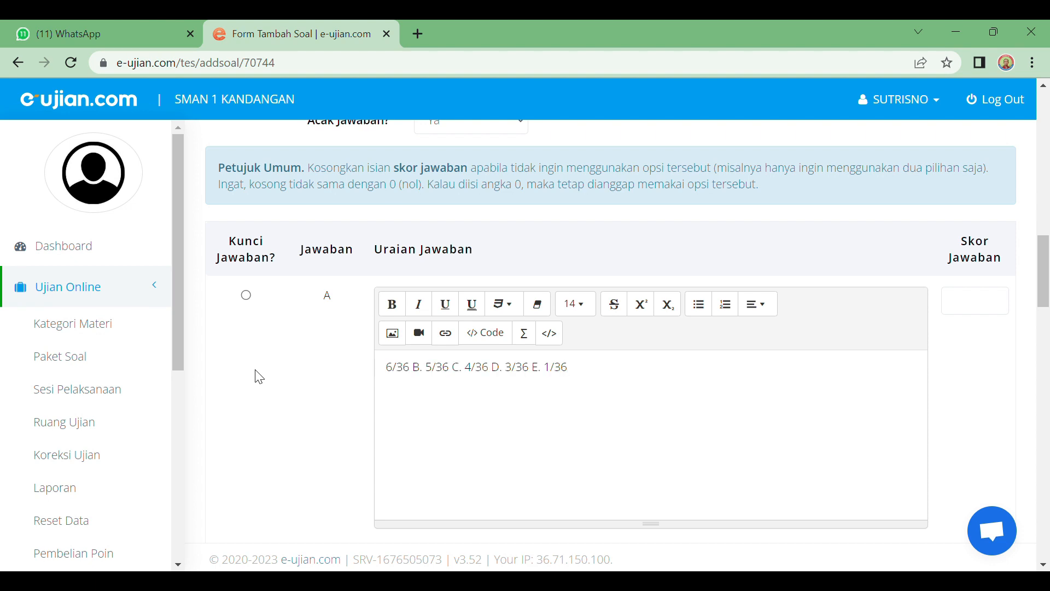
left_click_drag(422, 375, 577, 377)
key("ctrl+c")
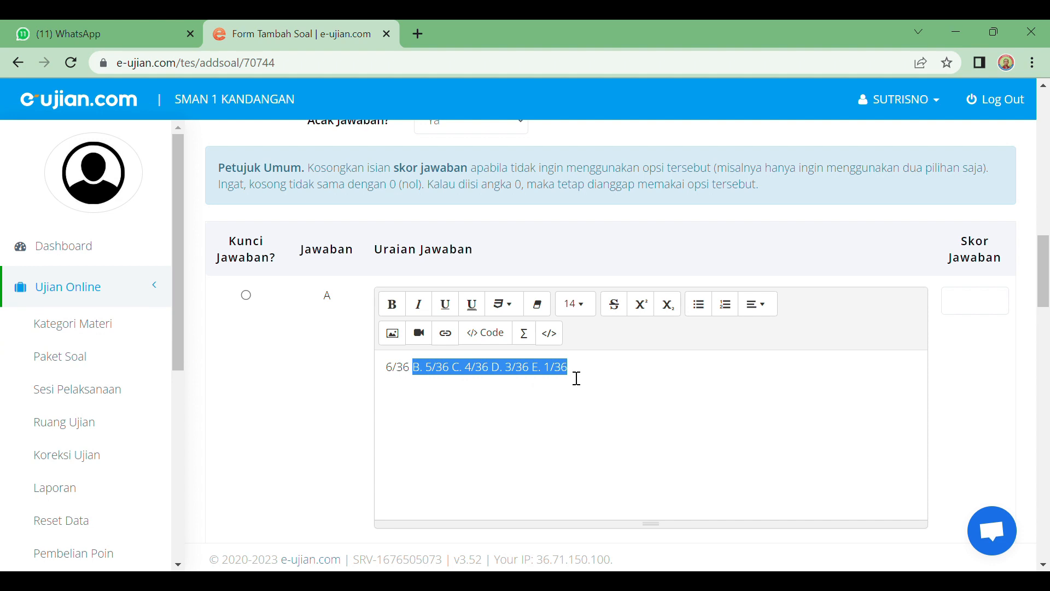
key("Delete")
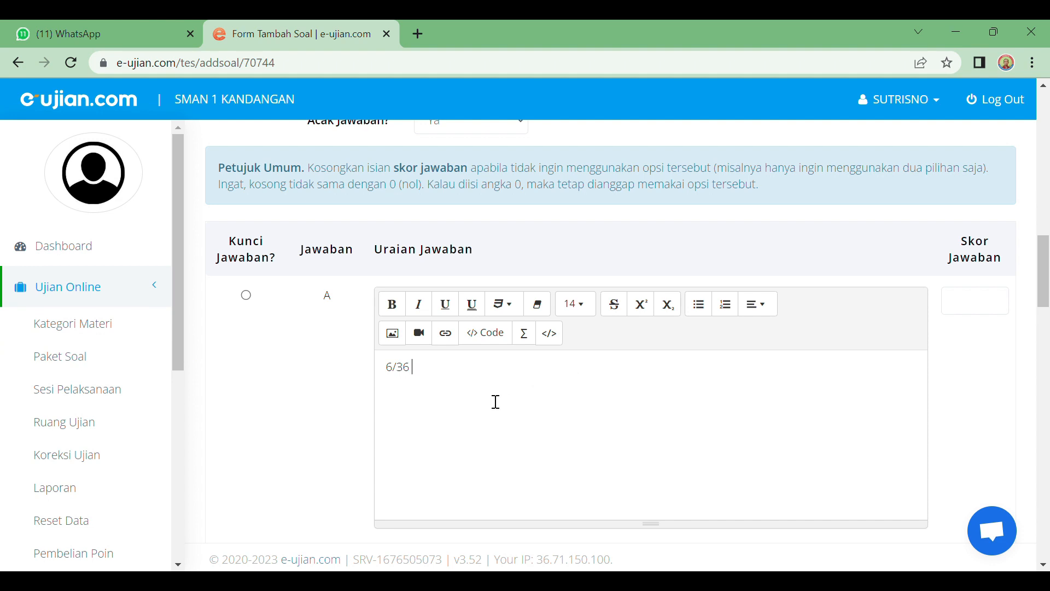
scroll(495, 401, "down", 5)
Step: Paste into answer B, removing the label and extras to leave 5/36
left_click(431, 335)
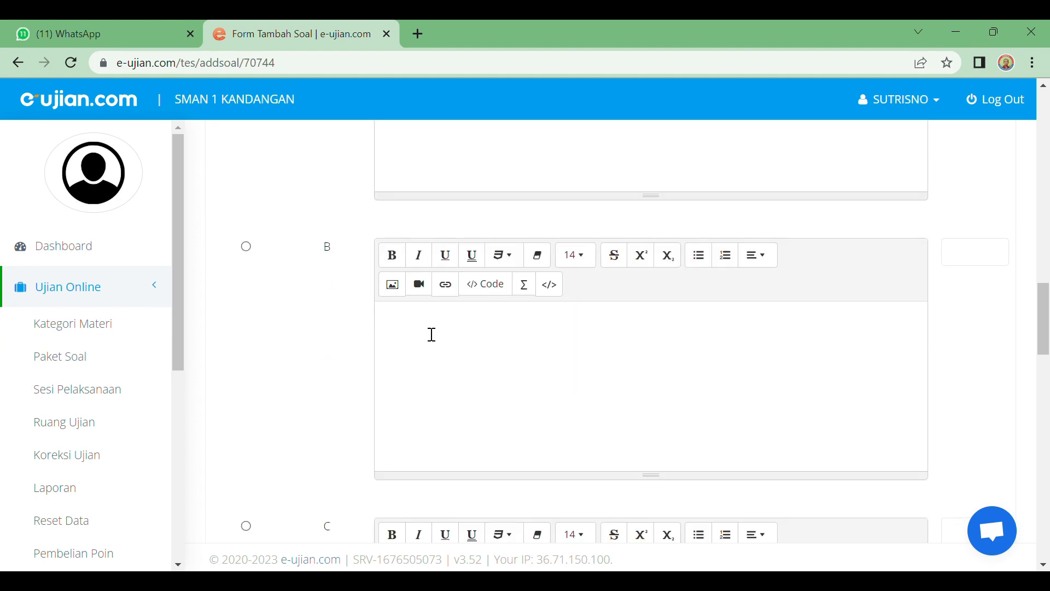
key("ctrl+v")
left_click_drag(396, 327, 388, 328)
key("BackSpace")
left_click_drag(408, 327, 535, 323)
key("ctrl+c")
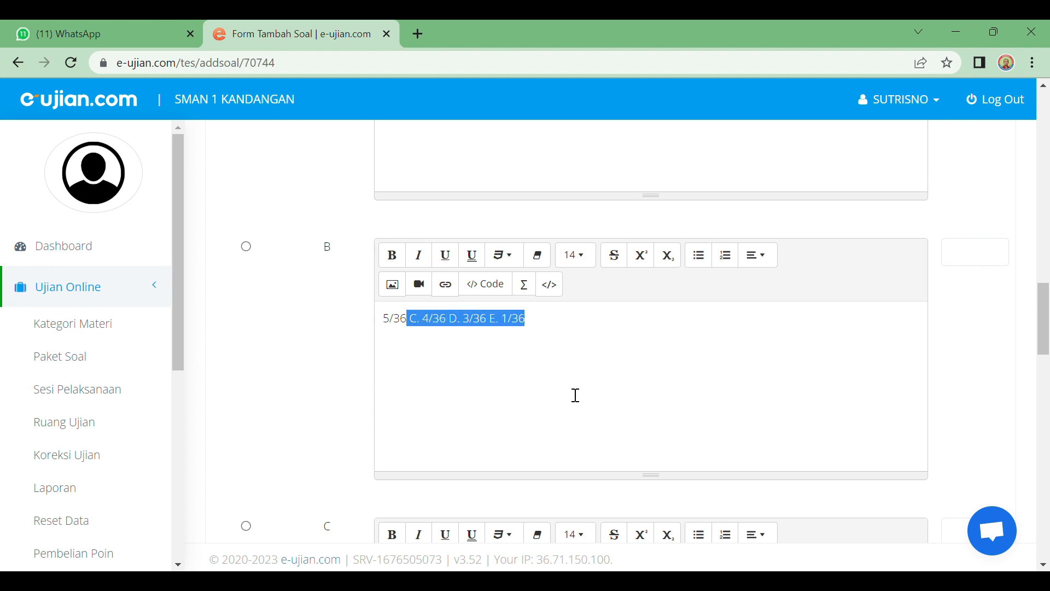
key("BackSpace")
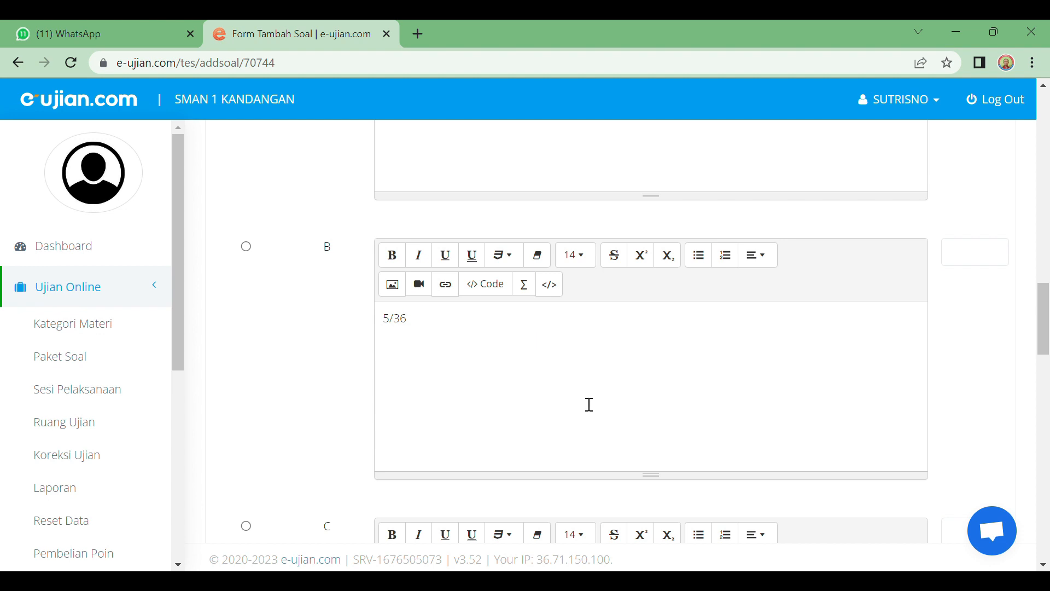
scroll(589, 404, "down", 6)
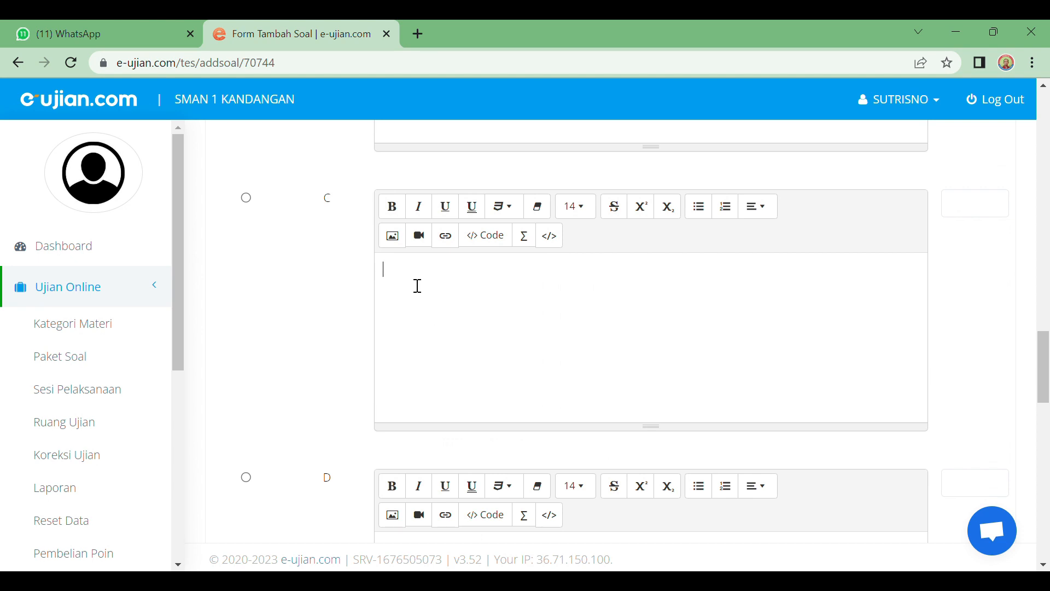
Step: Paste into answer C, removing the label and extras to leave 4/36
left_click(418, 286)
key("ctrl+v")
left_click(404, 273)
key("BackSpace")
key("BackSpace")
key("BackSpace")
left_click_drag(414, 274, 492, 277)
key("ctrl+c")
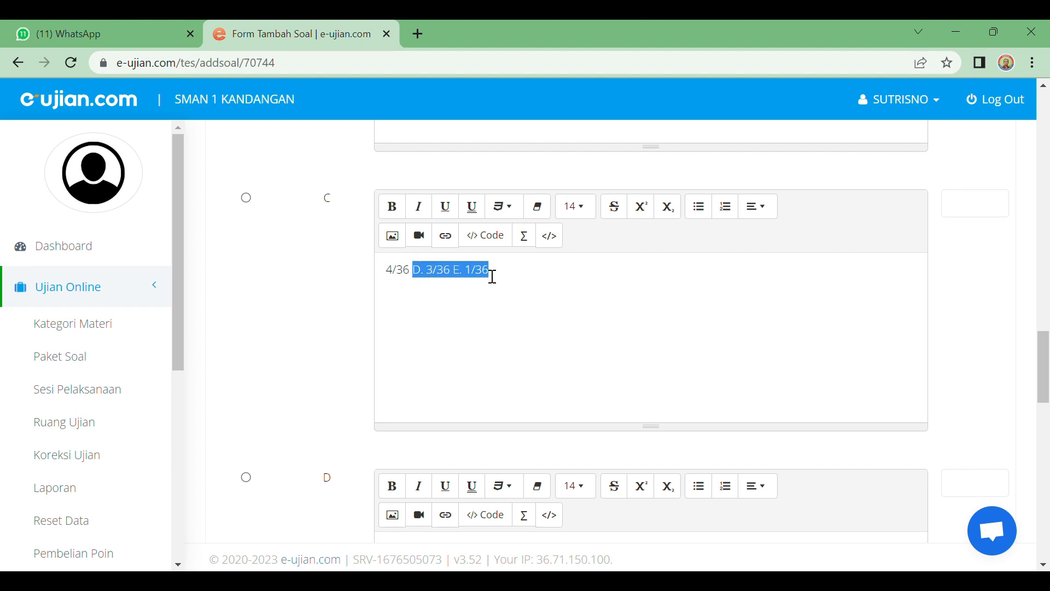
key("BackSpace")
scroll(492, 277, "down", 6)
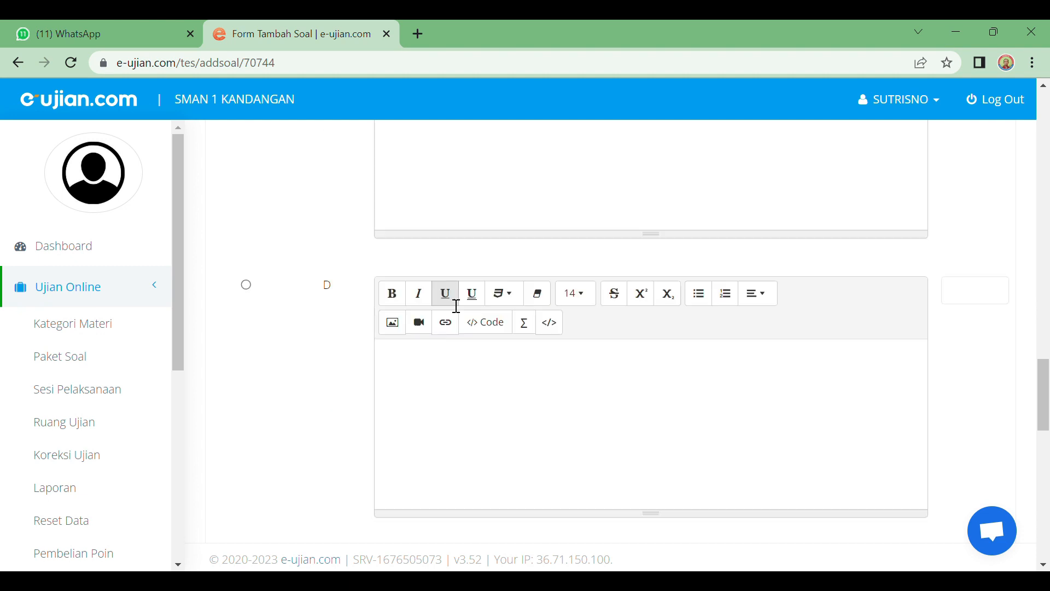
Step: Paste into answer D, removing the label and E option to leave 3/36
left_click(423, 238)
key("ctrl+v")
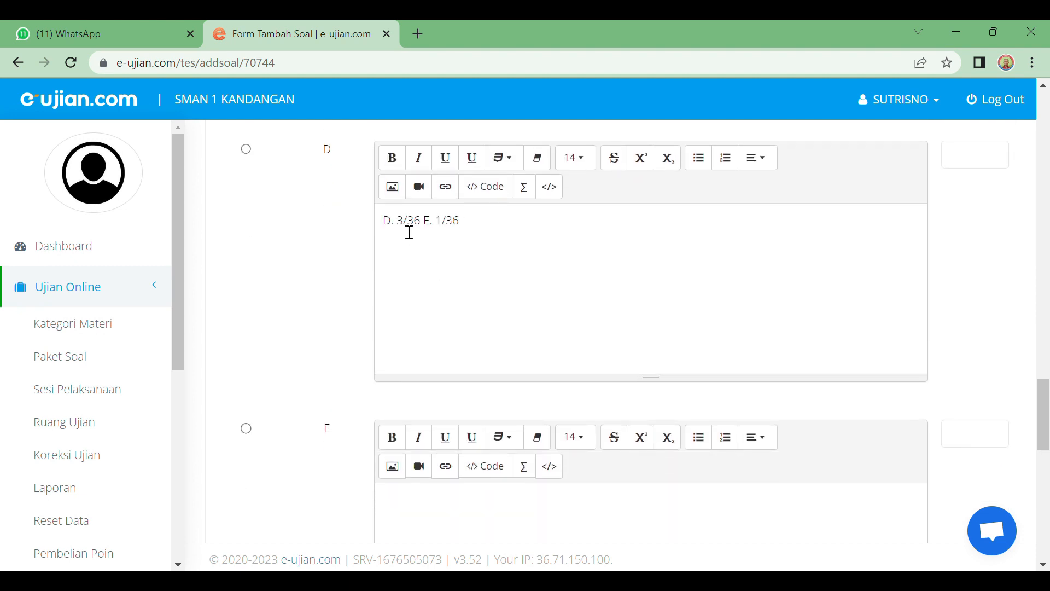
left_click_drag(399, 225, 390, 231)
key("BackSpace")
left_click_drag(411, 226, 462, 228)
key("ctrl+c")
key("BackSpace")
scroll(445, 293, "down", 1)
Step: Paste into answer E and remove the label, leaving 1/36
left_click(409, 256)
key("ctrl+v")
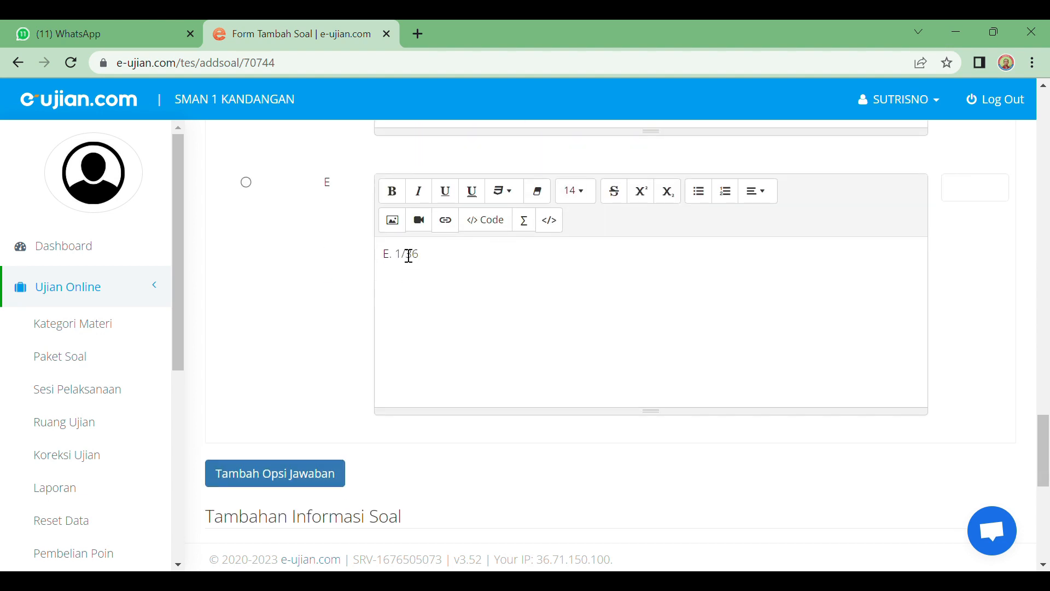
left_click_drag(396, 256, 376, 259)
key("BackSpace")
scroll(392, 399, "up", 3)
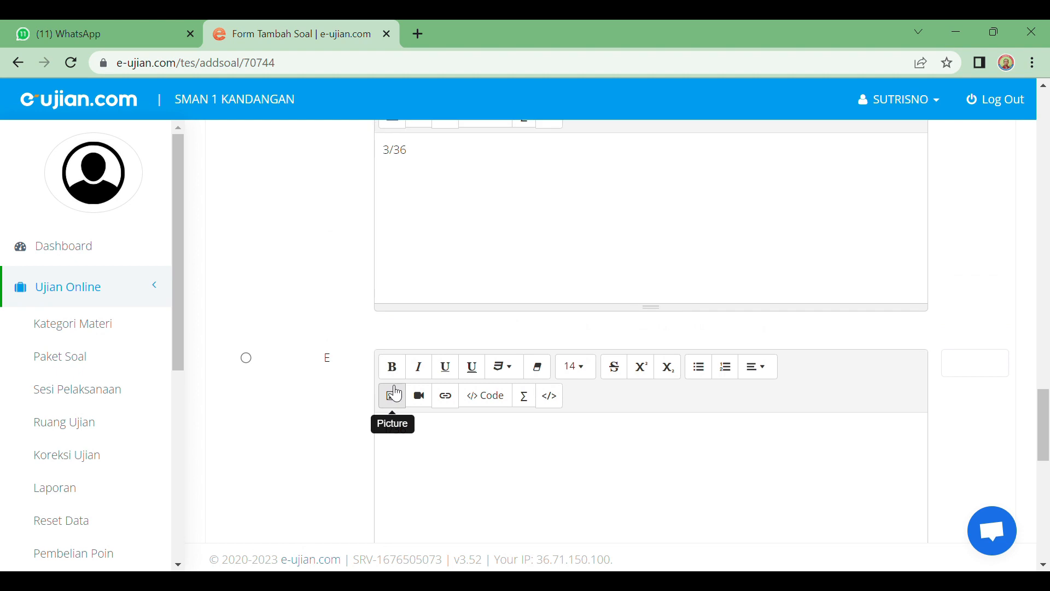
scroll(396, 393, "up", 1)
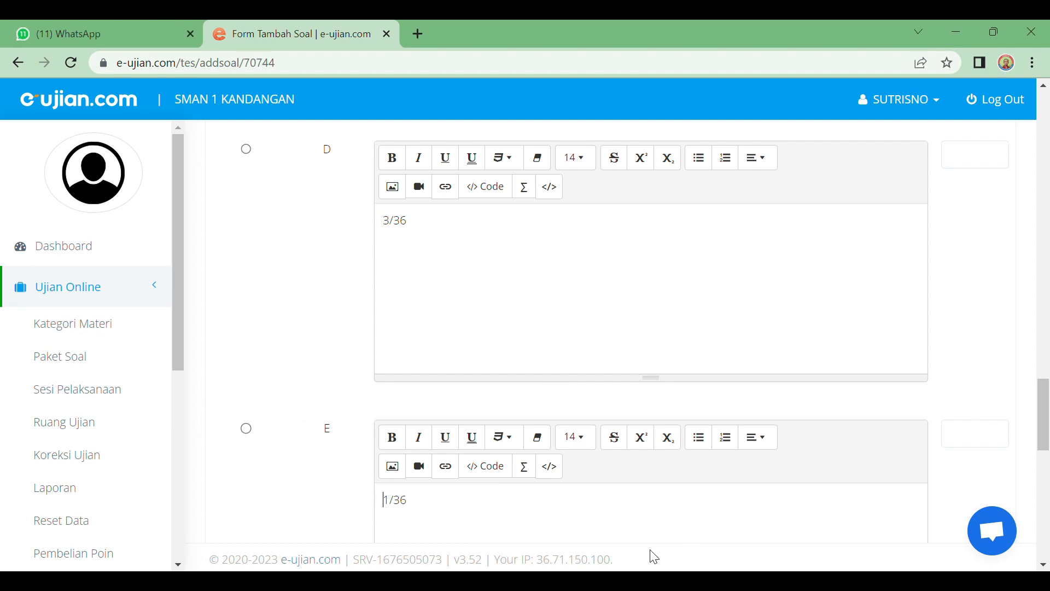
scroll(409, 421, "down", 5)
scroll(412, 422, "up", 1)
Step: Mark option E (1/36) as the correct answer and save the dice probability question
left_click(247, 182)
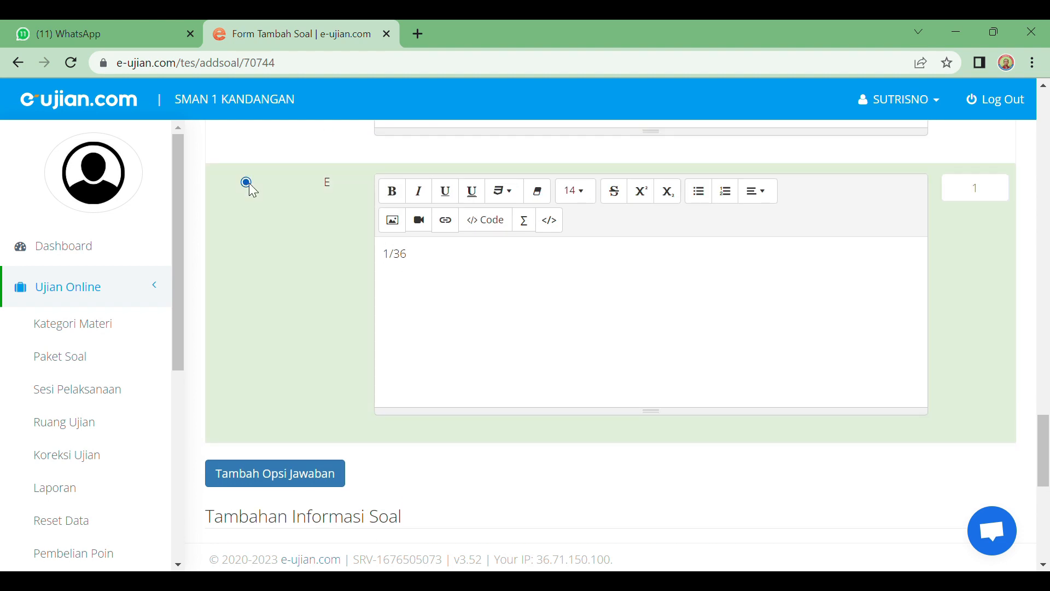
scroll(275, 215, "down", 9)
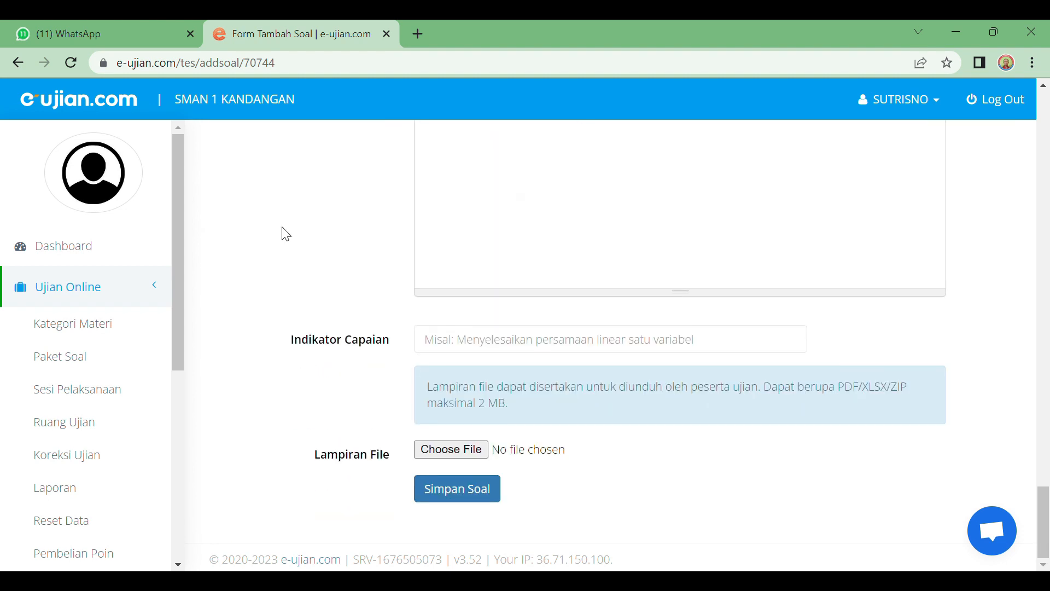
scroll(287, 235, "up", 4)
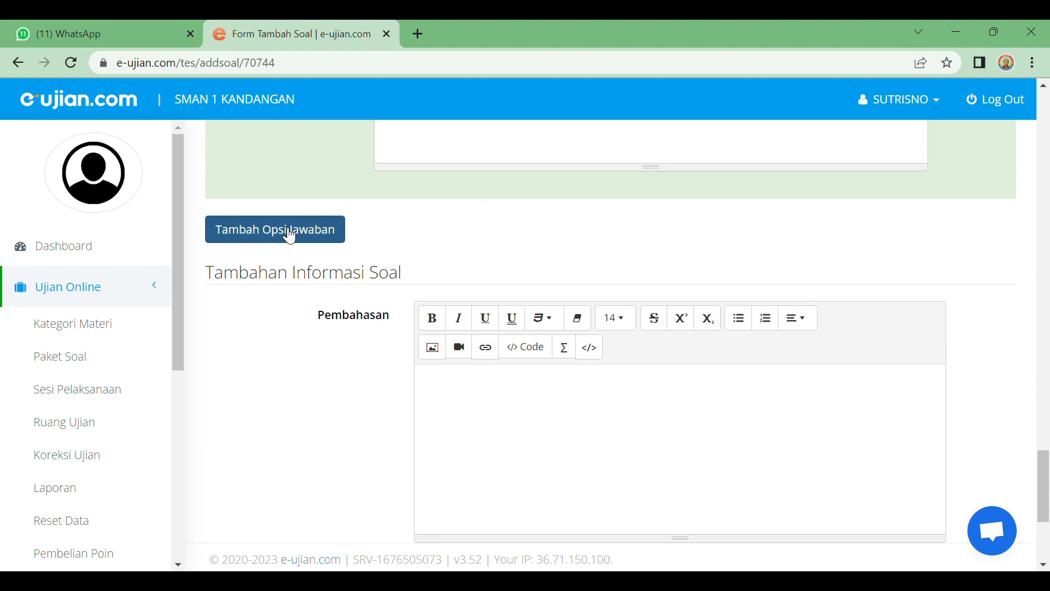
scroll(290, 236, "down", 4)
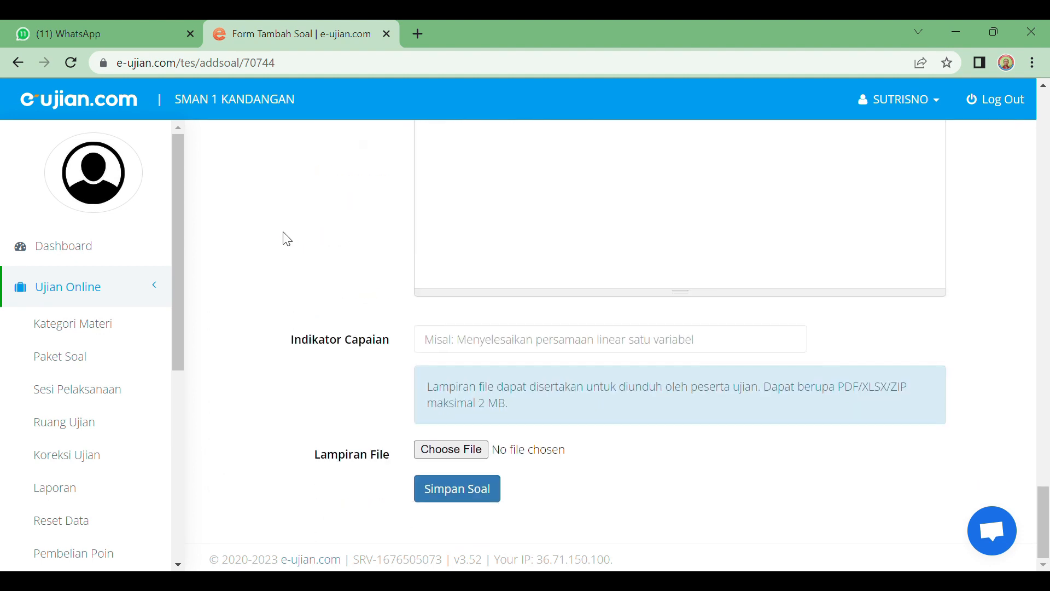
left_click(461, 496)
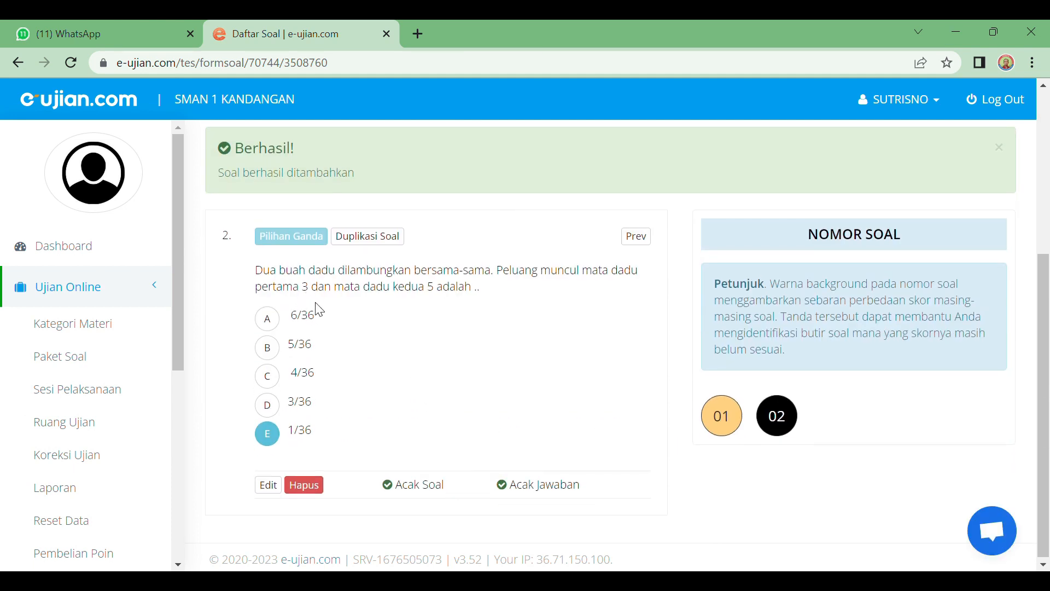
scroll(318, 305, "up", 3)
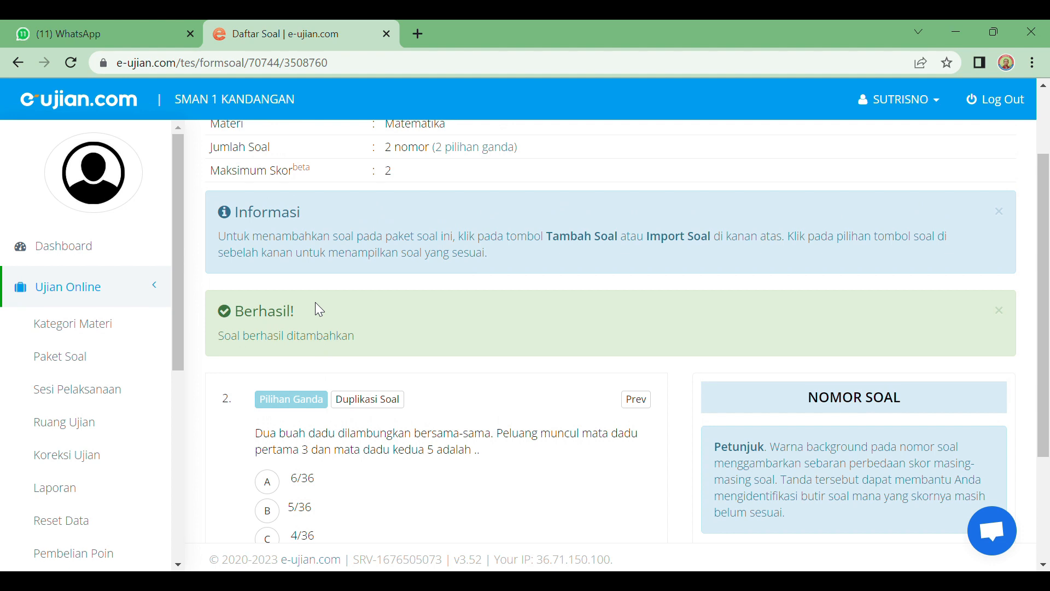
scroll(315, 303, "down", 3)
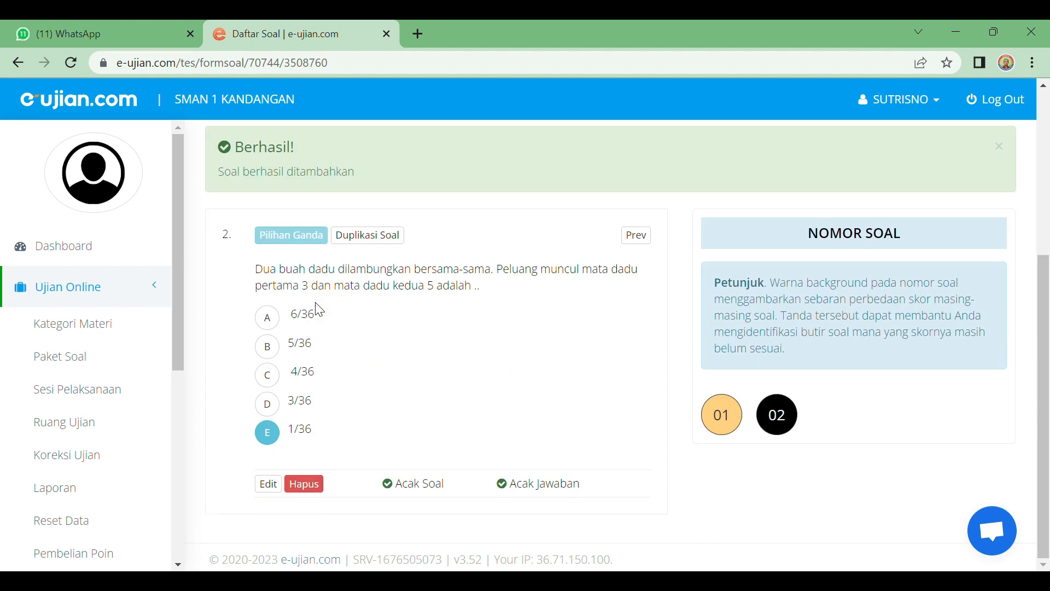
left_click(724, 423)
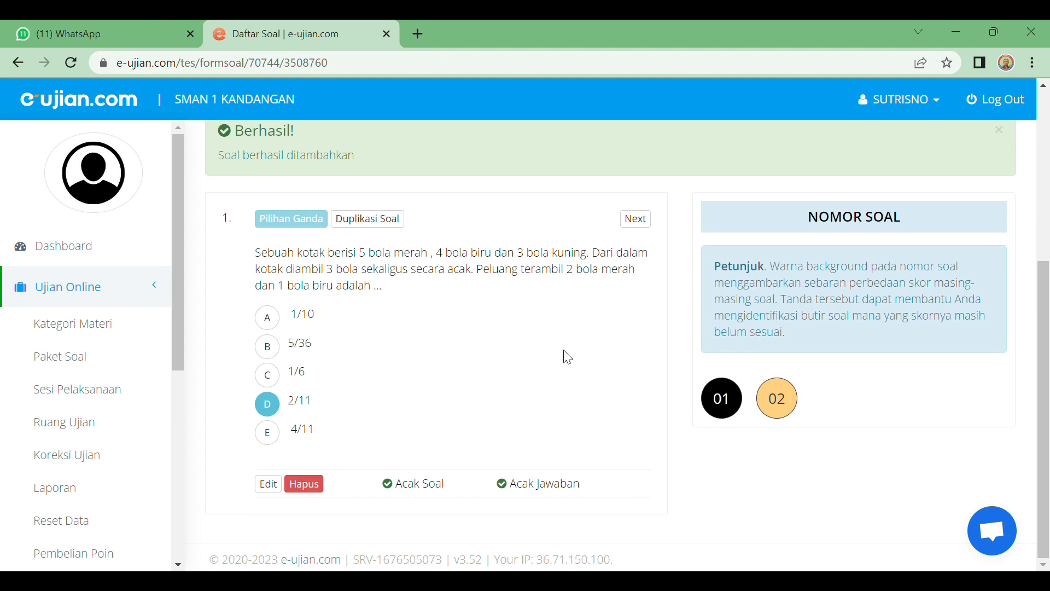
left_click(788, 400)
left_click(727, 415)
left_click(774, 402)
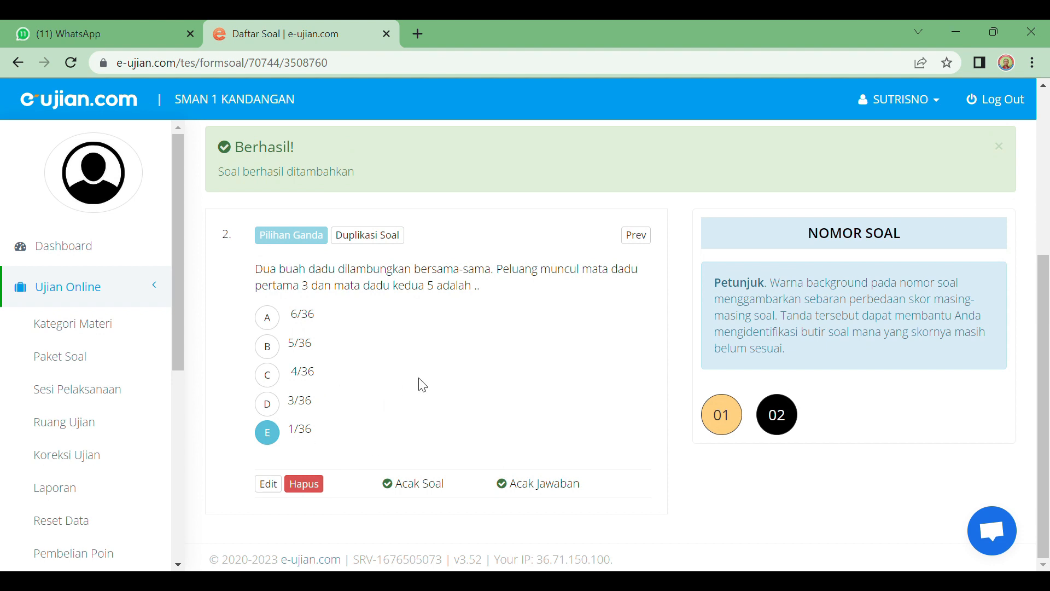
scroll(424, 383, "up", 3)
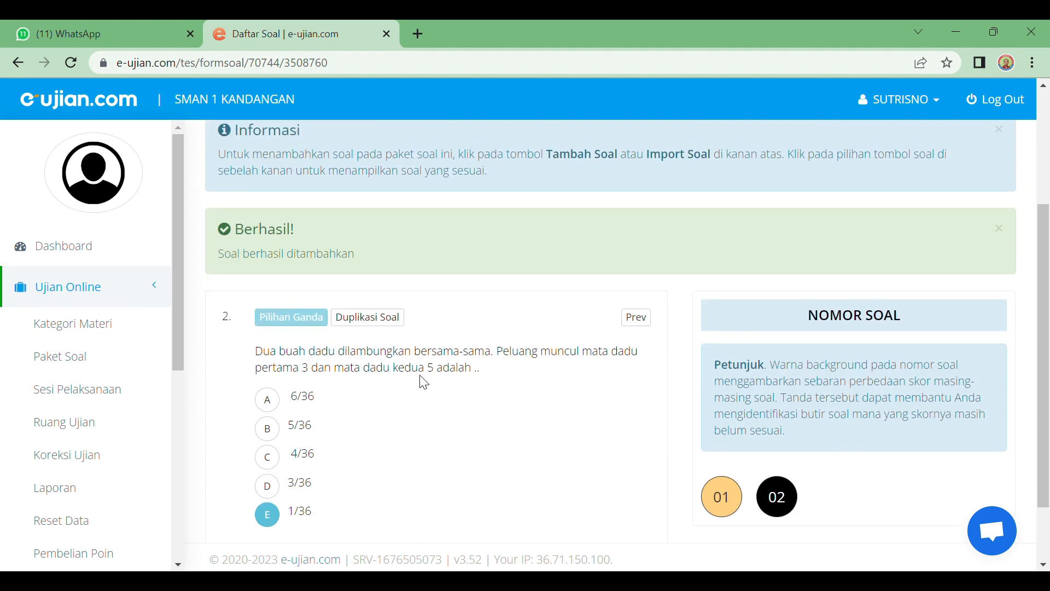
scroll(428, 358, "up", 2)
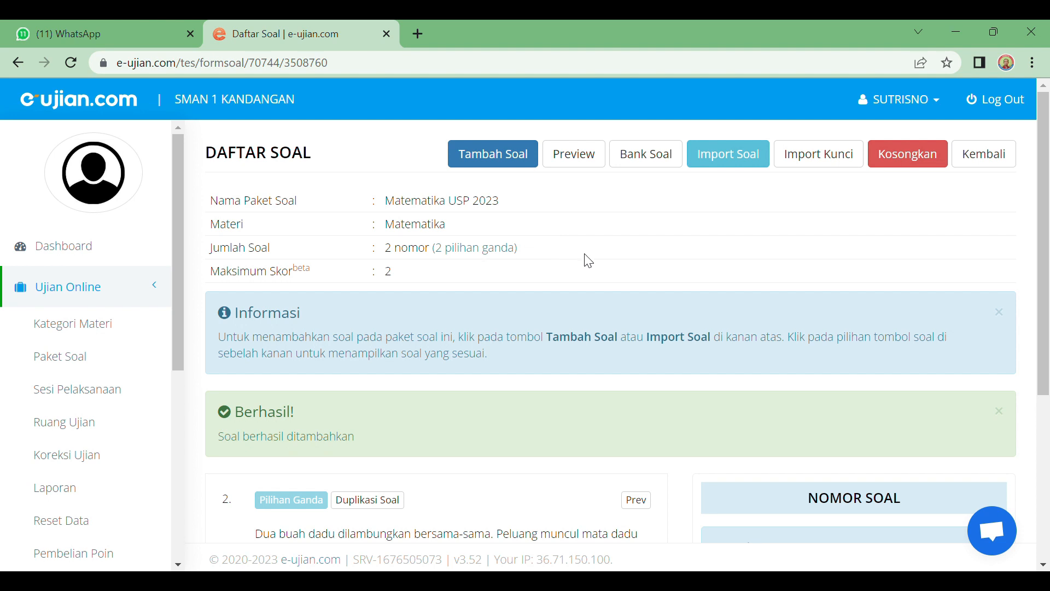
scroll(663, 273, "down", 3)
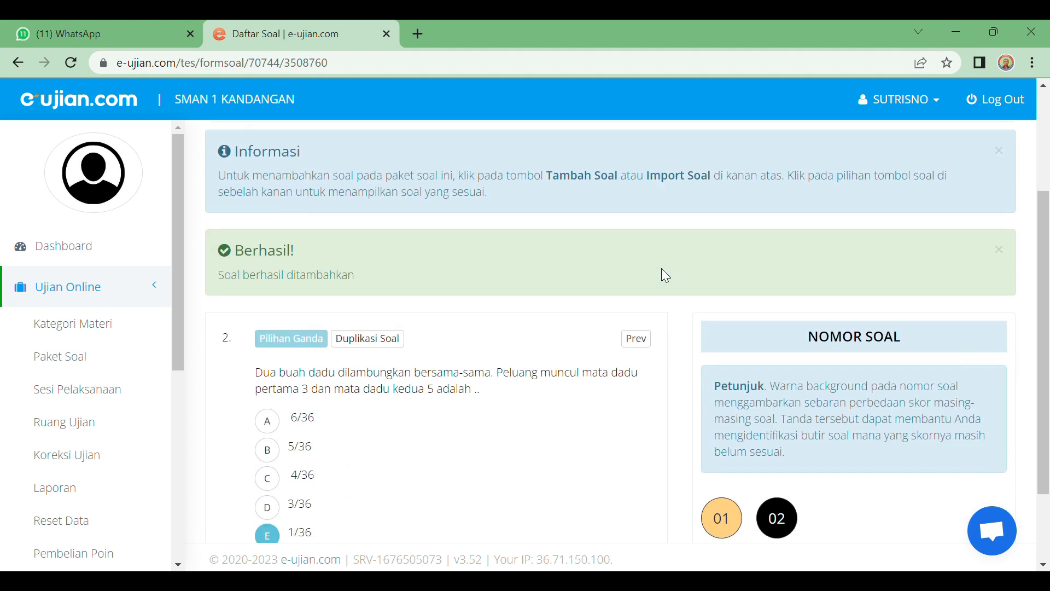